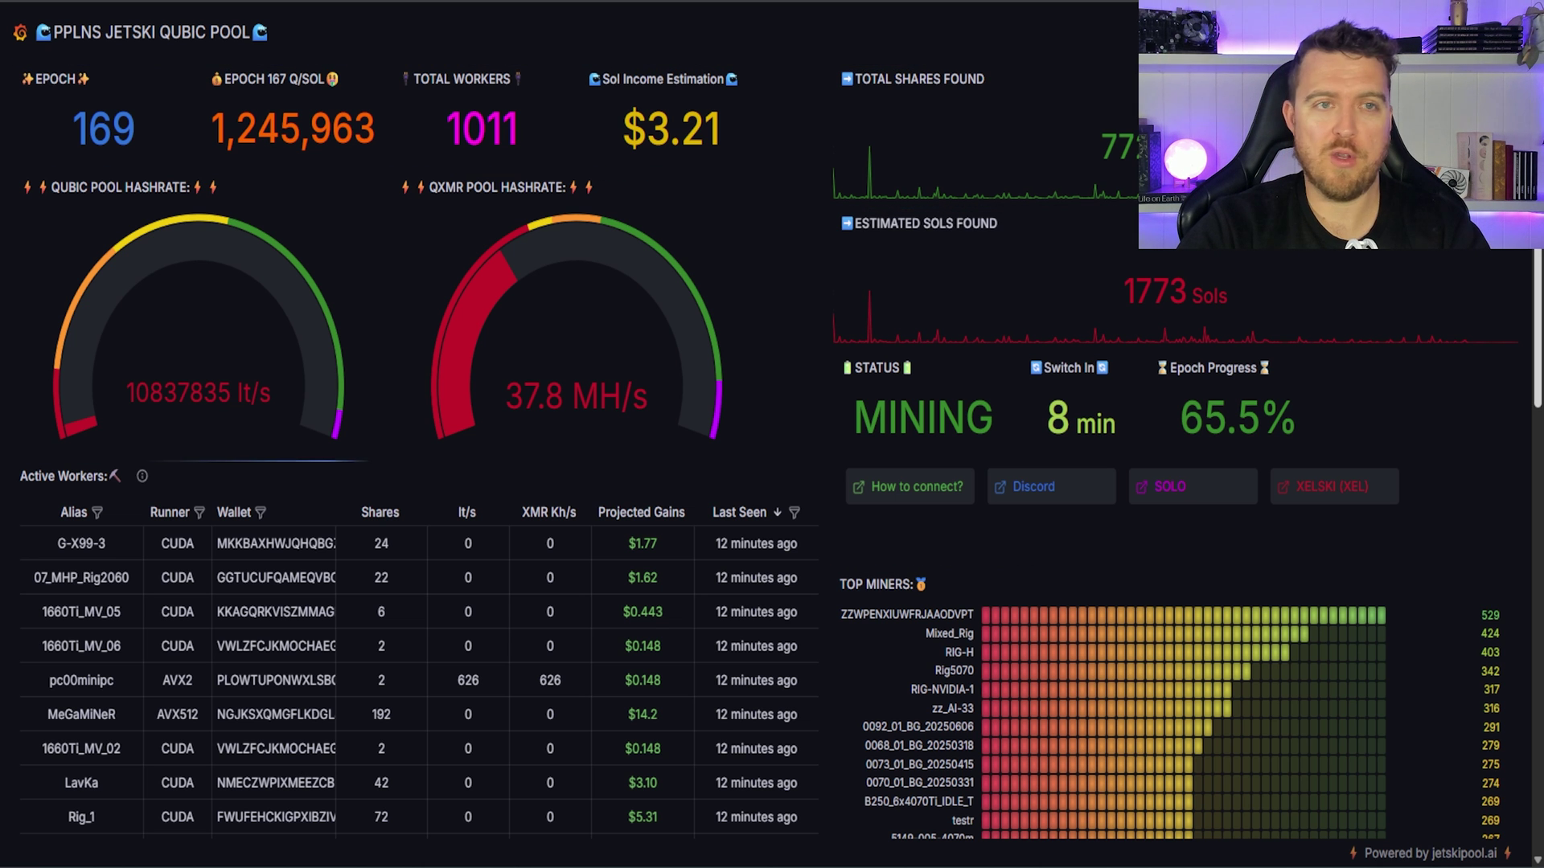
Step: Follow the README's Windows Setup download link to the Jetski release page listing qjetski-PPLNS-3.4-windows.zip
{"action": "scroll", "coordinate": [781, 450], "scroll_direction": "down", "scroll_amount": 1}
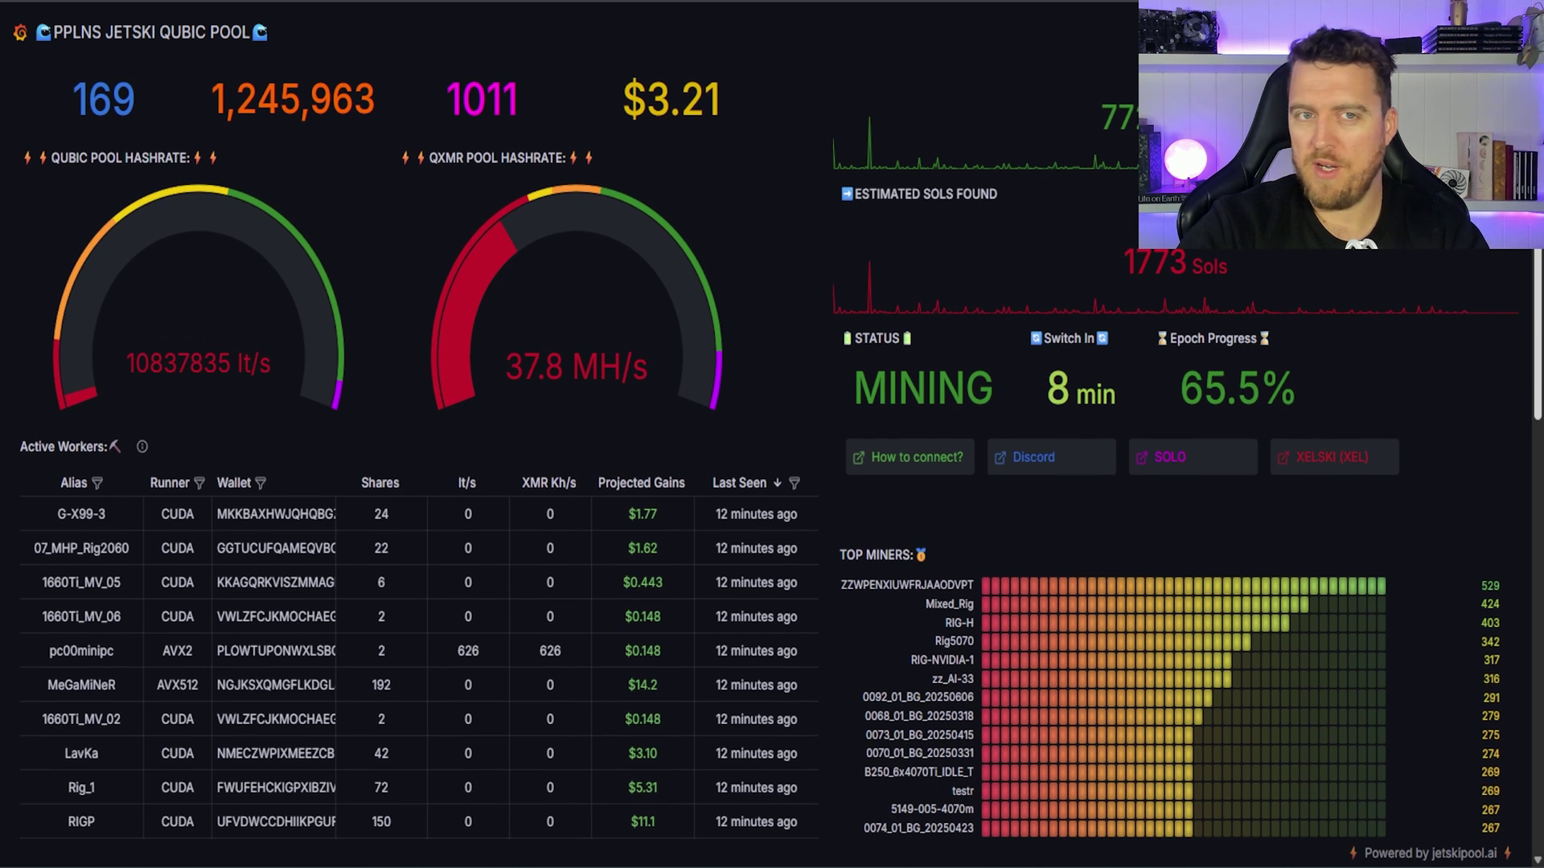
{"action": "scroll", "coordinate": [1001, 334], "scroll_direction": "up", "scroll_amount": 1}
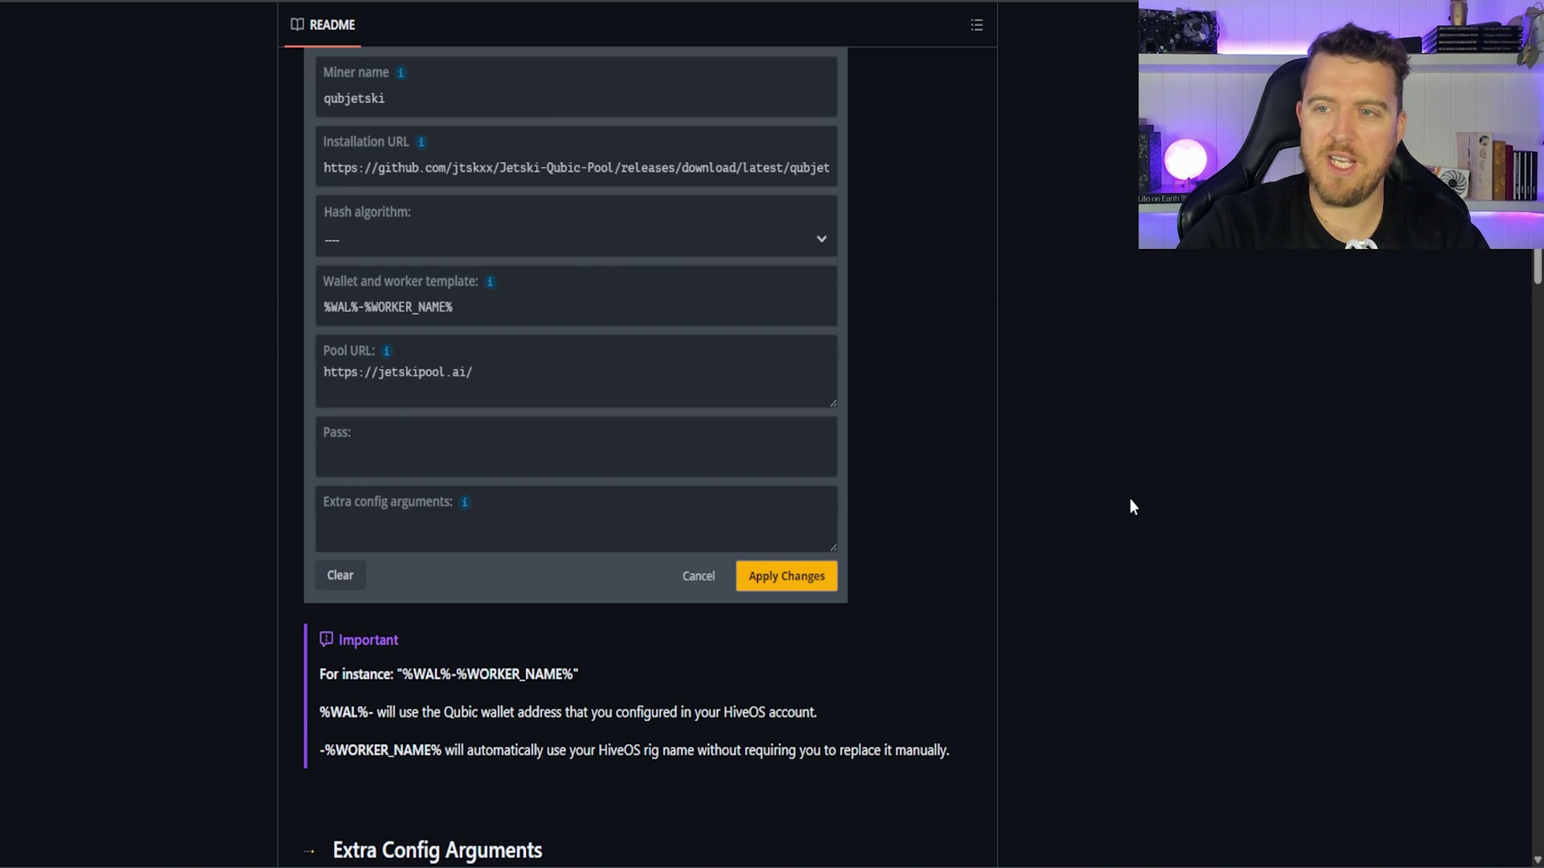
{"action": "key", "text": "Home"}
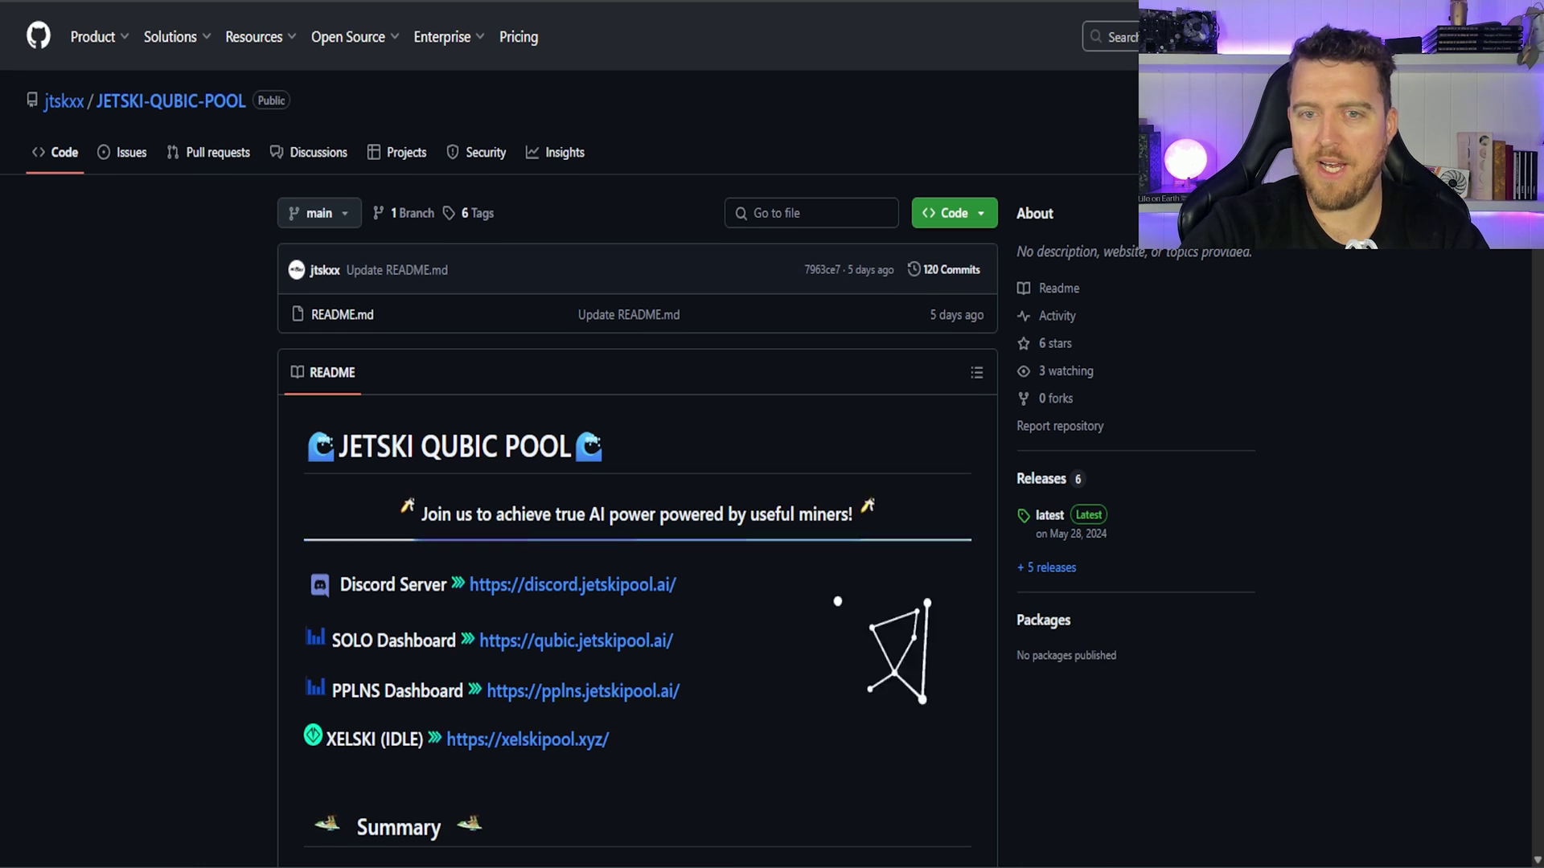
{"action": "scroll", "coordinate": [635, 434], "scroll_direction": "down", "scroll_amount": 5}
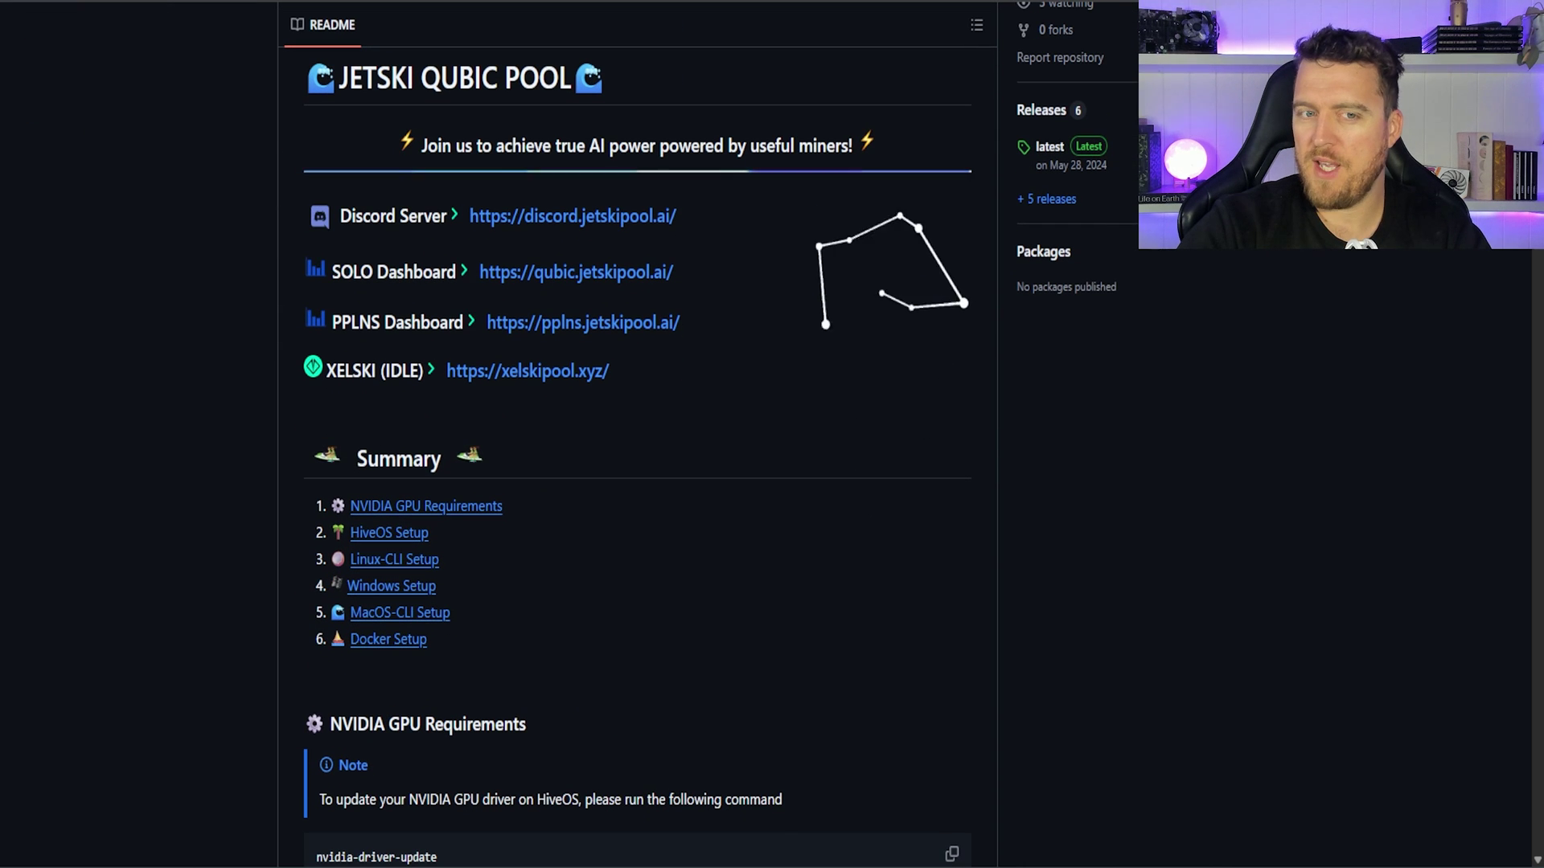
{"action": "left_click", "coordinate": [392, 587]}
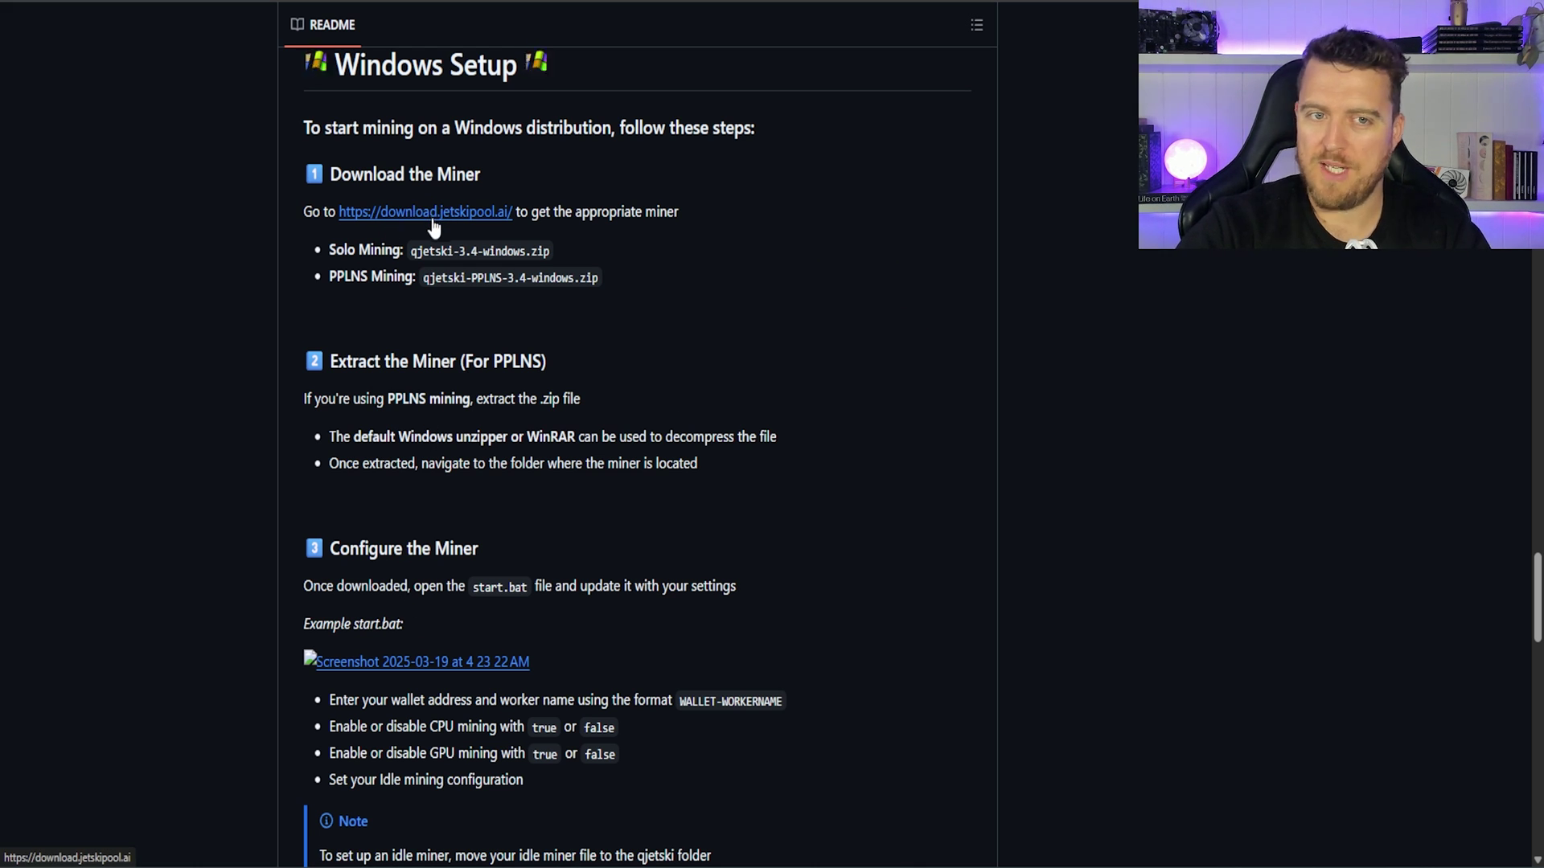
{"action": "left_click", "coordinate": [432, 225]}
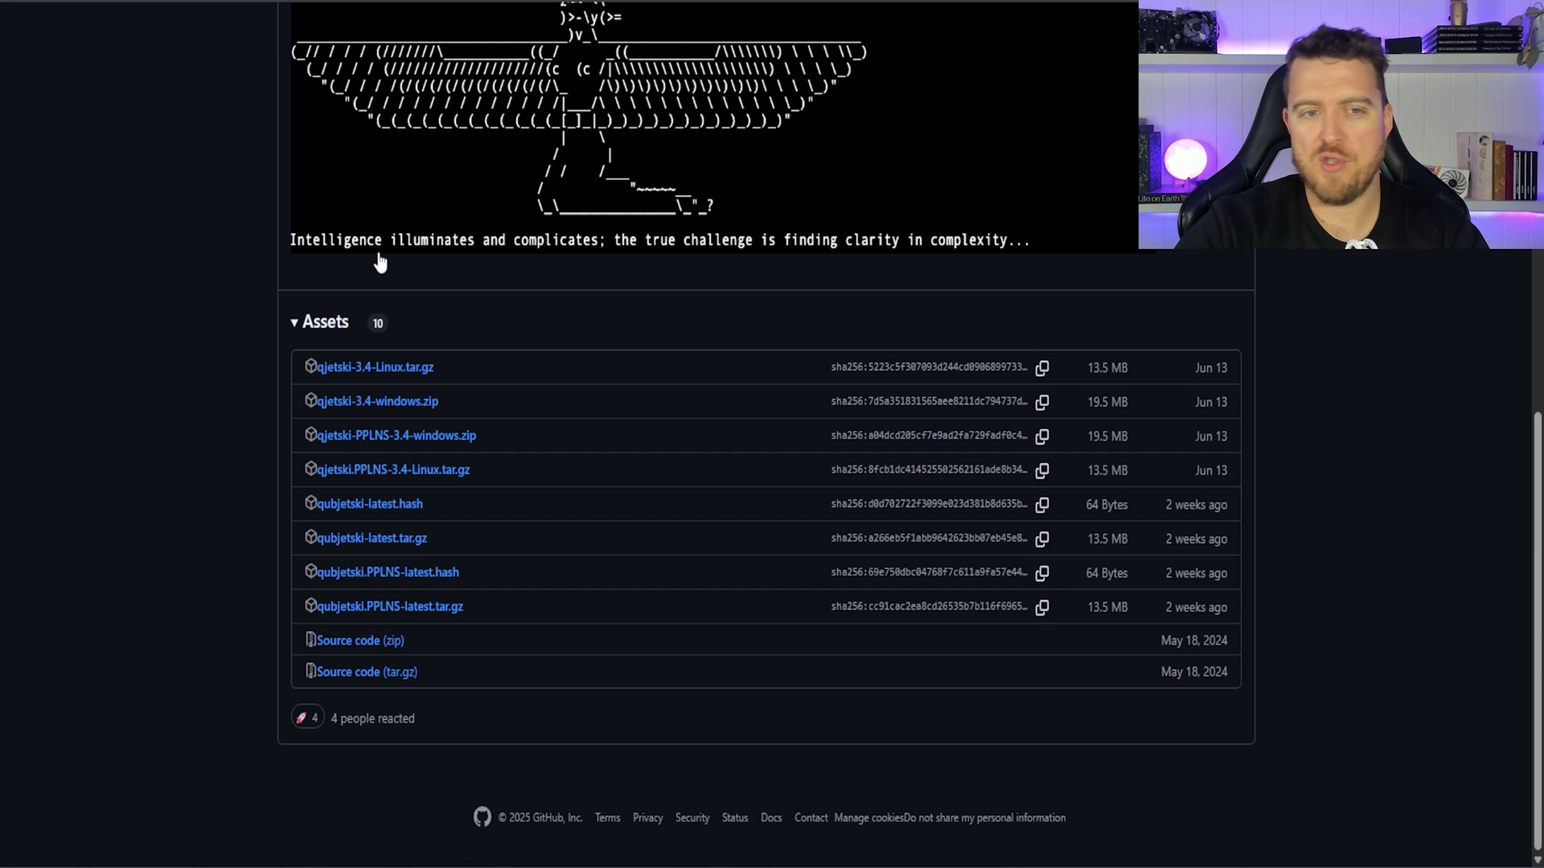
{"action": "left_click_drag", "start_coordinate": [506, 436], "coordinate": [260, 439]}
{"action": "left_click", "coordinate": [261, 441]}
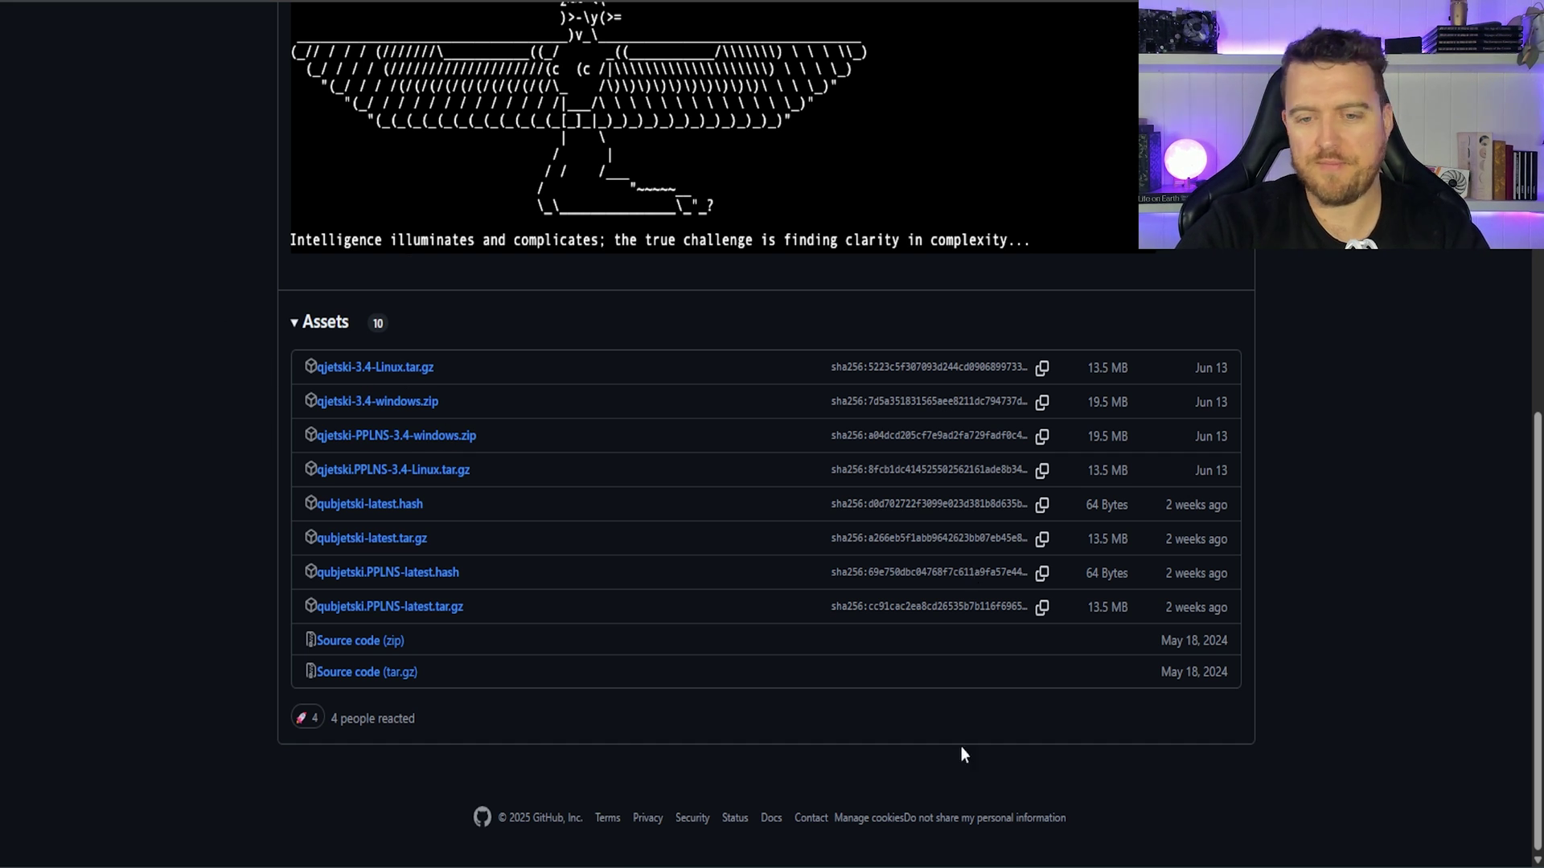
Step: Extract qjetski-PPLNS-3.4-windows.zip in Downloads to its default folder
{"action": "mouse_move", "coordinate": [844, 867]}
{"action": "left_click", "coordinate": [724, 728]}
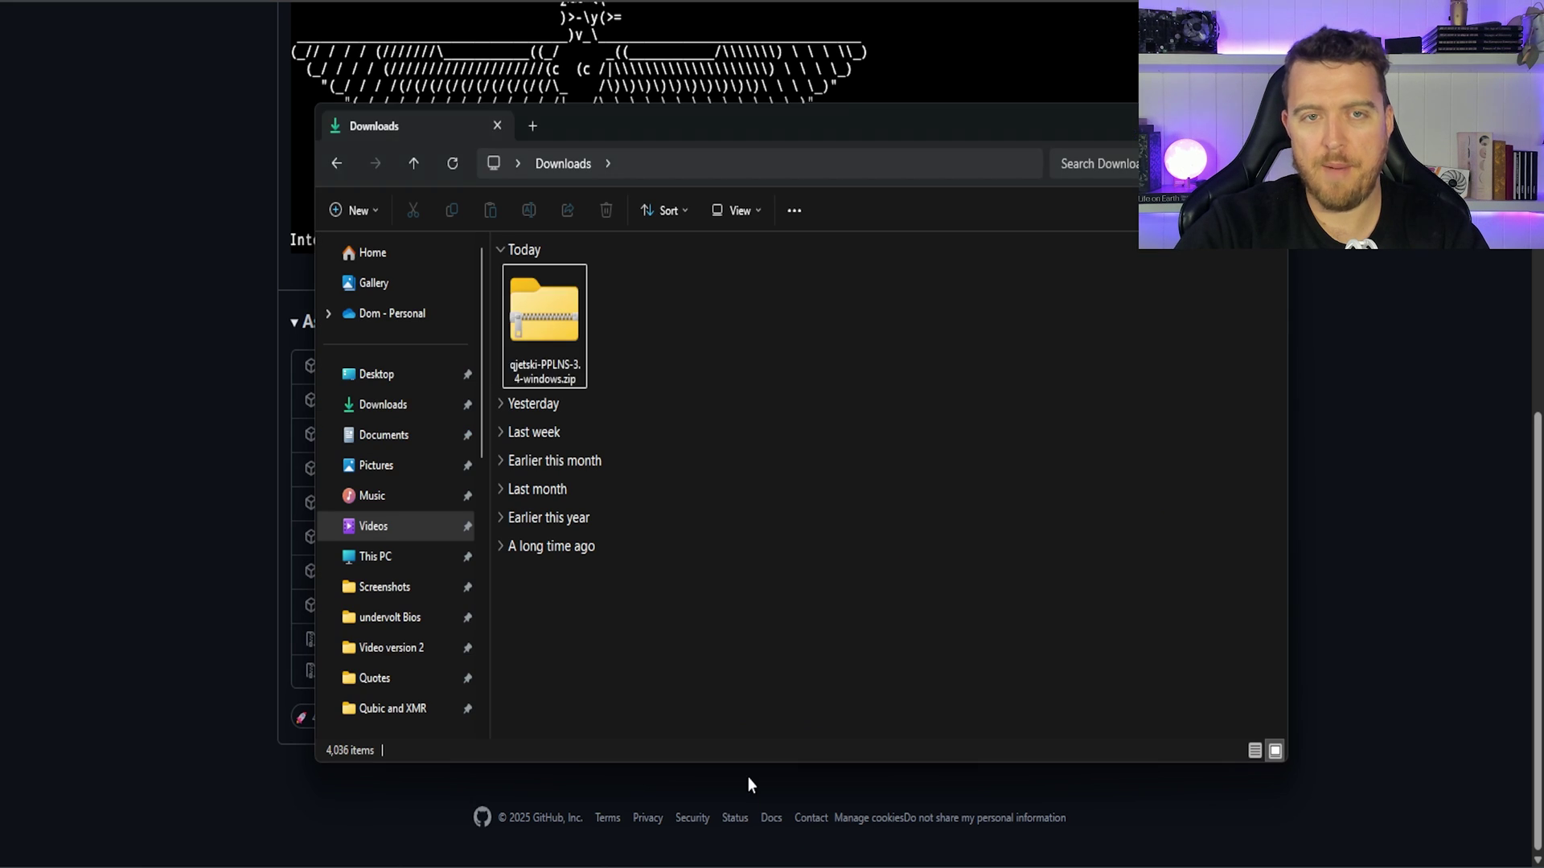
{"action": "double_click", "coordinate": [784, 127]}
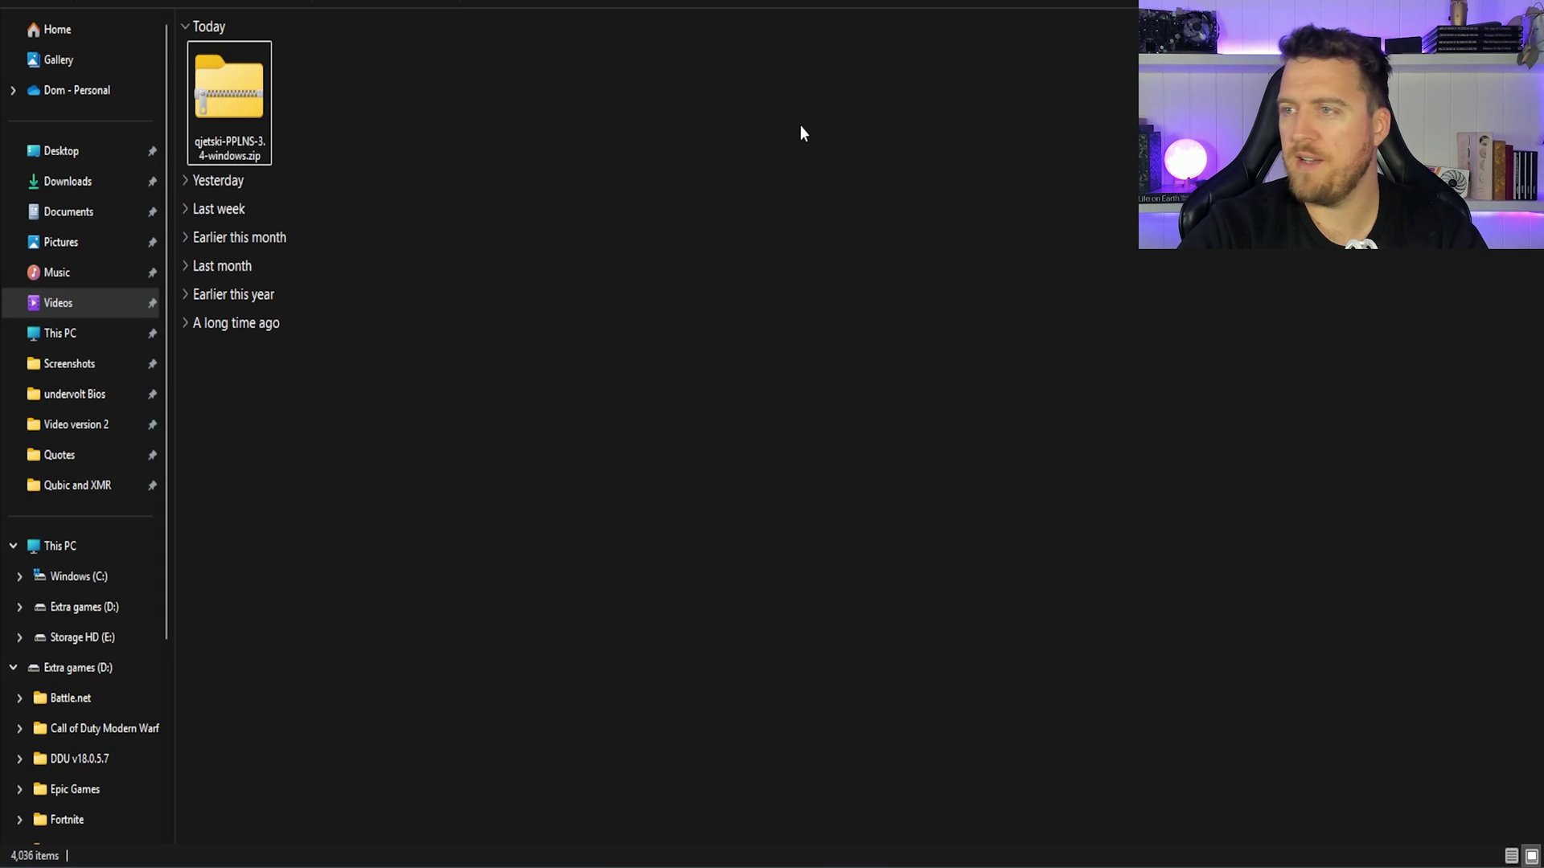
{"action": "left_click", "coordinate": [249, 122]}
{"action": "right_click", "coordinate": [248, 117]}
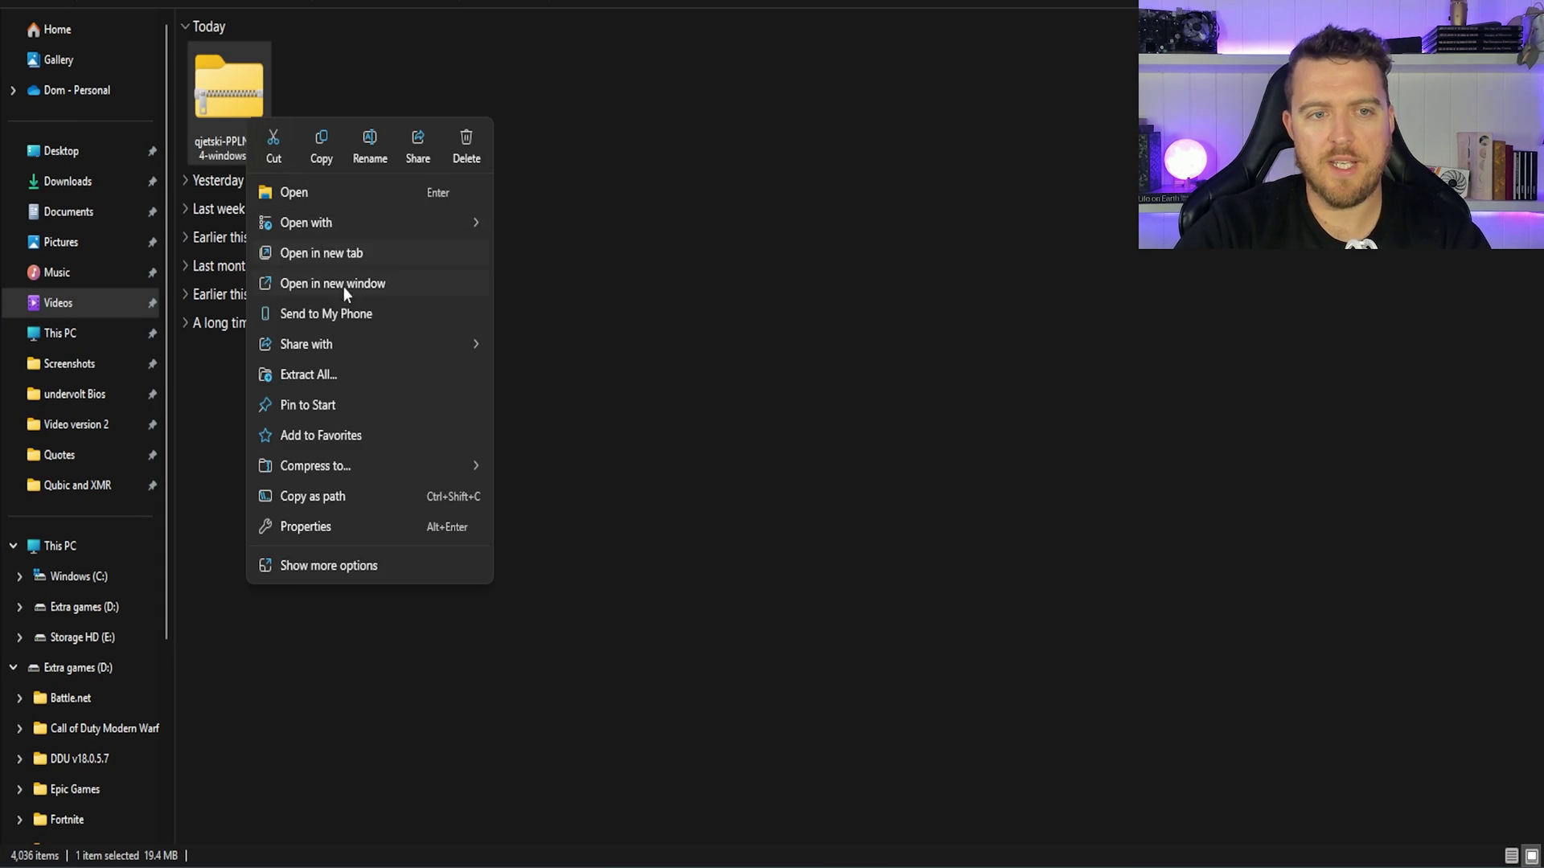
{"action": "left_click", "coordinate": [347, 372]}
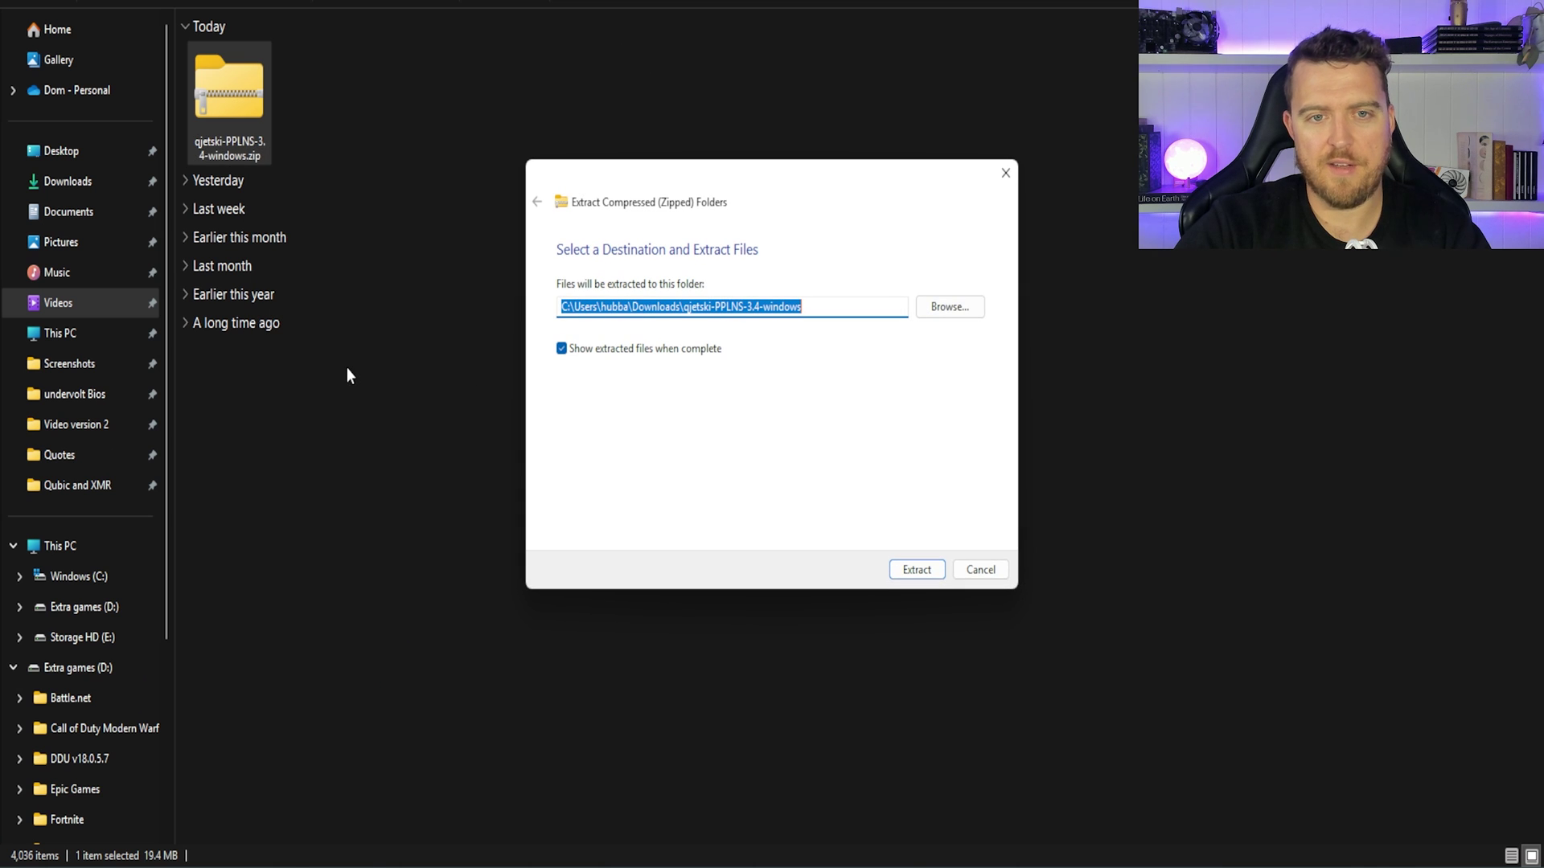
{"action": "left_click", "coordinate": [917, 570]}
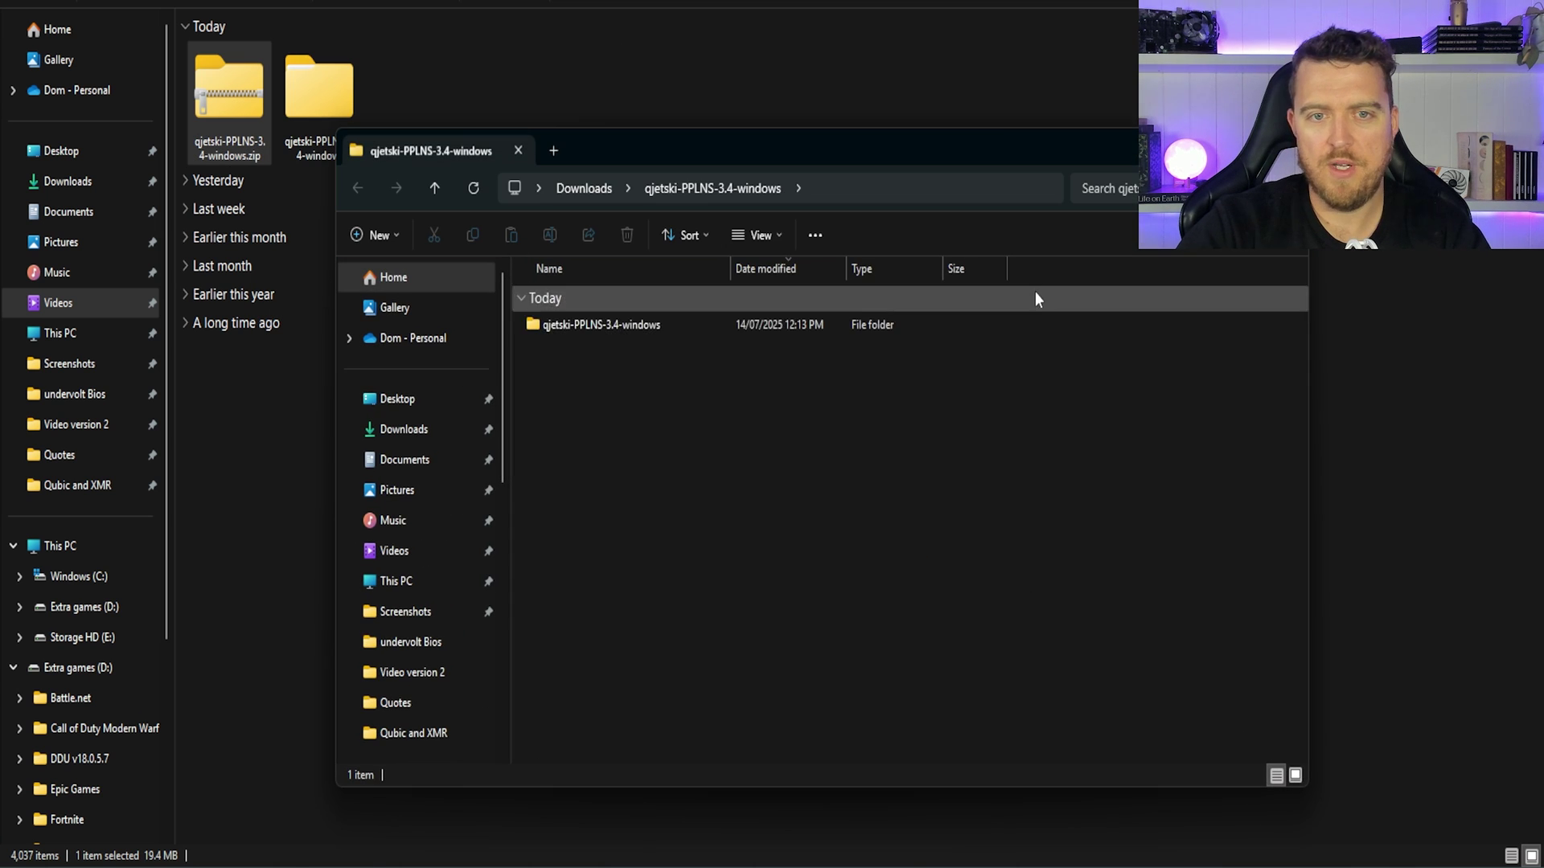
{"action": "left_click", "coordinate": [1289, 151]}
Step: Open the extracted folders and launch Start-qjetski.bat, showing SmartScreen's More info details
{"action": "left_click", "coordinate": [317, 93]}
{"action": "double_click", "coordinate": [317, 87]}
{"action": "double_click", "coordinate": [287, 75]}
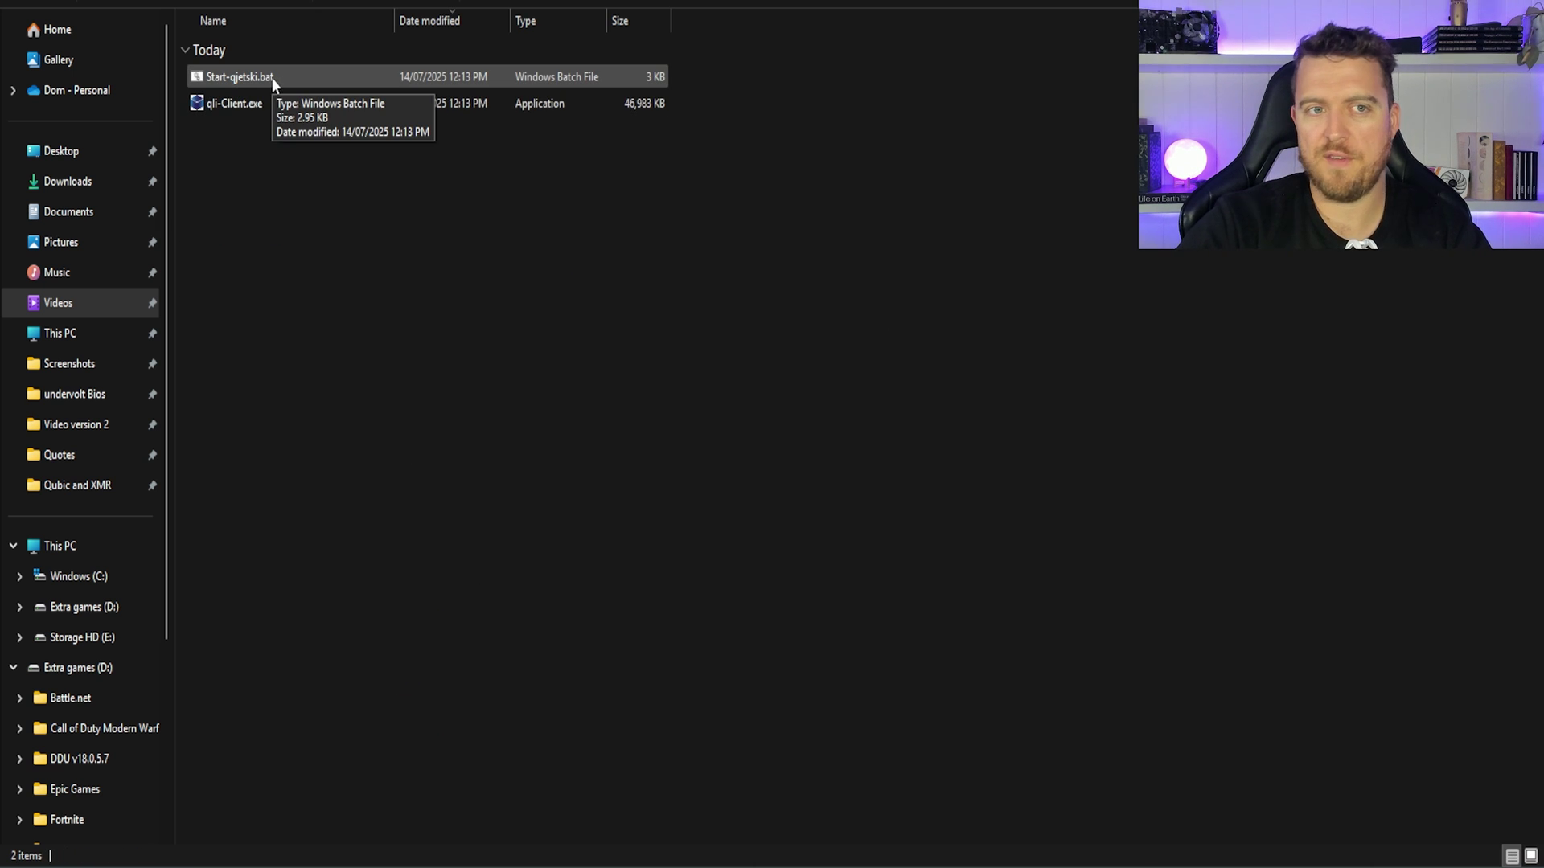
{"action": "double_click", "coordinate": [280, 80]}
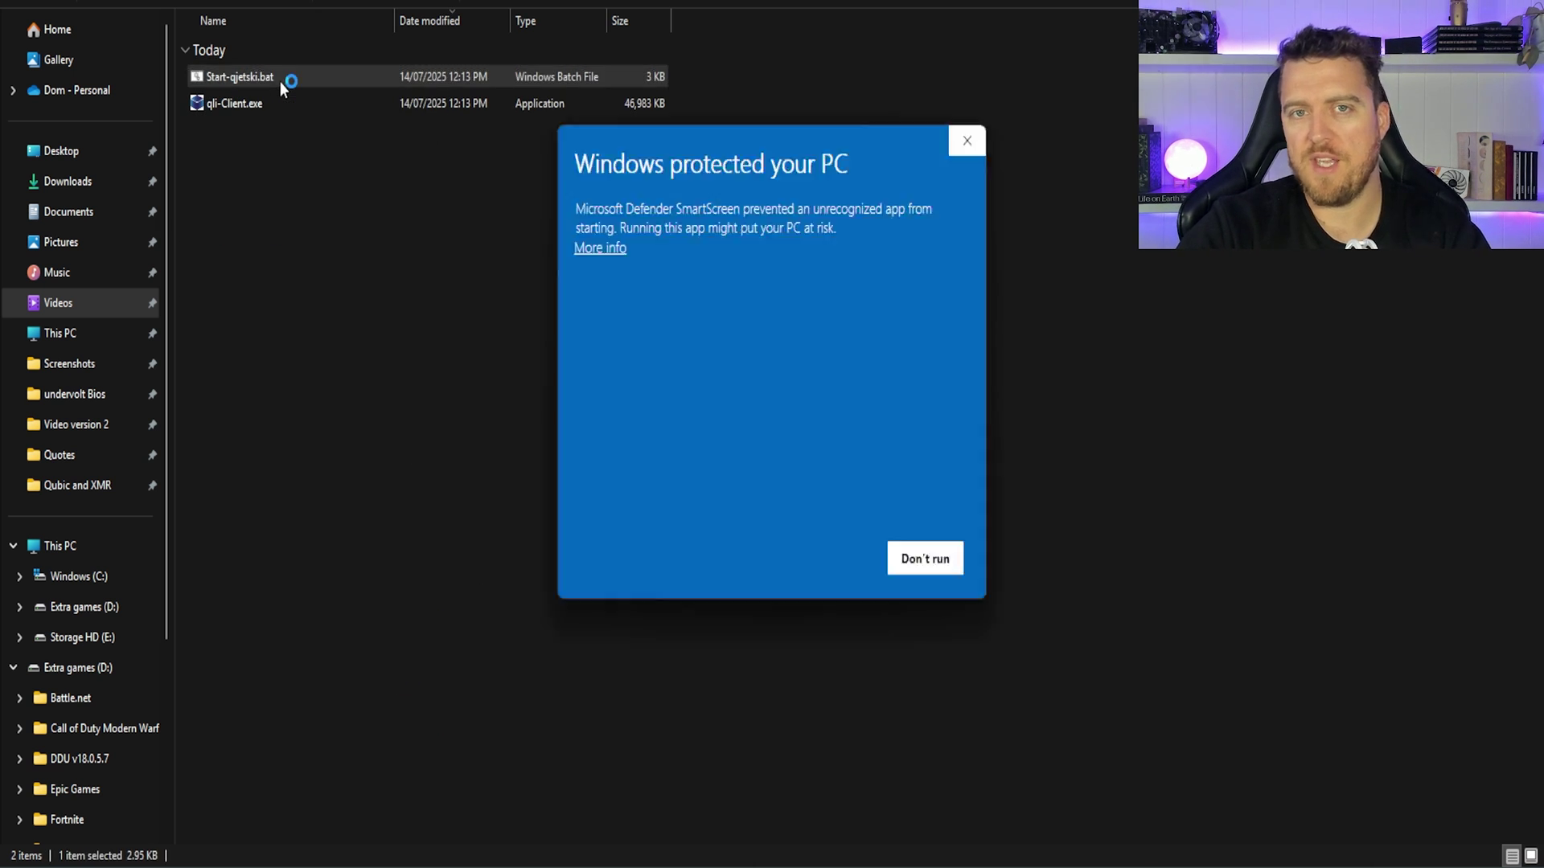
{"action": "left_click", "coordinate": [624, 251]}
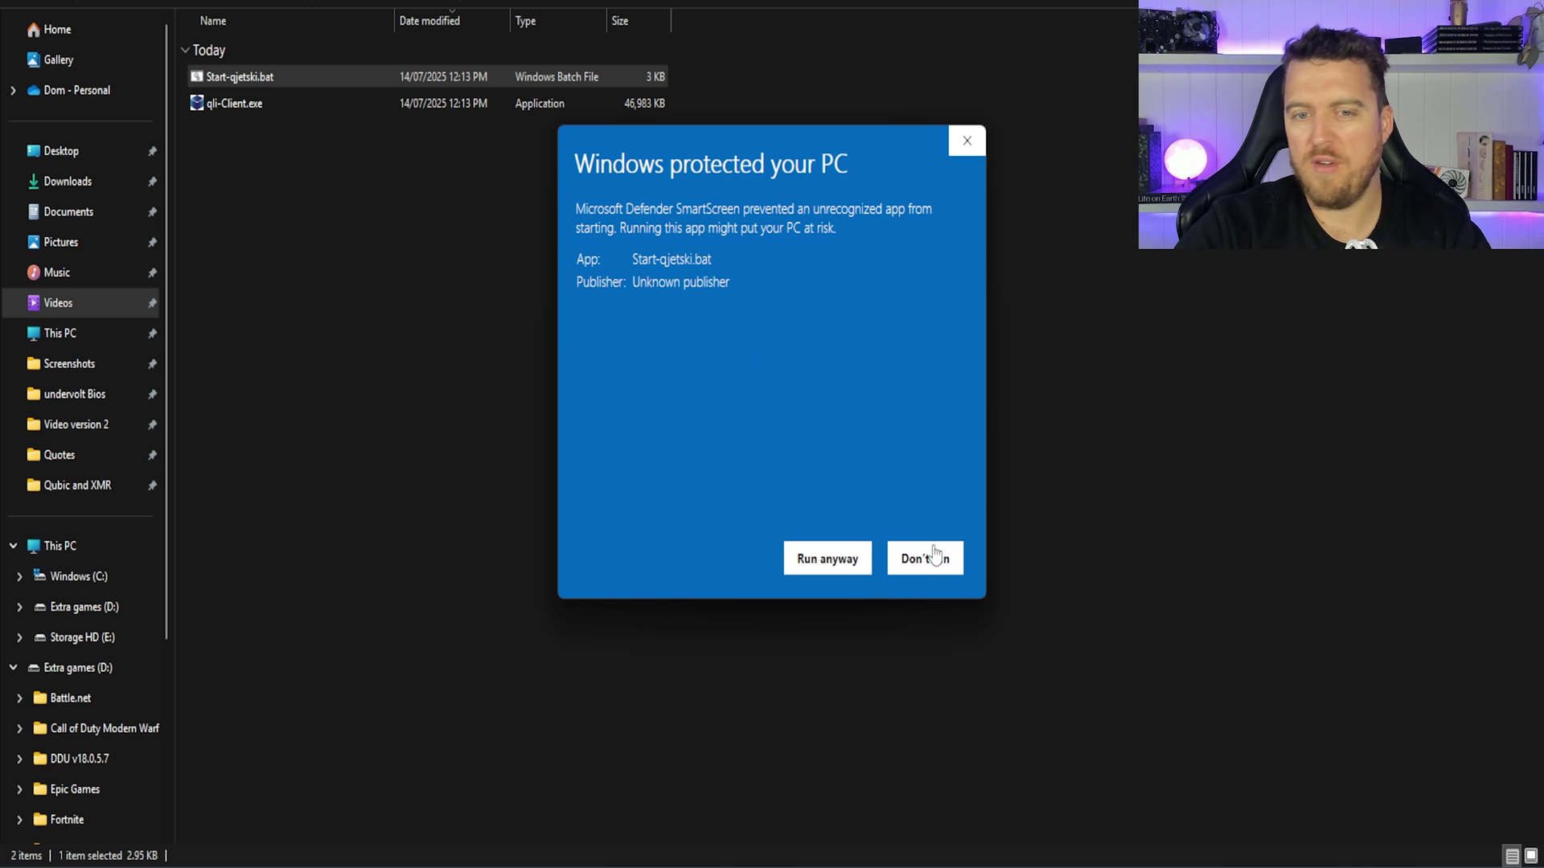
Step: Run Start-qjetski.bat past SmartScreen and enter the wallet address with worker suffix -9950x
{"action": "left_click", "coordinate": [850, 566]}
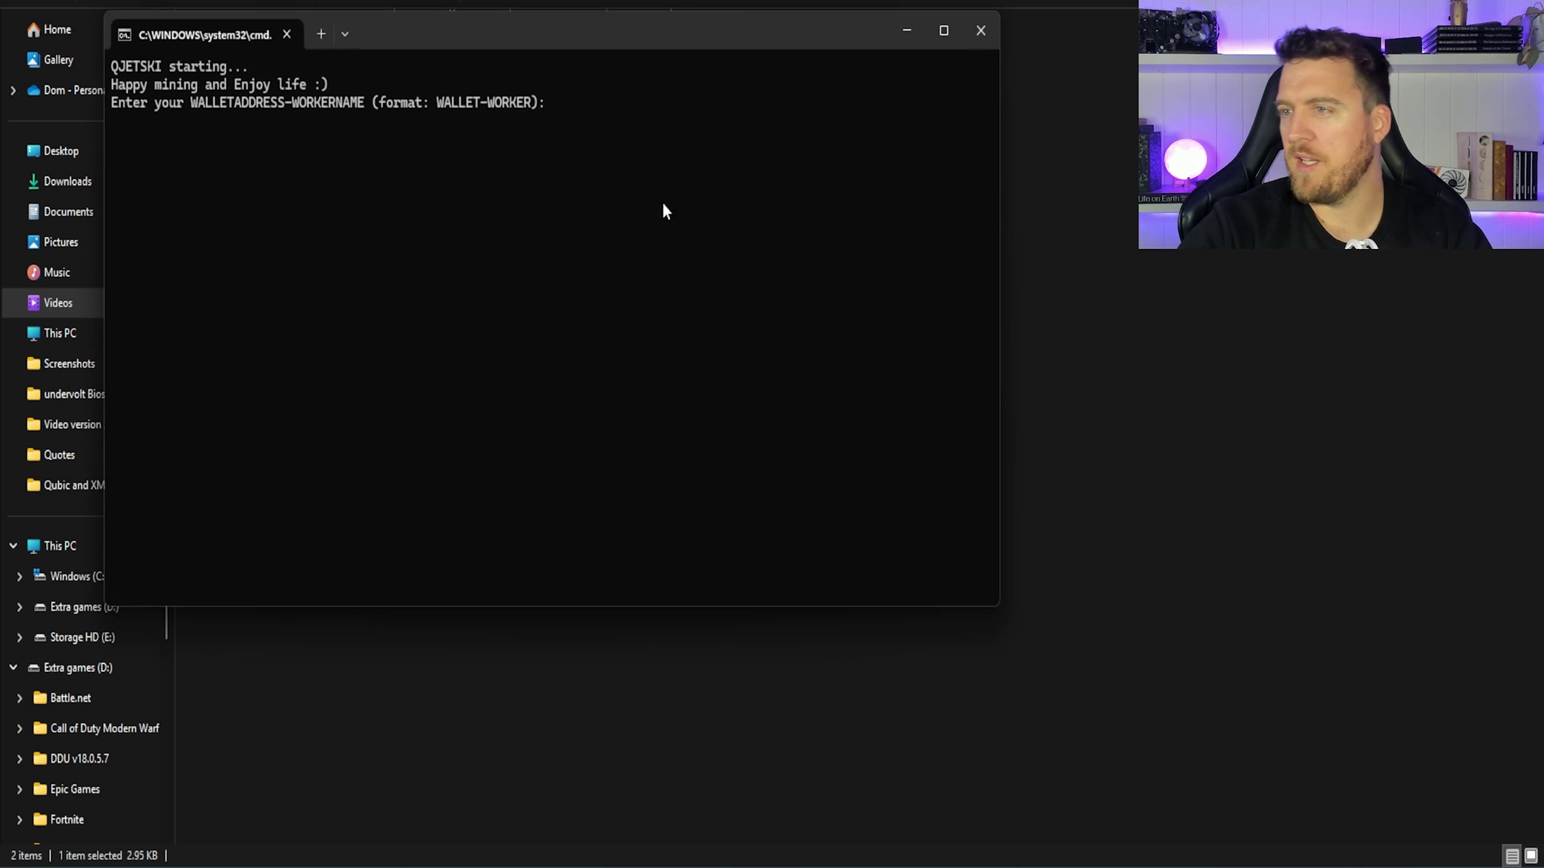
{"action": "left_click", "coordinate": [1452, 10]}
{"action": "left_click_drag", "start_coordinate": [777, 35], "coordinate": [835, 45]}
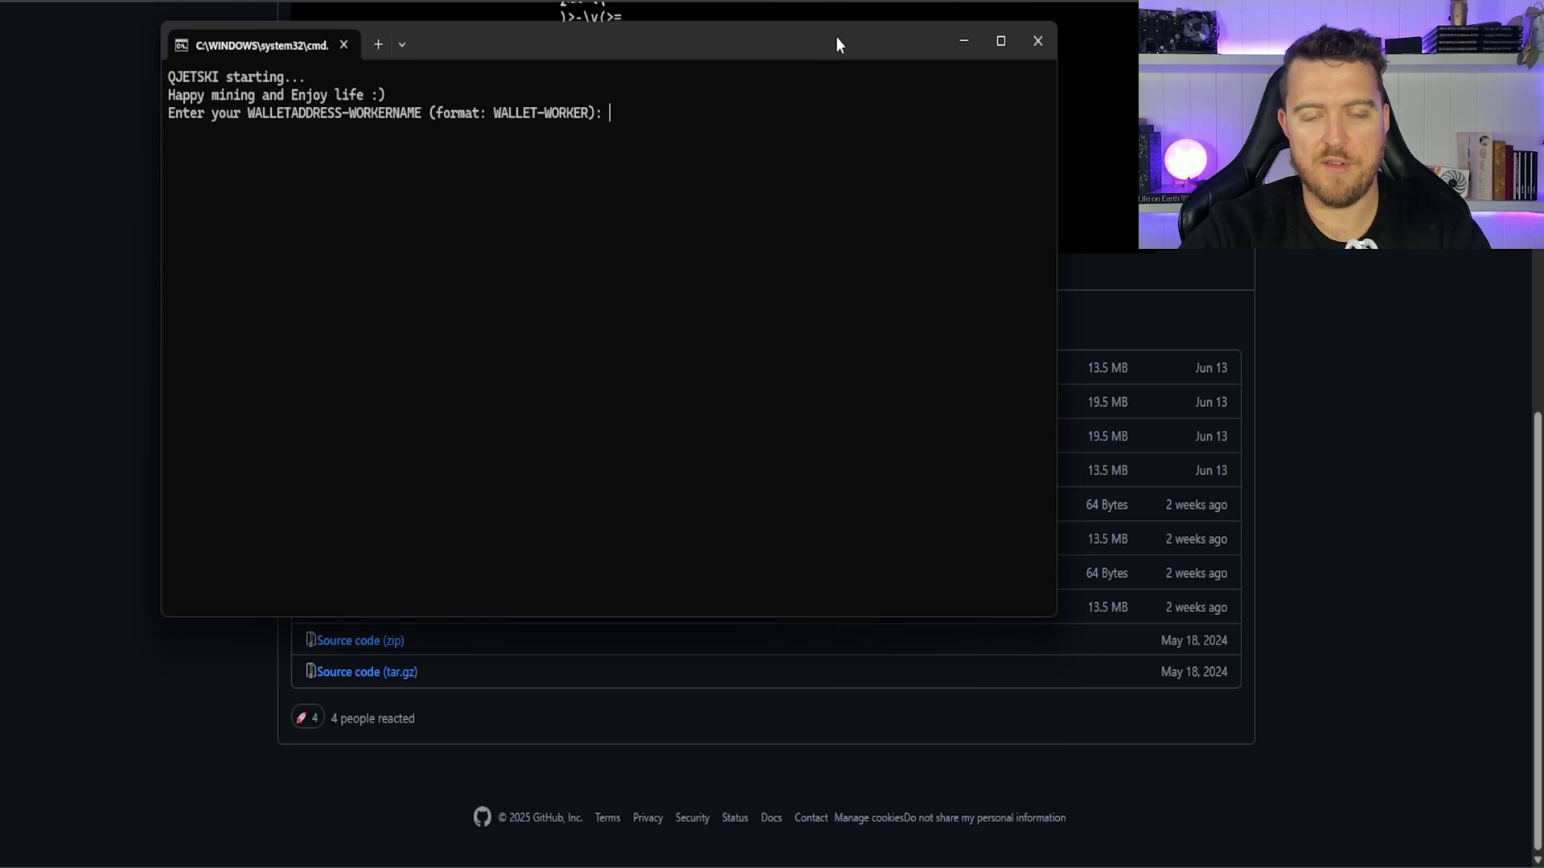
{"action": "type", "text": "QZBCCSOEWLIGHCLRCMGAKVOPPRDAFQZERERZKWGWFFYPOBKYFRLHYDVGJNPL"}
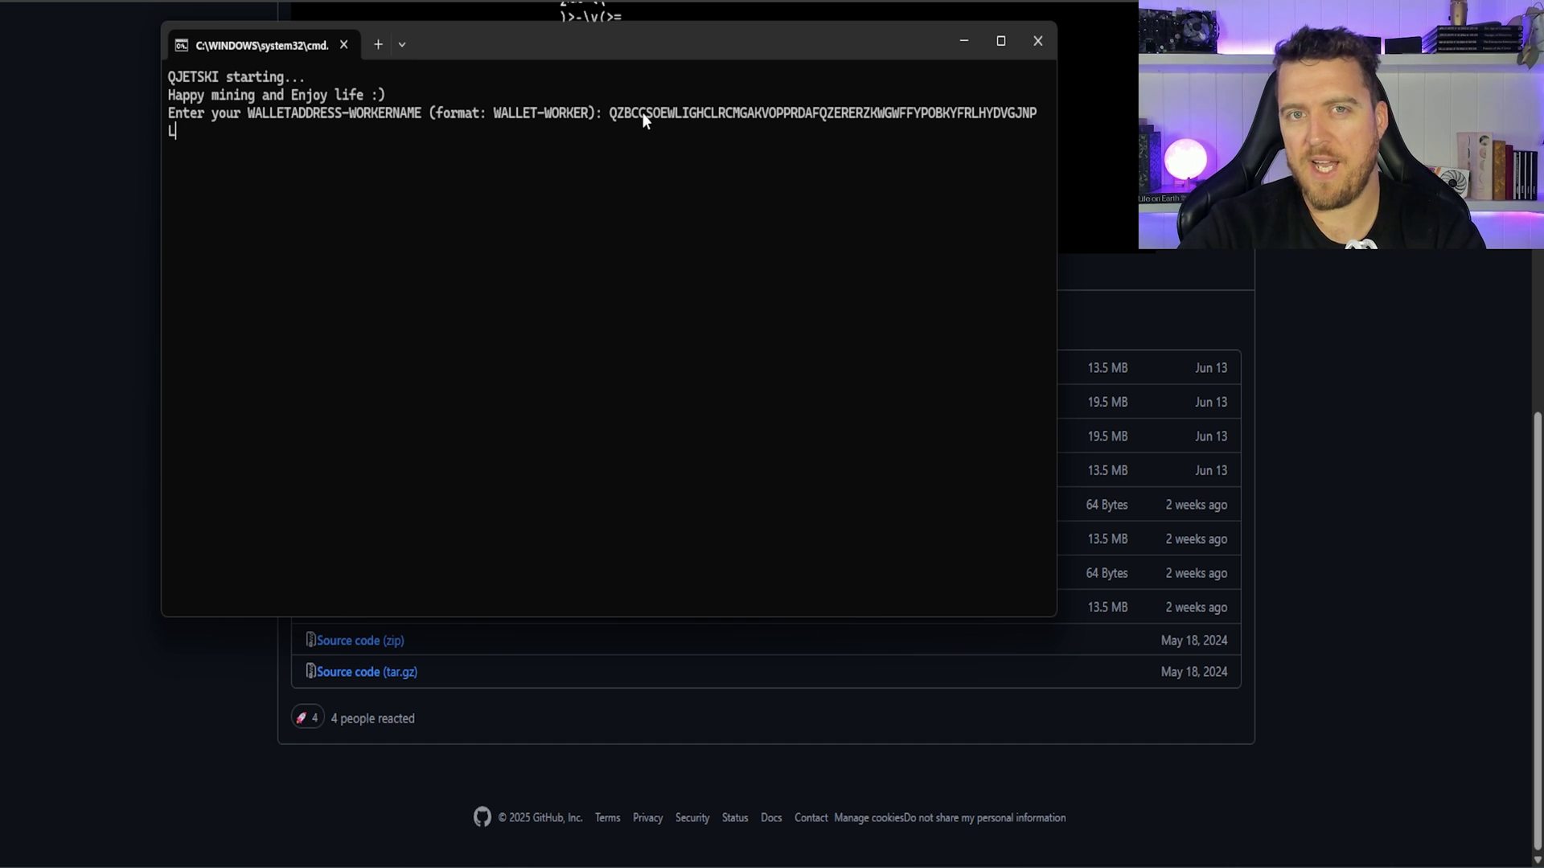
{"action": "type", "text": "-9950 x"}
{"action": "key", "text": "BackSpace"}
{"action": "key", "text": "BackSpace"}
{"action": "type", "text": "x"}
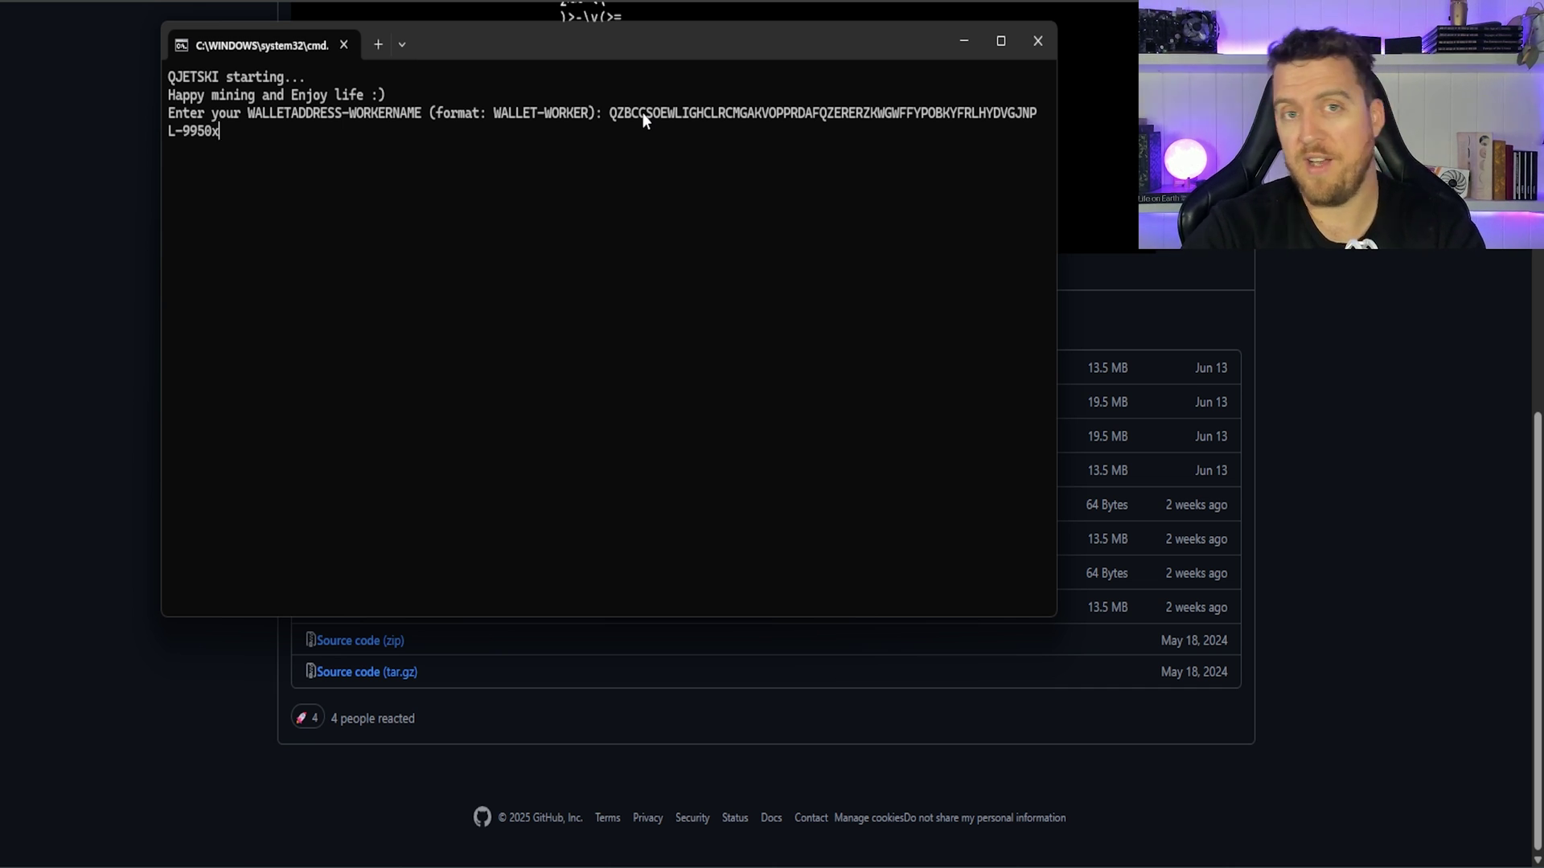
{"action": "key", "text": "Return"}
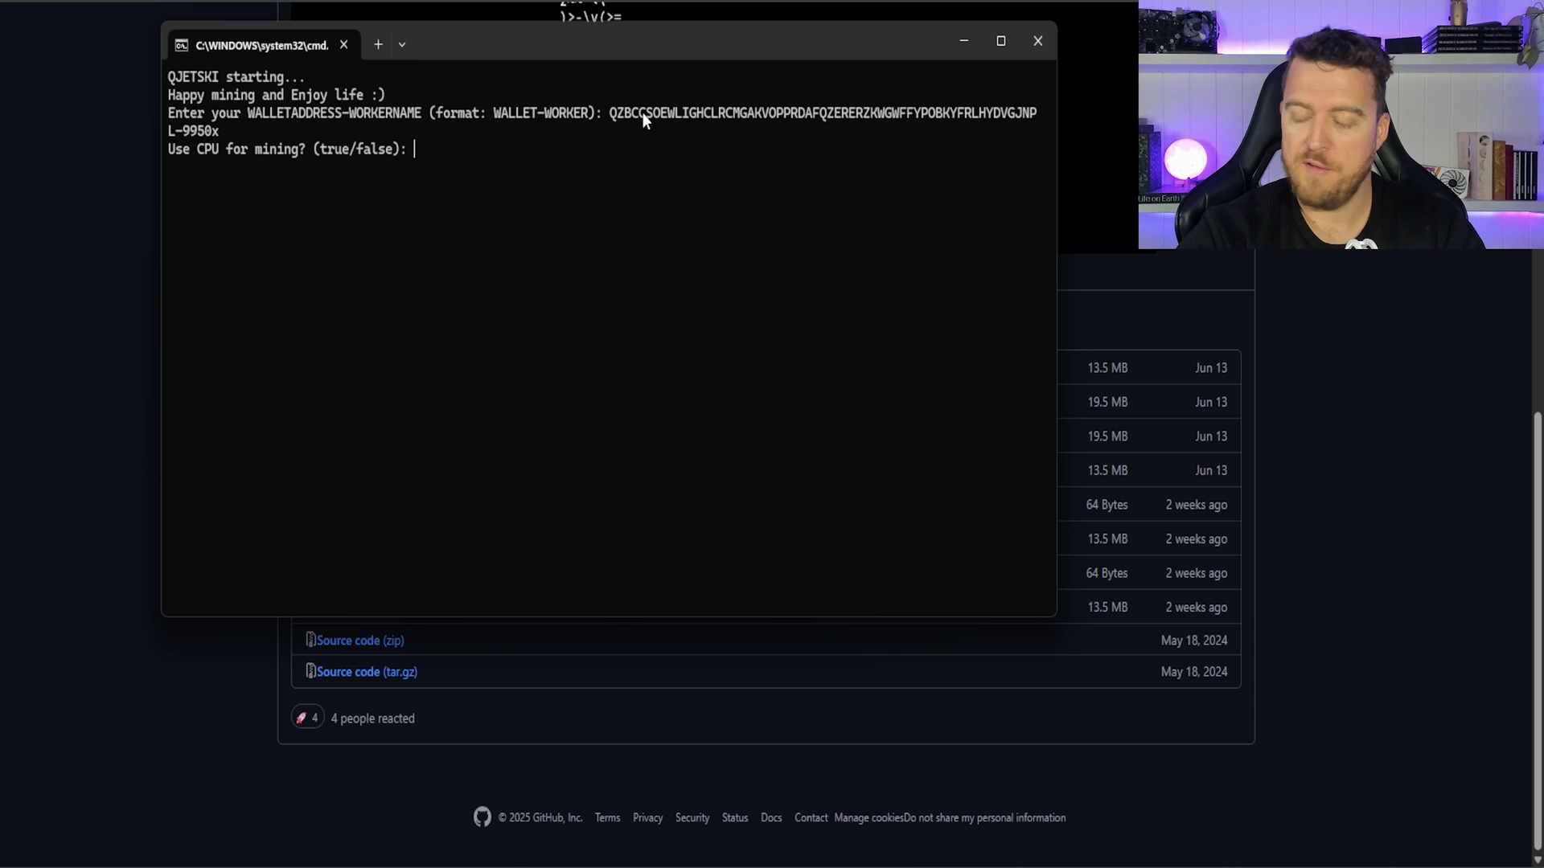
Step: Enable CPU and GPU mining and set 20 CPU threads
{"action": "type", "text": "true"}
{"action": "key", "text": "Return"}
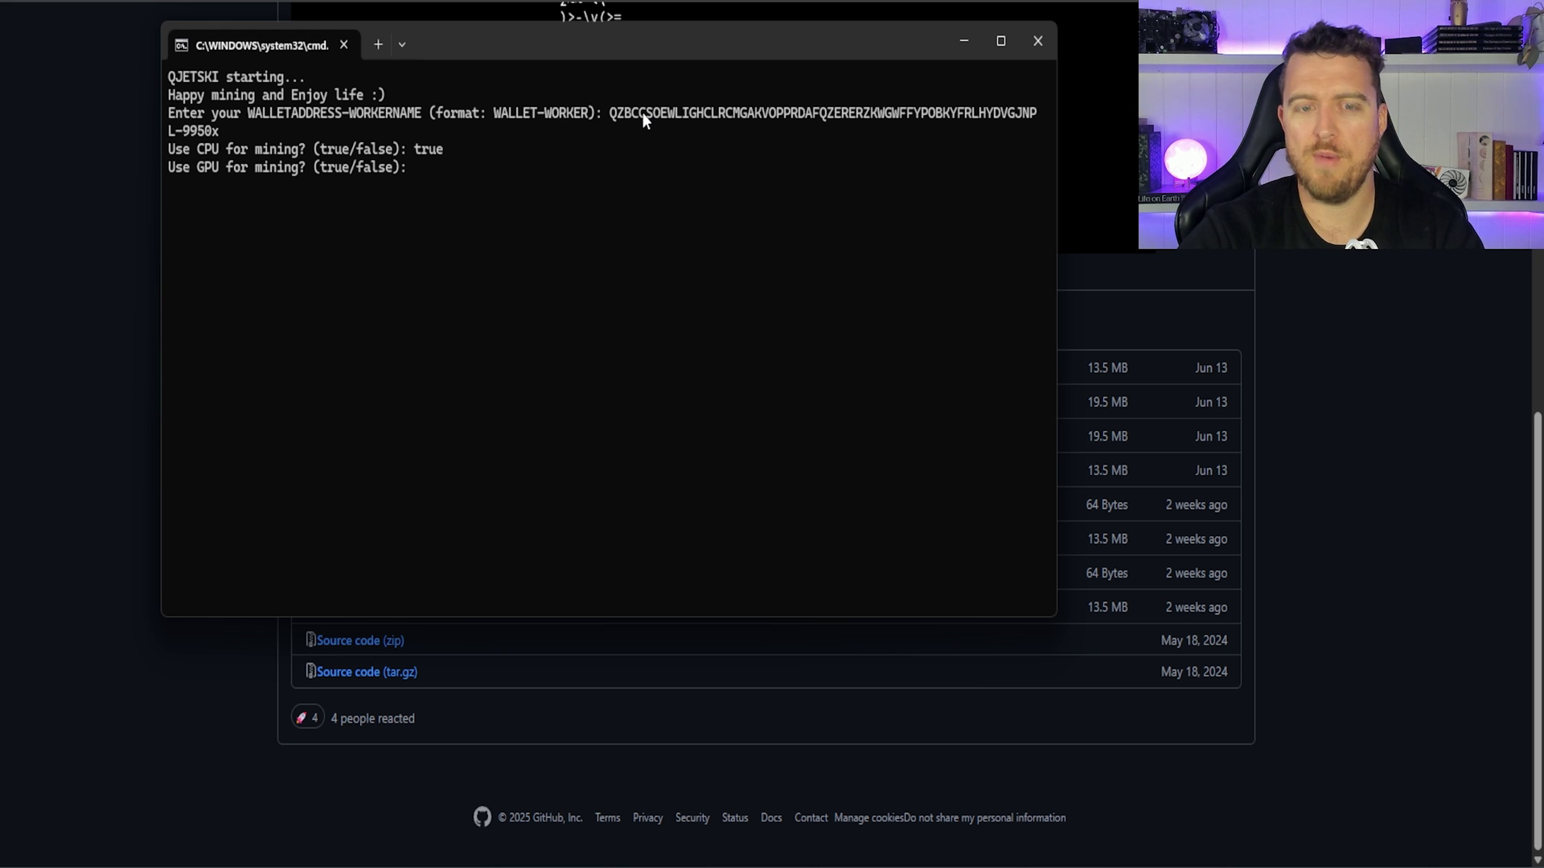
{"action": "type", "text": "true"}
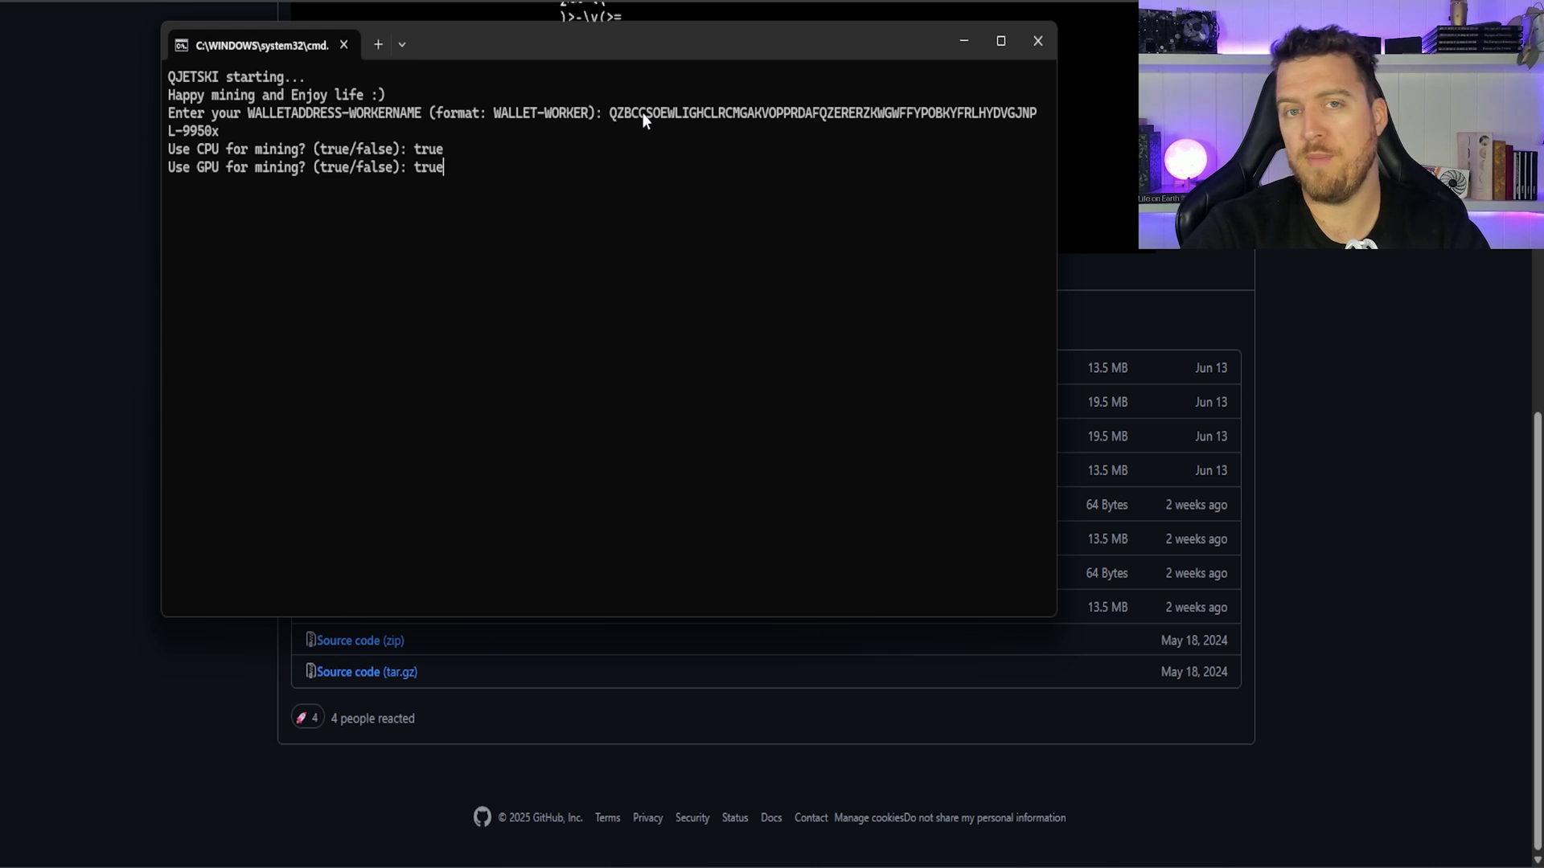
{"action": "key", "text": "Return"}
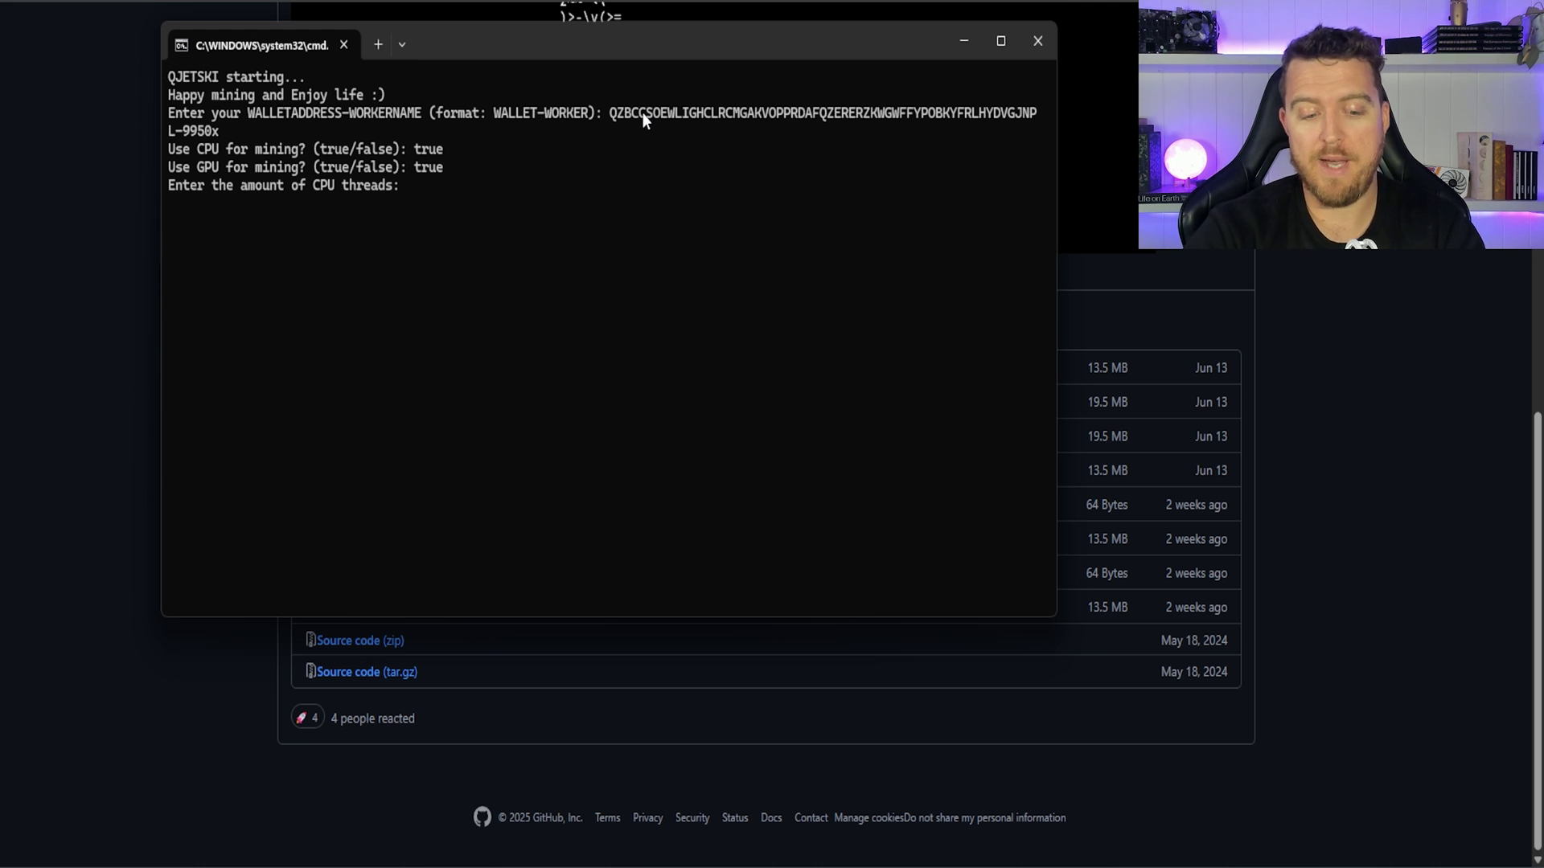
{"action": "type", "text": "31"}
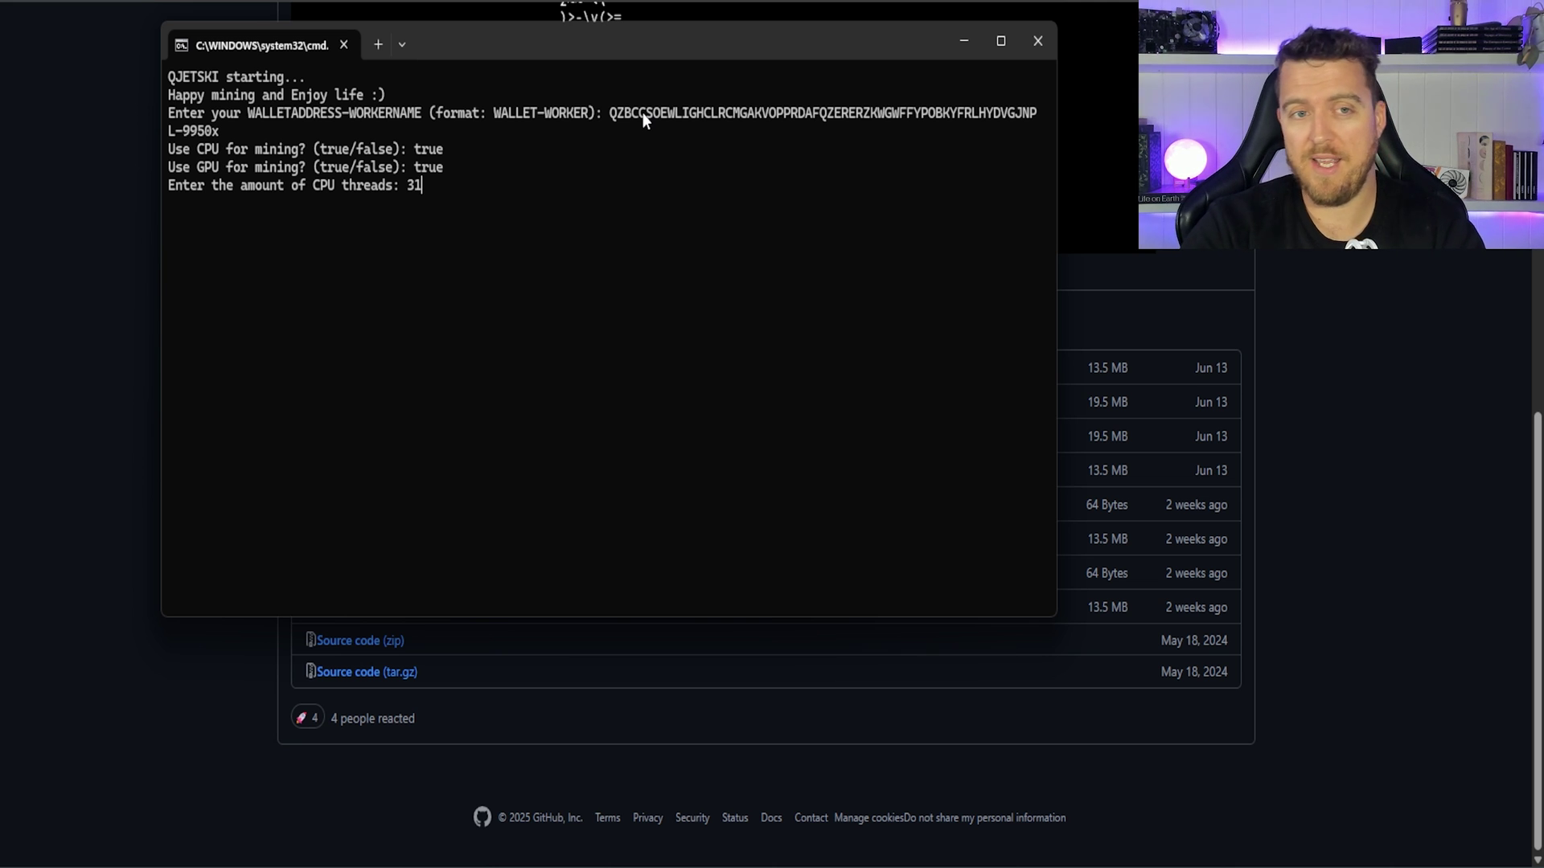
{"action": "key", "text": "BackSpace"}
{"action": "key", "text": "BackSpace"}
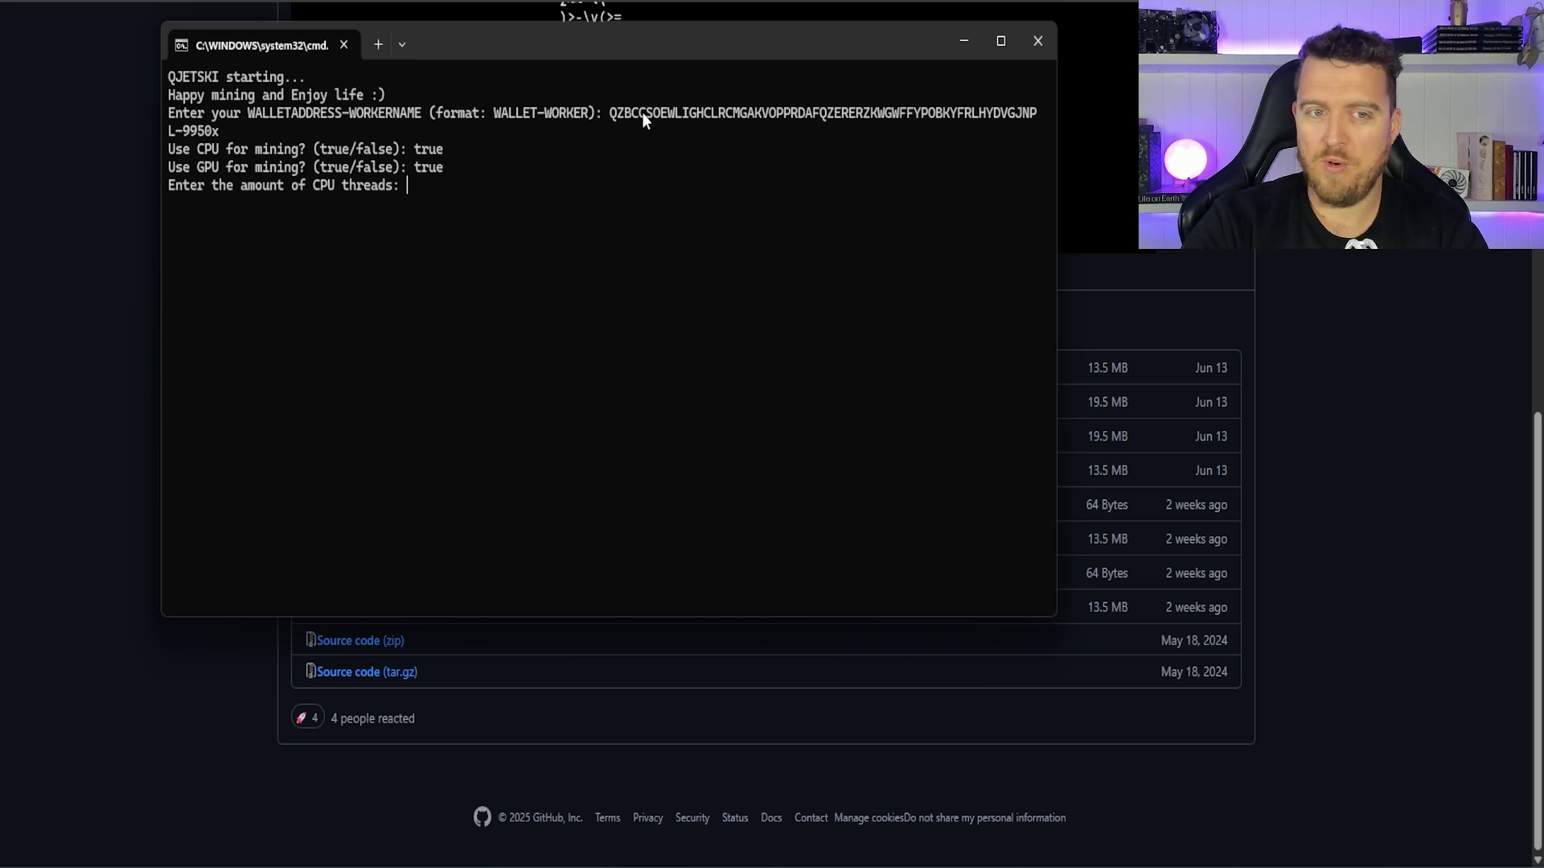
{"action": "type", "text": "20"}
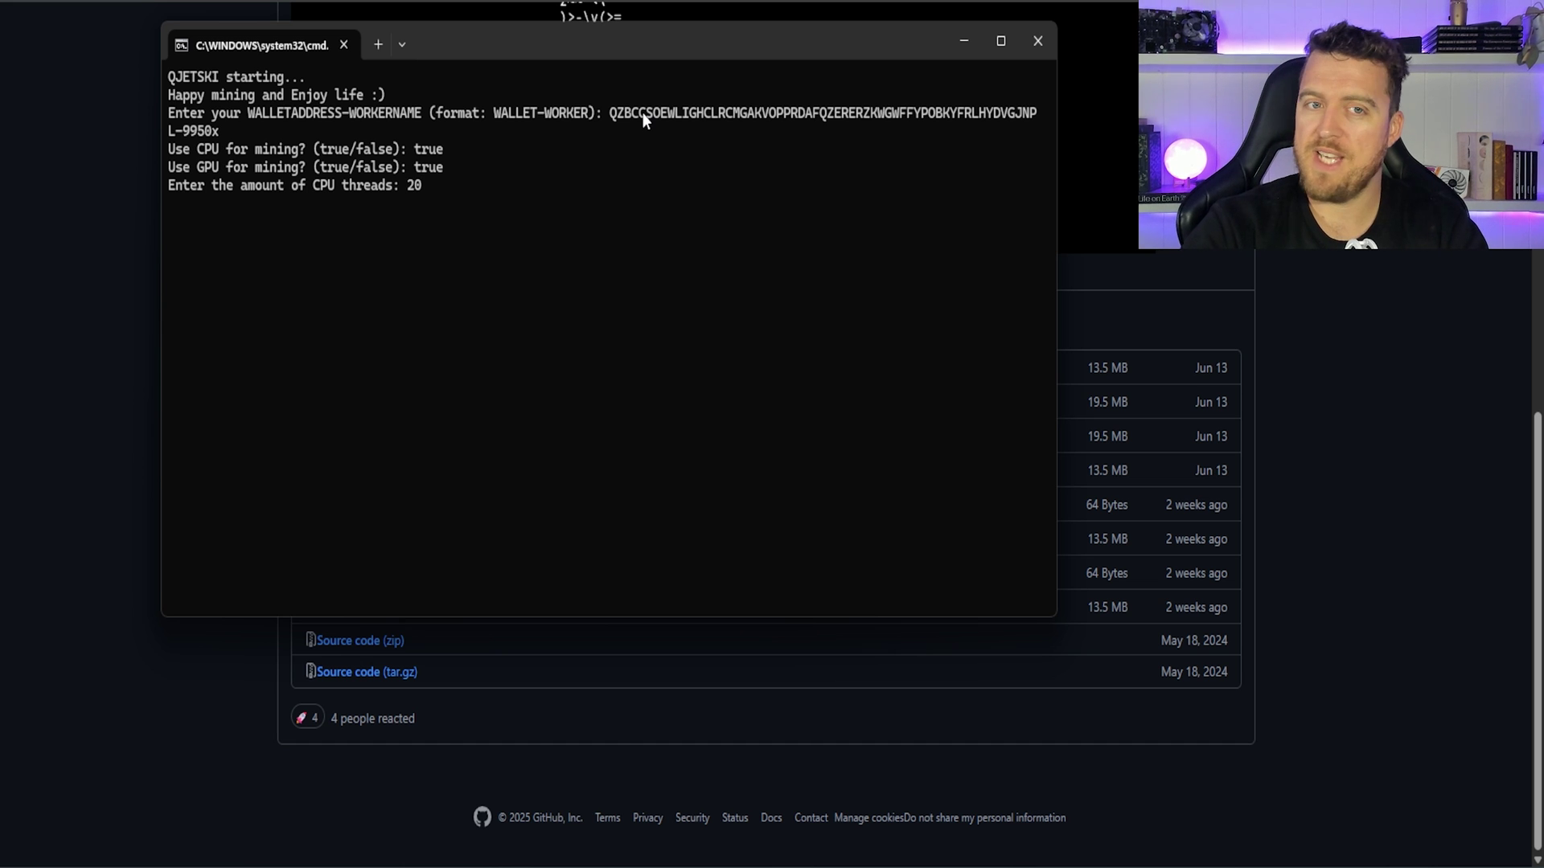
{"action": "key", "text": "Return"}
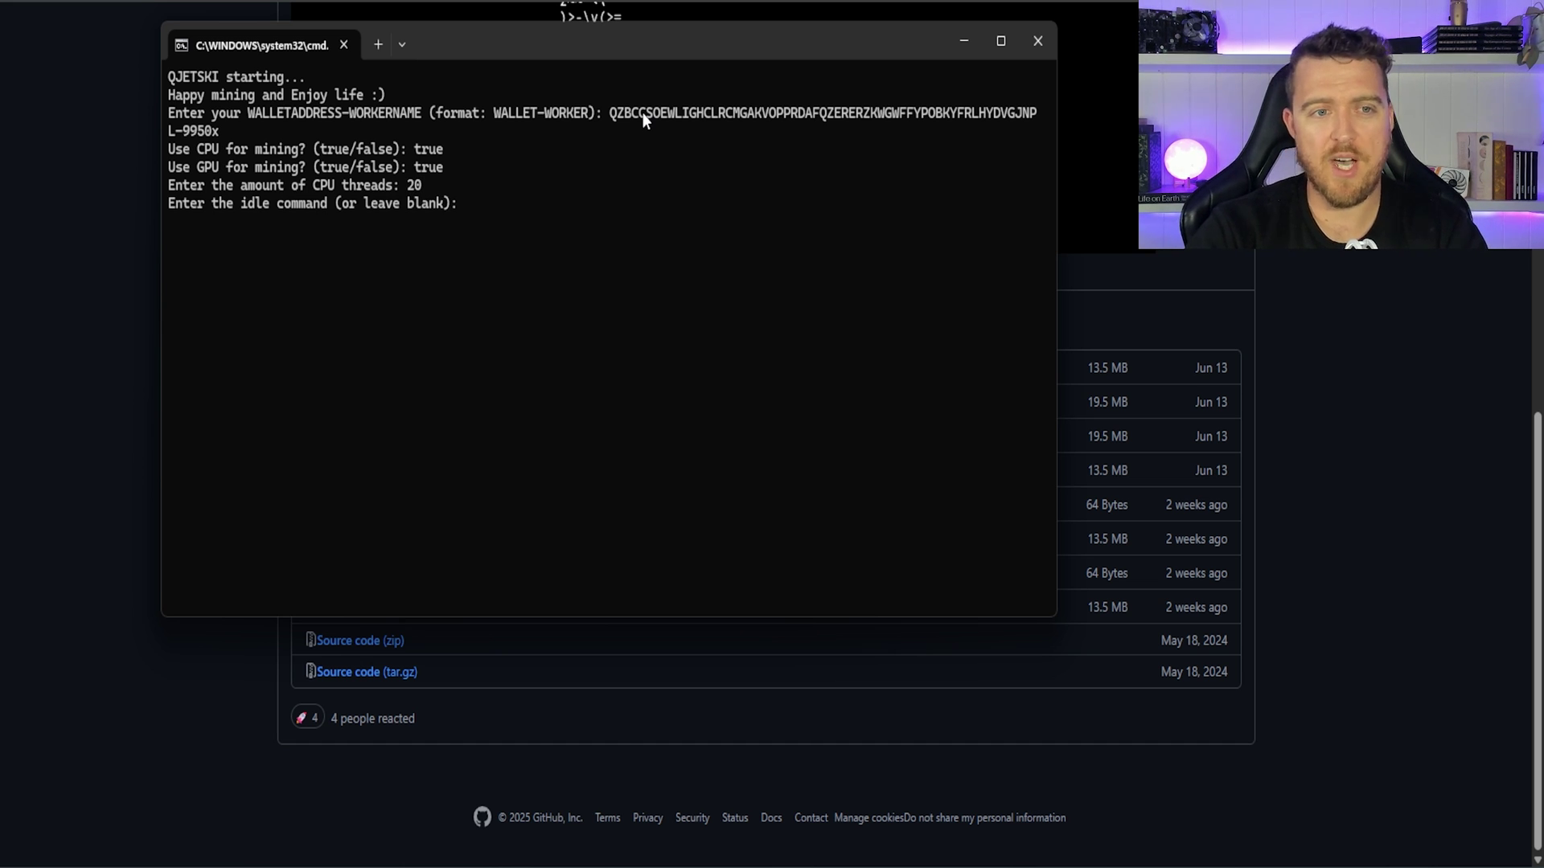
Step: Leave idle command and arguments blank, enable XMR mining, and start the miner
{"action": "key", "text": "Return"}
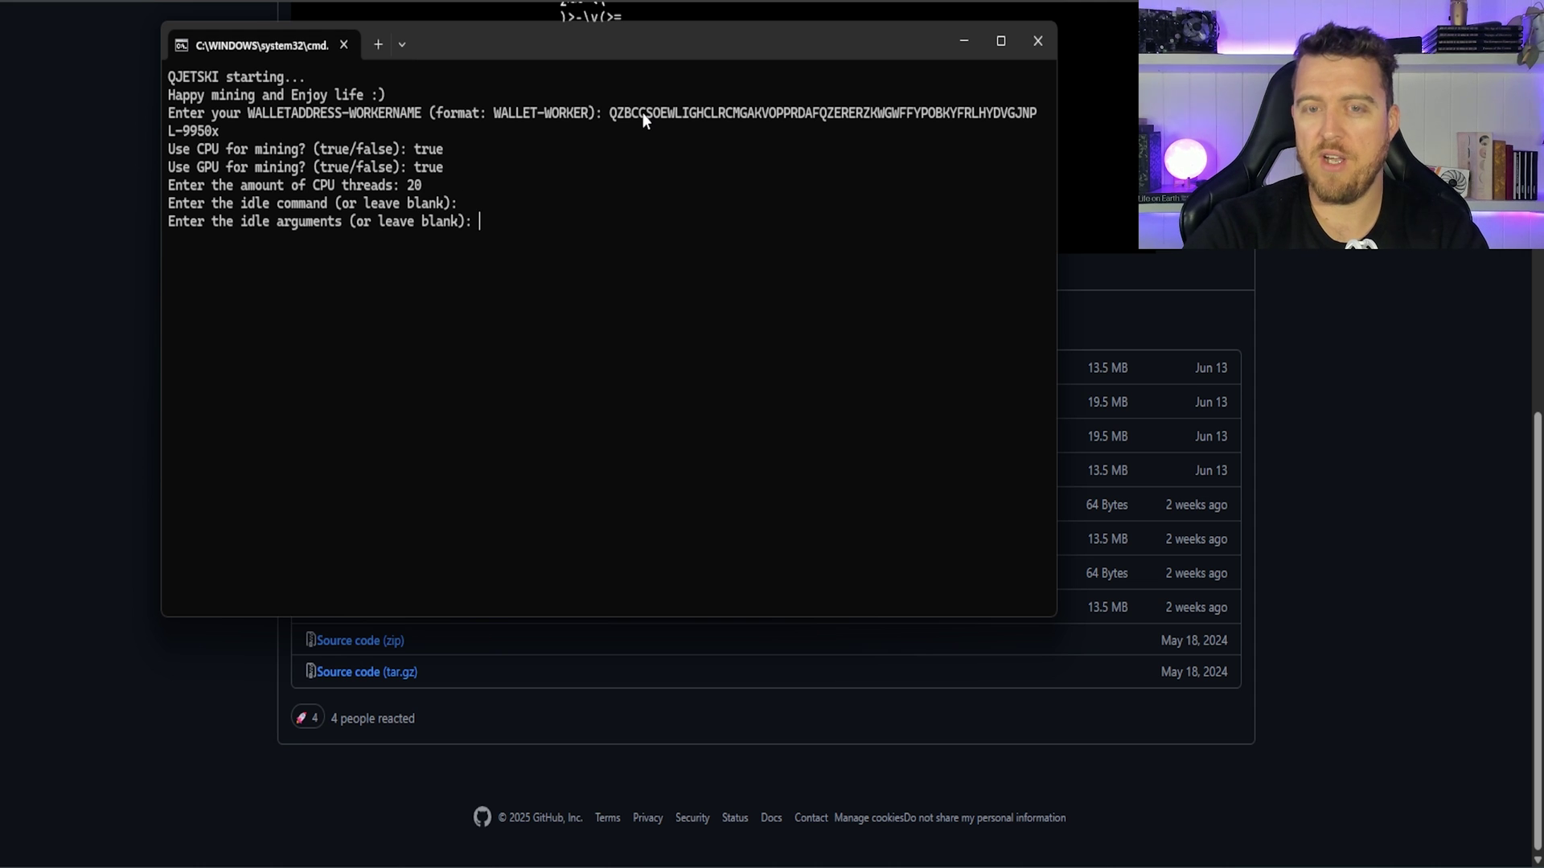
{"action": "key", "text": "Return"}
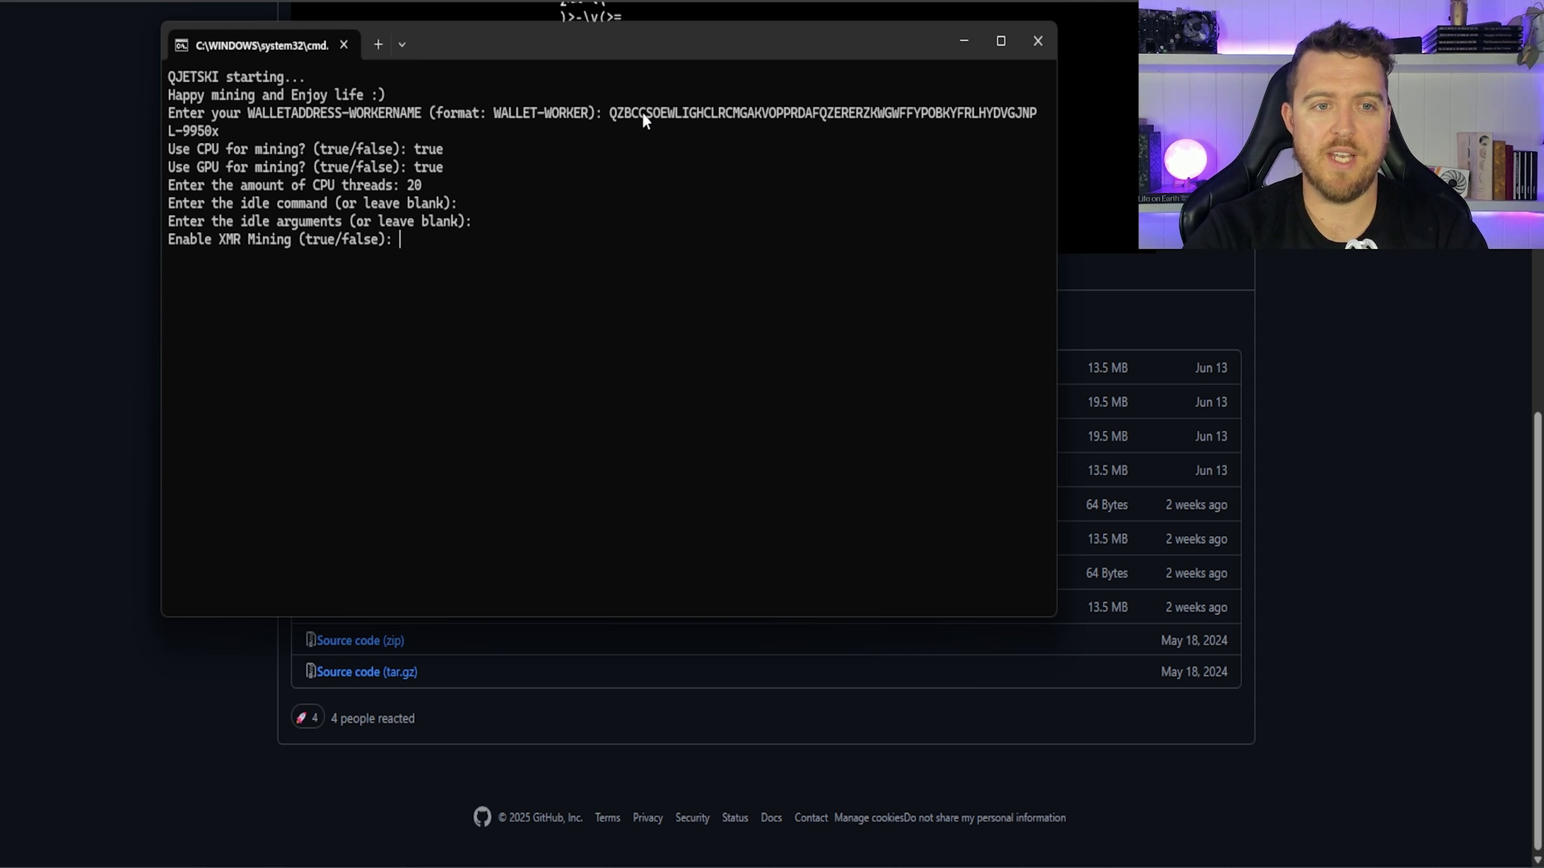
{"action": "type", "text": "true"}
{"action": "key", "text": "Return"}
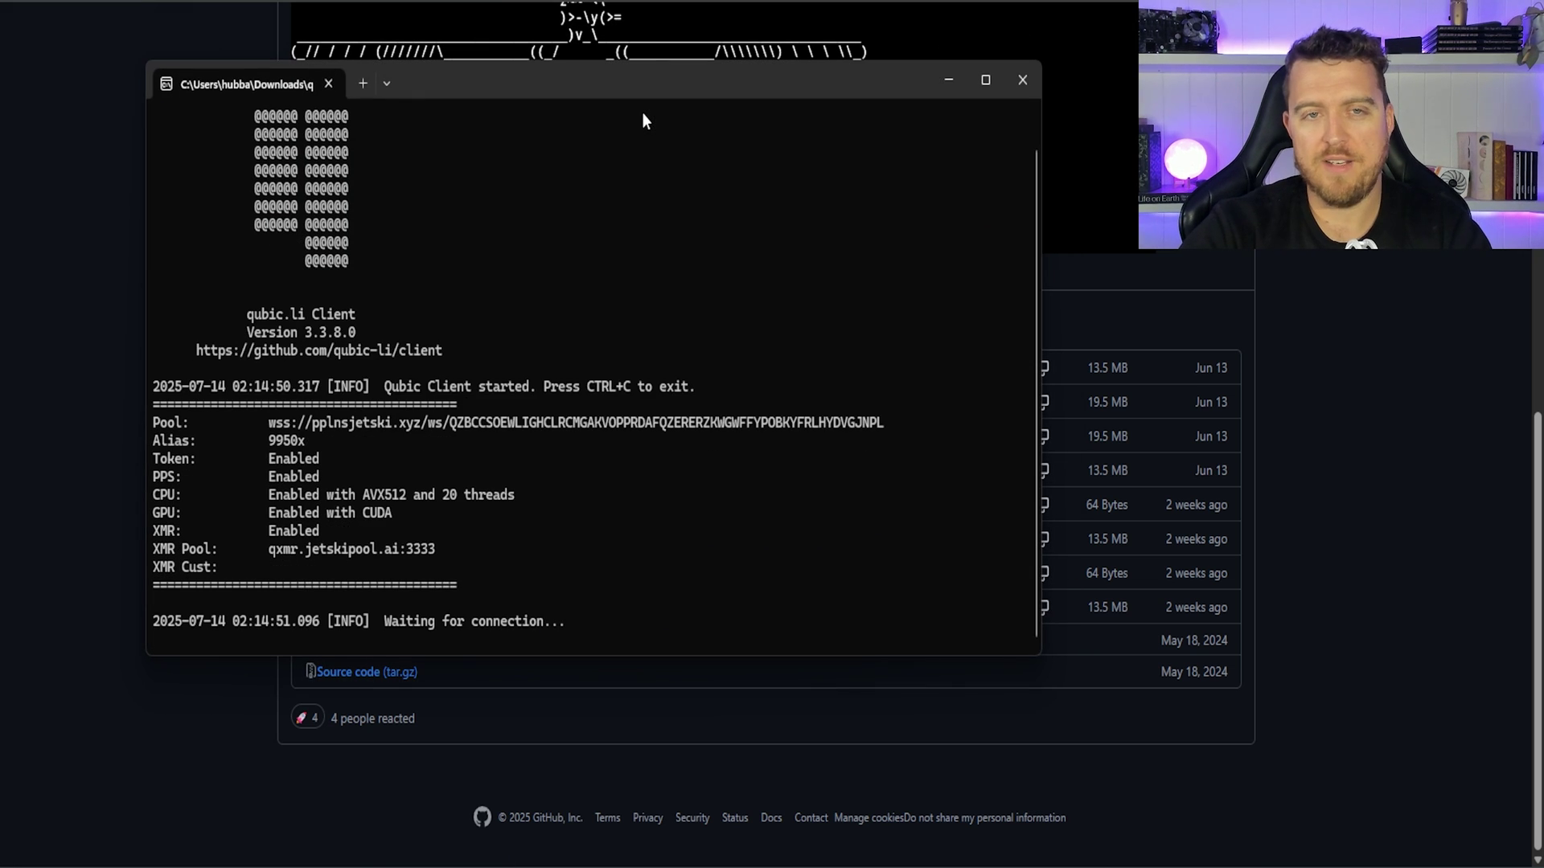
Step: Switch the miner console to full screen with F11
{"action": "key", "text": "F11"}
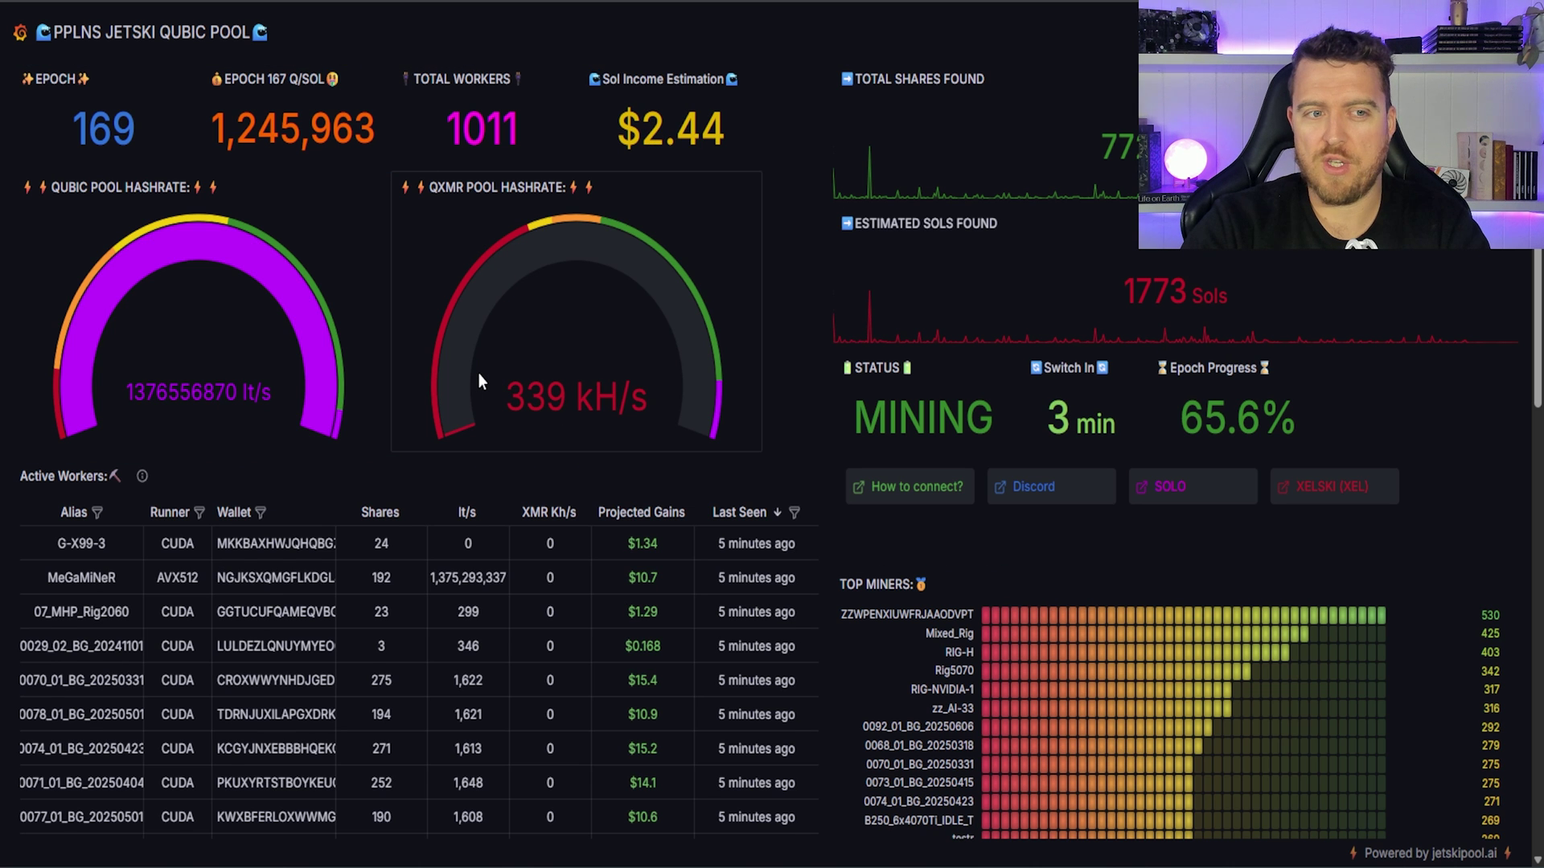
Step: Filter the PPLNS Verified Pool Stats Wallet column to the pasted wallet address, selecting all matches
{"action": "scroll", "coordinate": [477, 370], "scroll_direction": "down", "scroll_amount": 10}
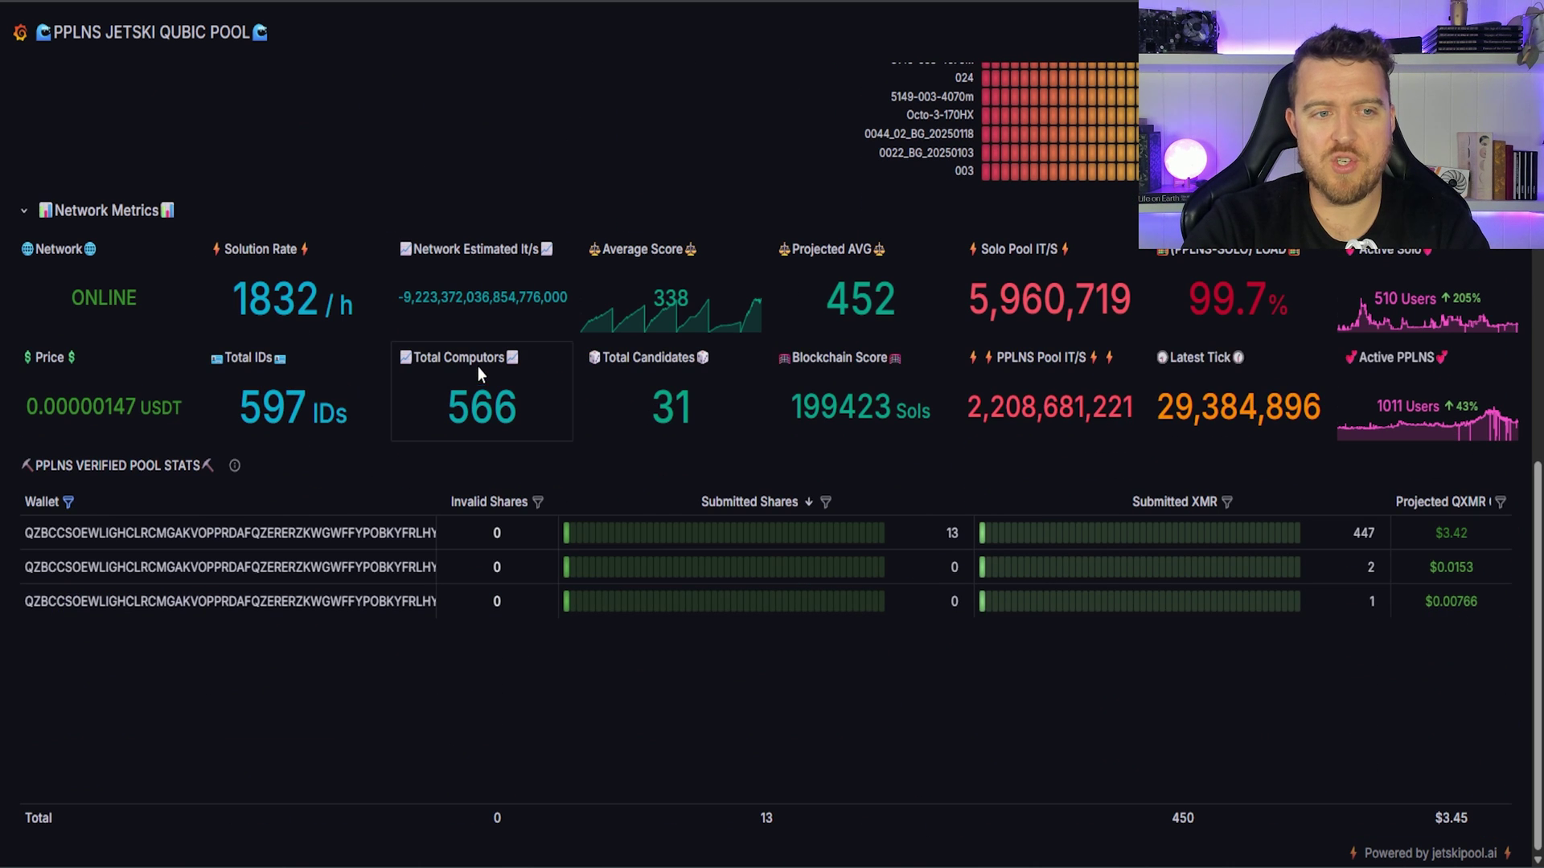
{"action": "left_click", "coordinate": [69, 502]}
{"action": "left_click", "coordinate": [195, 263]}
{"action": "left_click_drag", "start_coordinate": [185, 266], "coordinate": [345, 263]}
{"action": "left_click", "coordinate": [517, 267]}
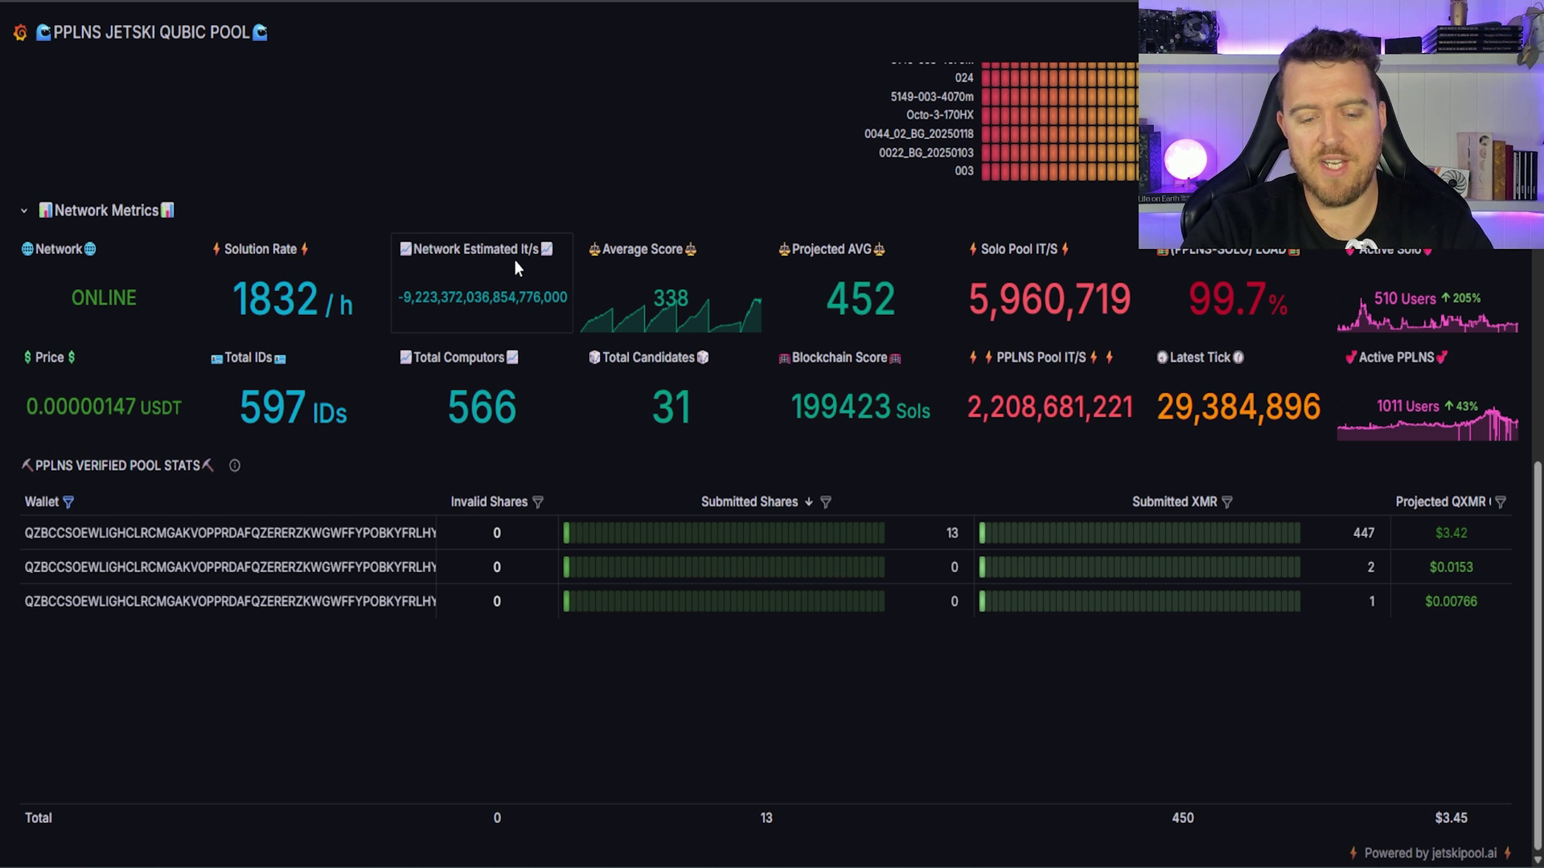
{"action": "left_click", "coordinate": [67, 502]}
{"action": "double_click", "coordinate": [256, 255]}
{"action": "type", "text": "QZBCCSOEWLIGHCLRCMGAKVOPPRDAFQZERERZKWGWFFYPOBKYFRLHYDVGJNPL"}
{"action": "left_click", "coordinate": [85, 393]}
{"action": "left_click", "coordinate": [85, 393]}
{"action": "left_click", "coordinate": [88, 456]}
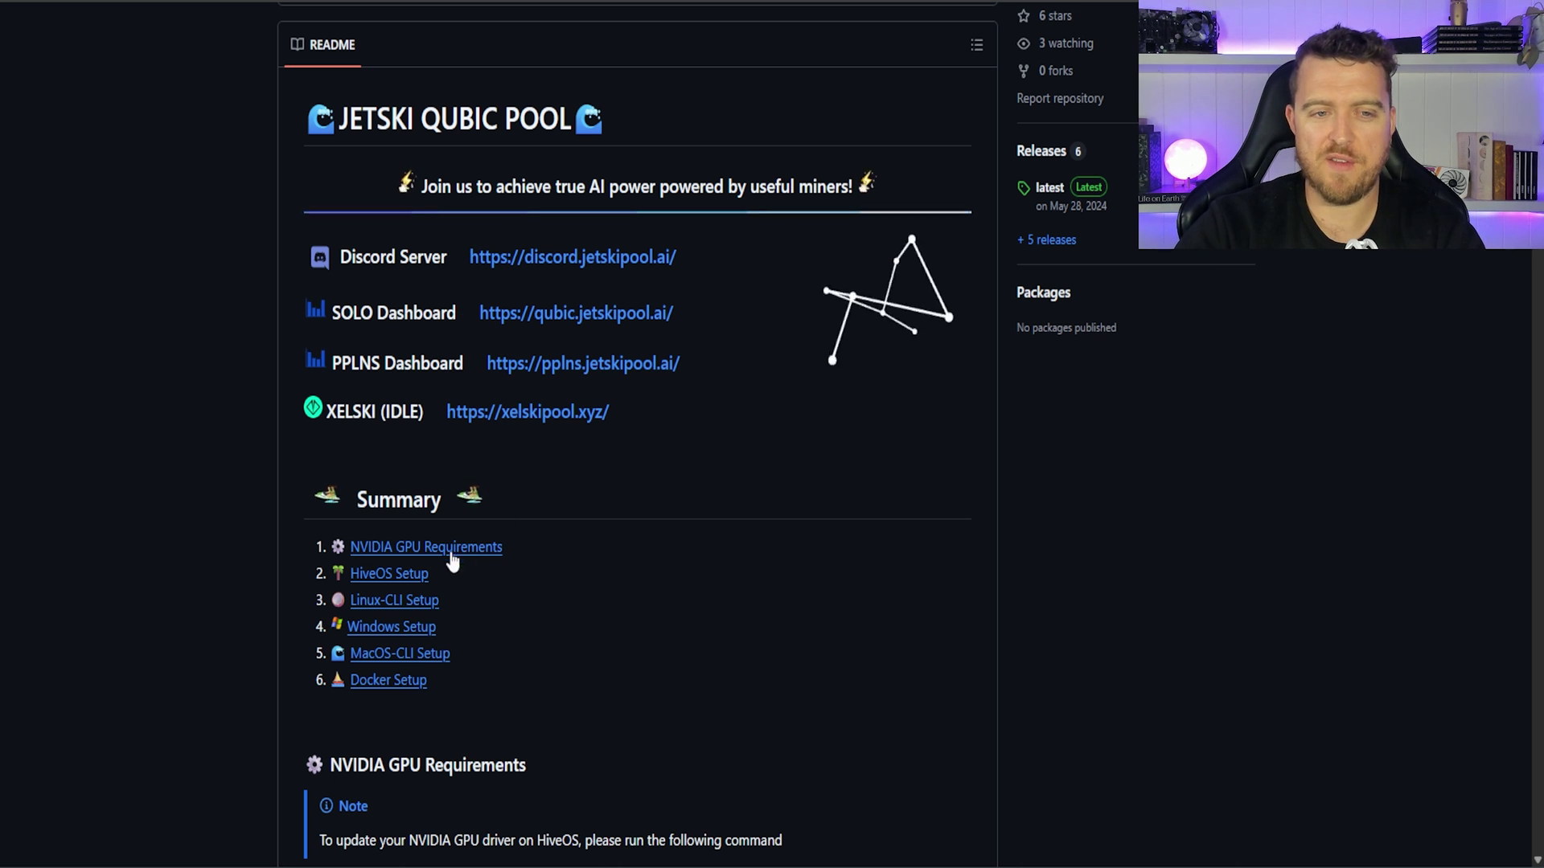
Step: Jump to the README's HiveOS Setup section and scroll through the custom flight sheet example
{"action": "left_click", "coordinate": [399, 581]}
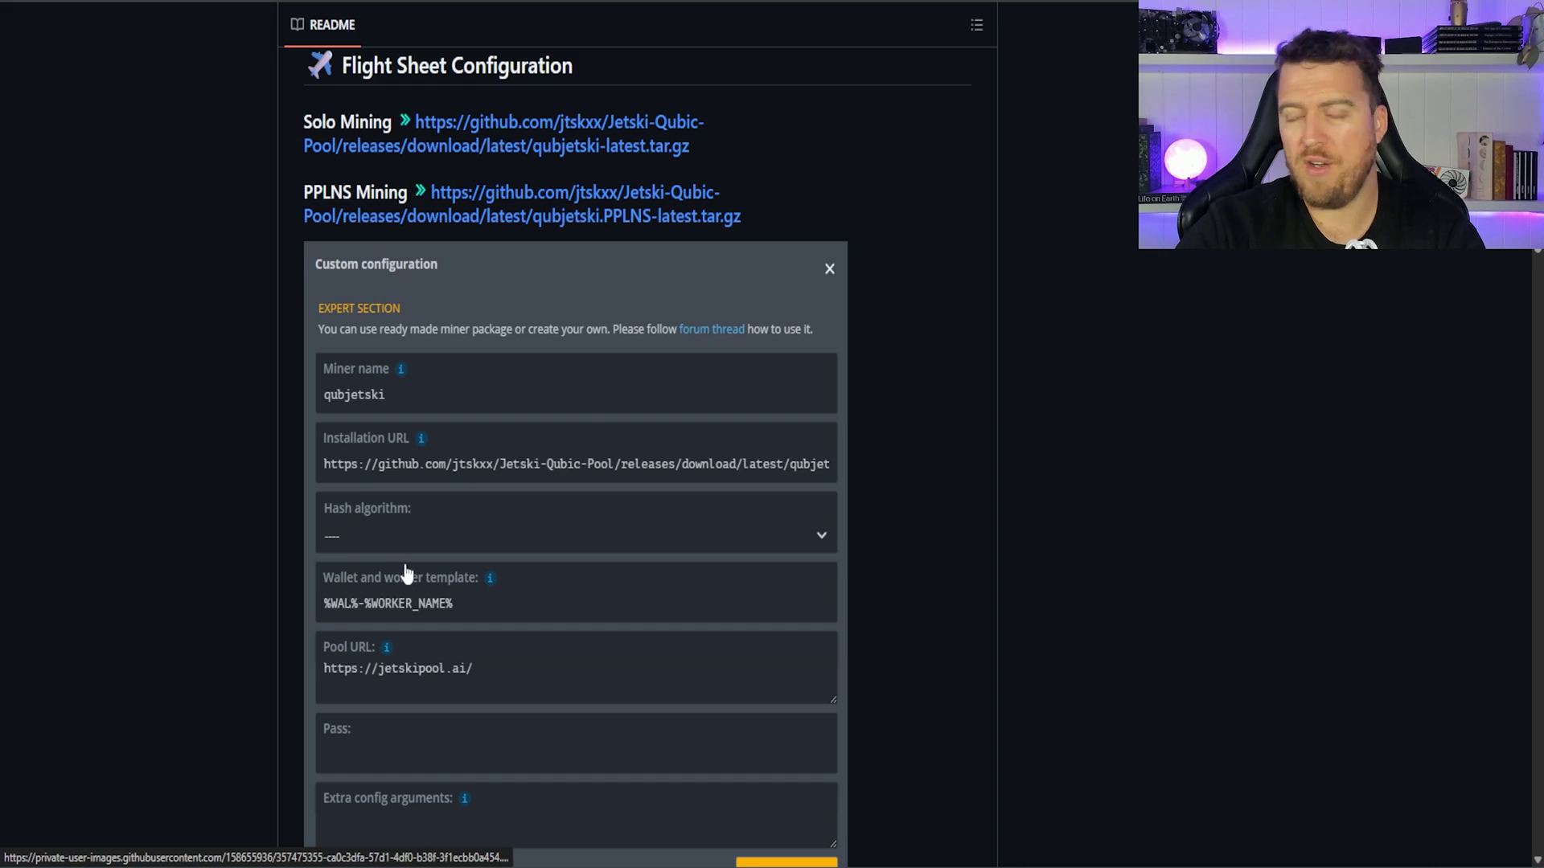
{"action": "scroll", "coordinate": [575, 482], "scroll_direction": "down", "scroll_amount": 2}
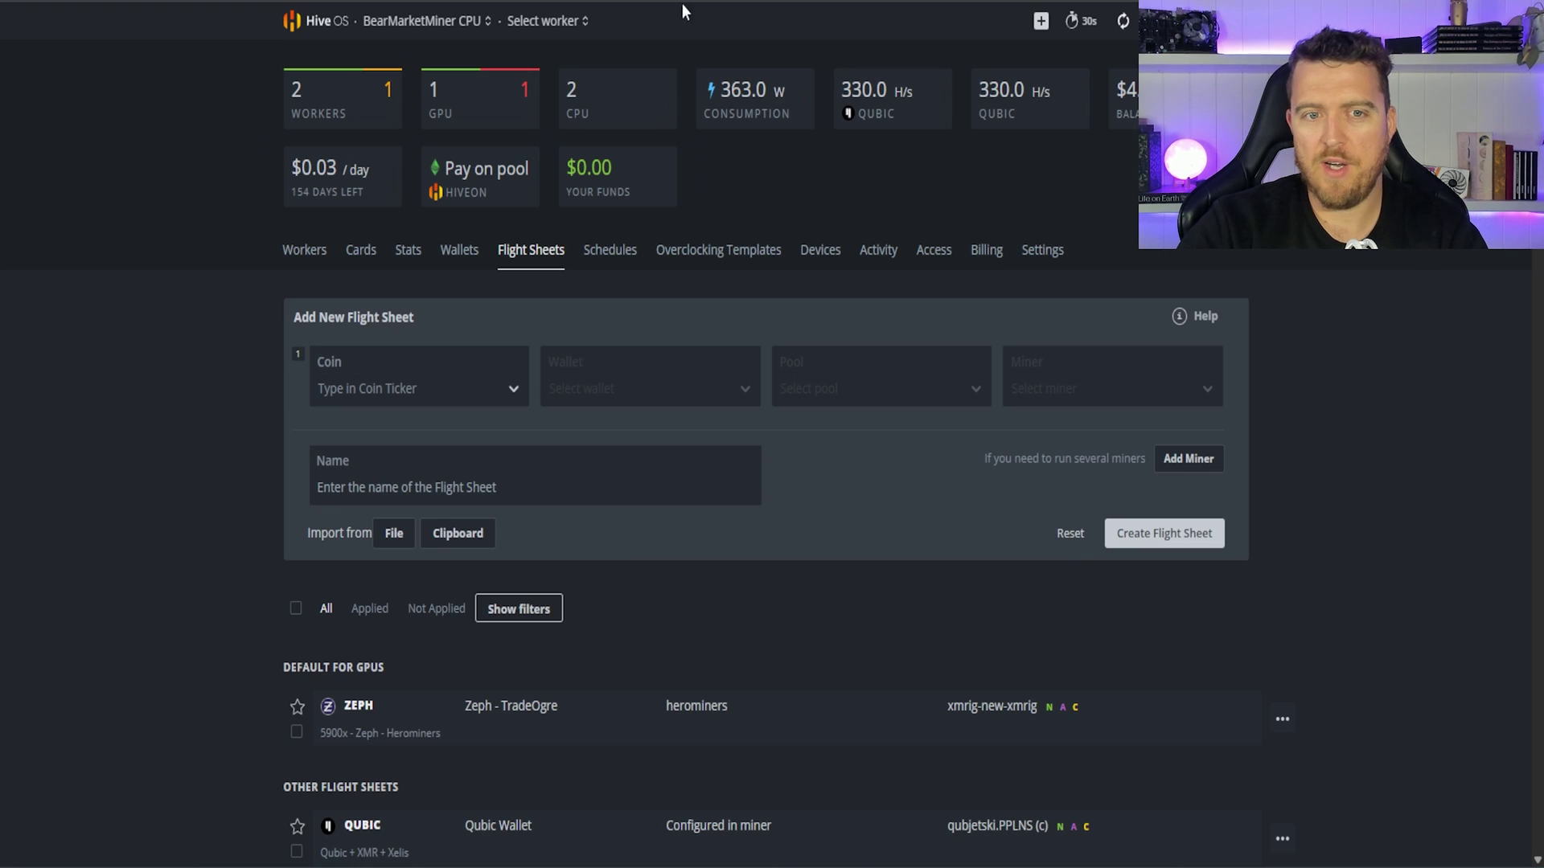
Step: Set the flight sheet coin to QUBIC, wallet to Qubic Wallet, pool to Configure in miner
{"action": "left_click", "coordinate": [422, 383]}
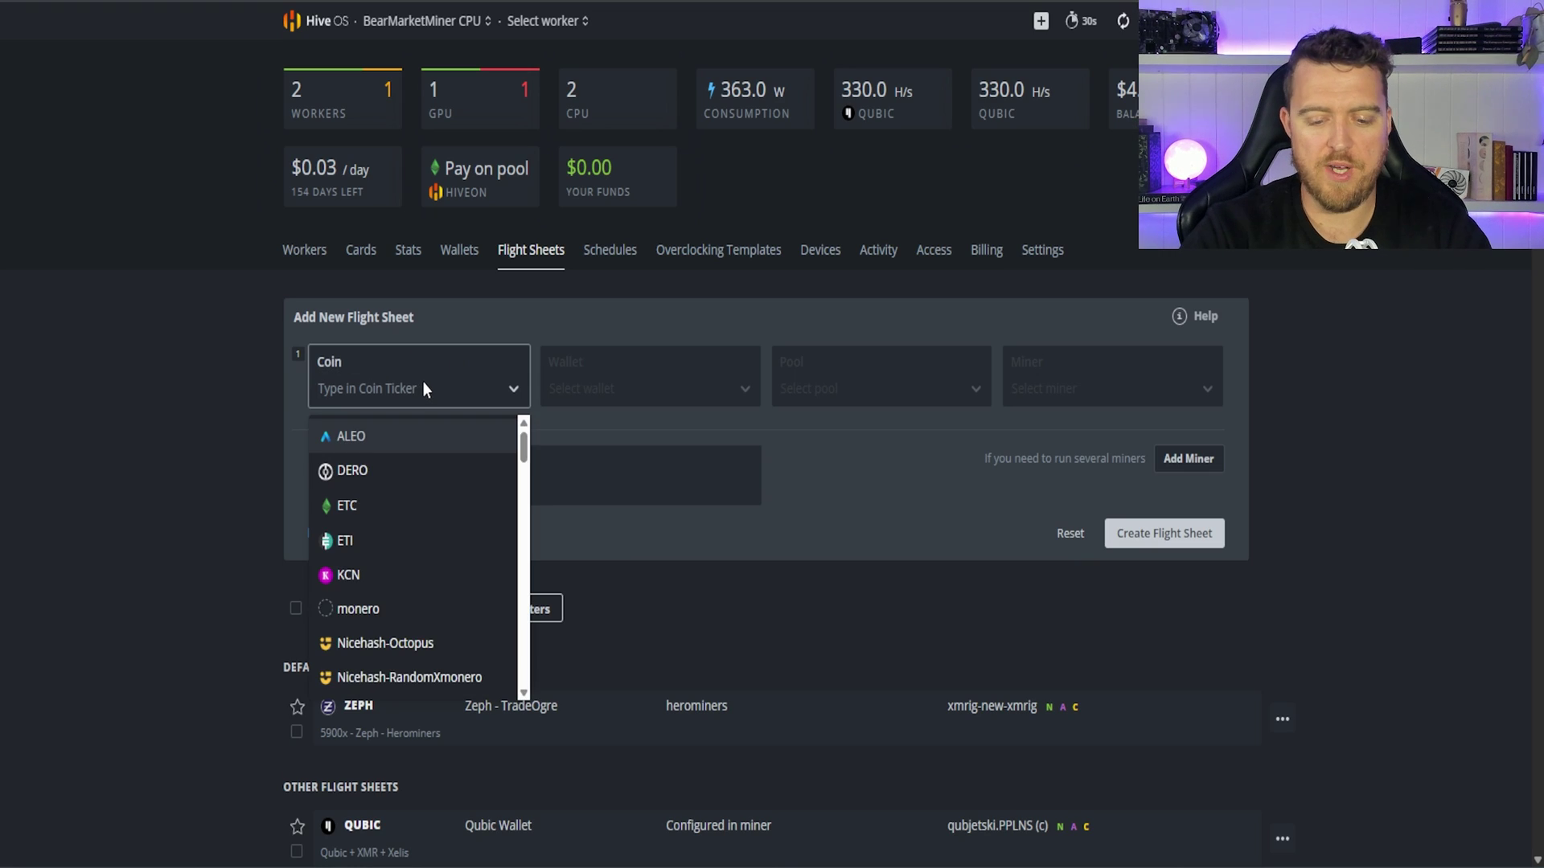
{"action": "type", "text": "qubic"}
{"action": "left_click", "coordinate": [414, 436]}
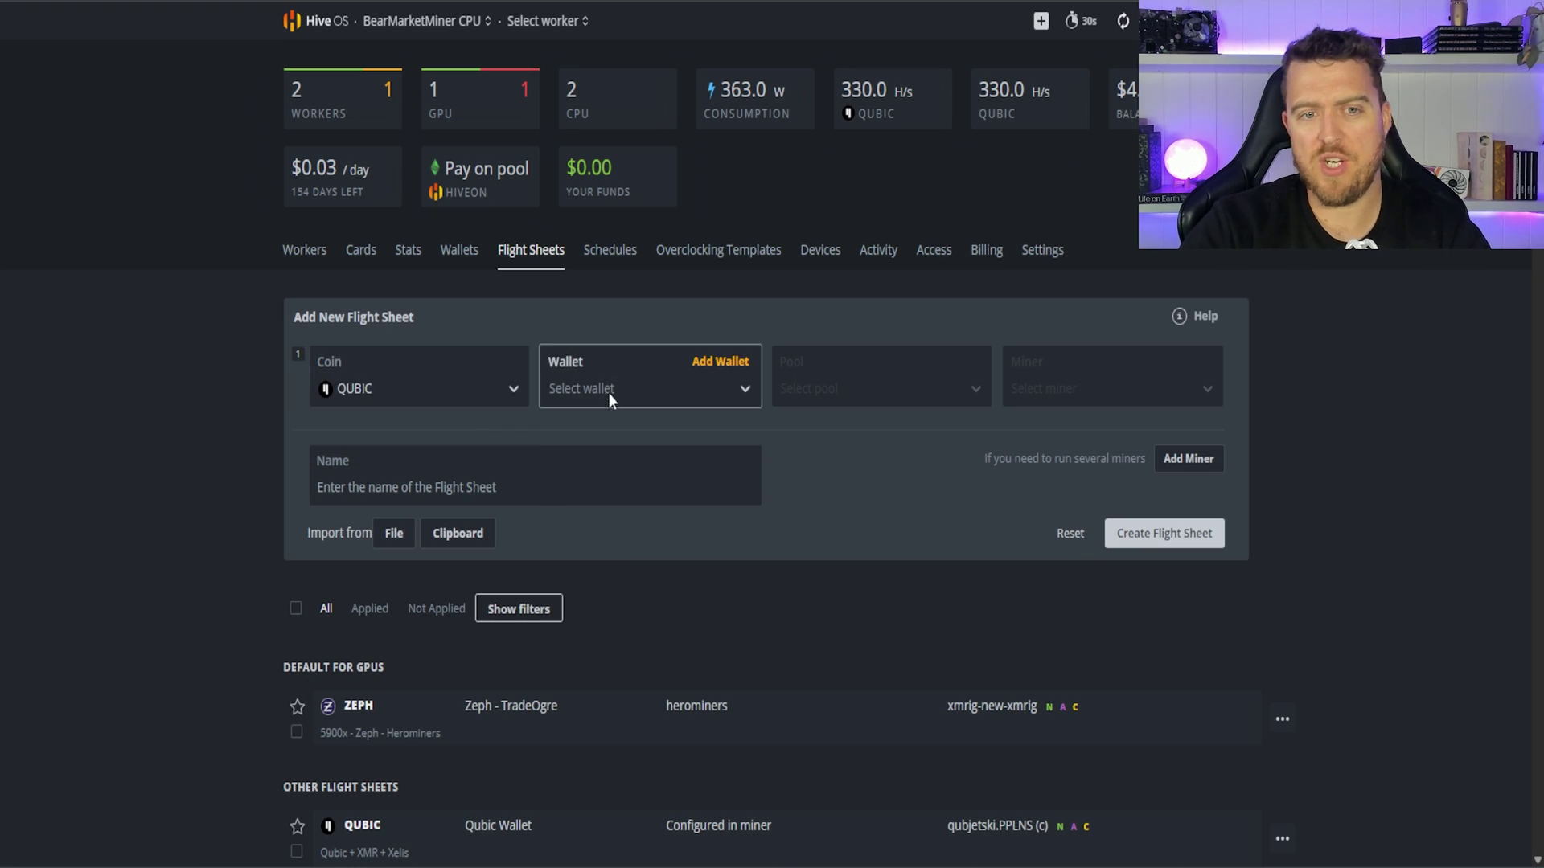
{"action": "left_click", "coordinate": [609, 396]}
{"action": "left_click", "coordinate": [609, 438]}
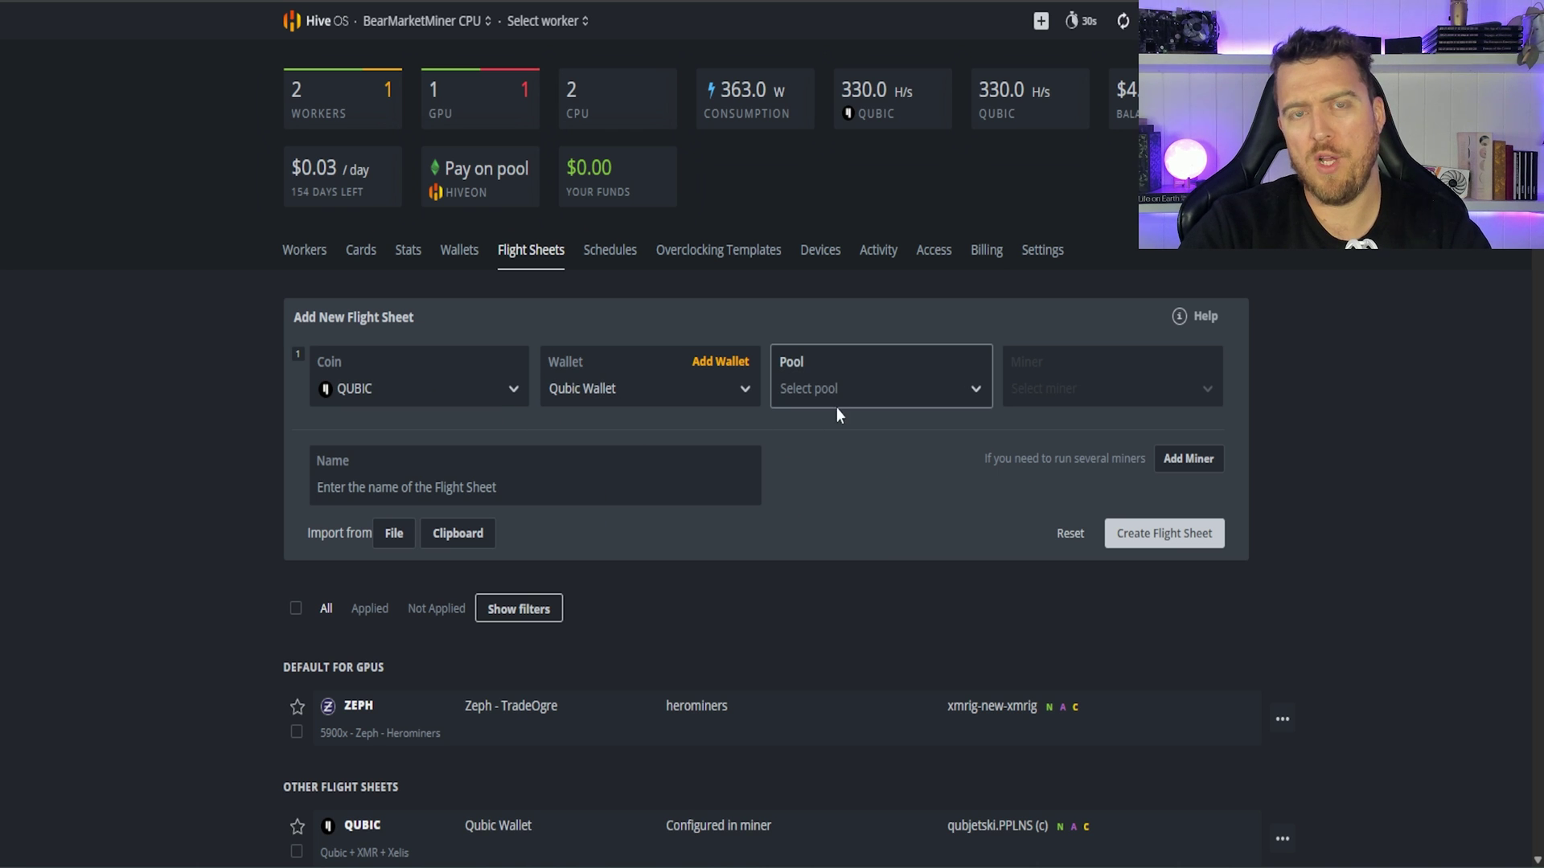
{"action": "left_click", "coordinate": [815, 393]}
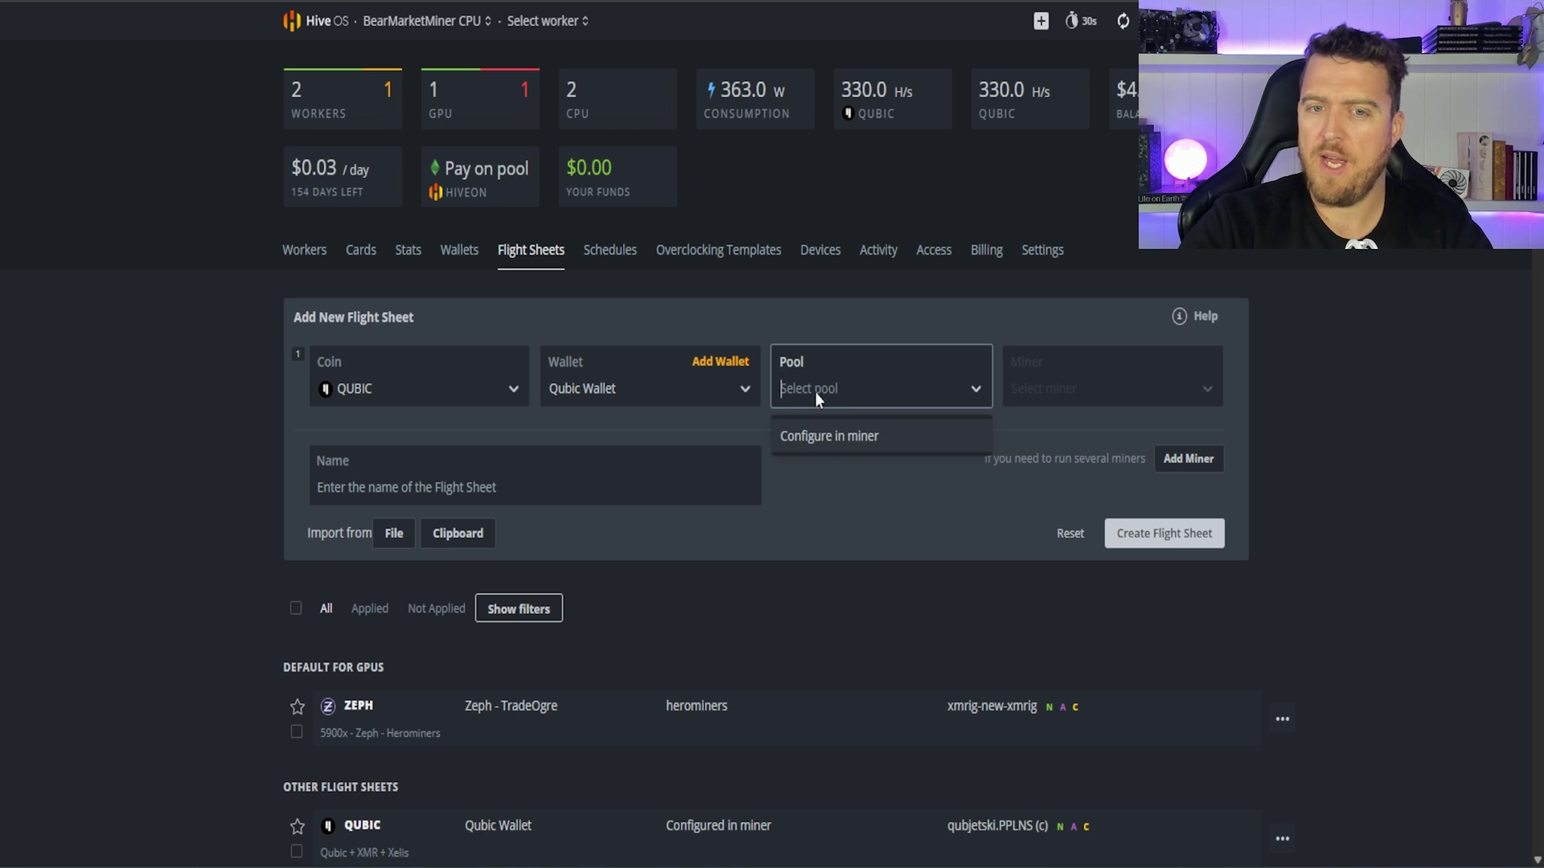
{"action": "left_click", "coordinate": [822, 435]}
Step: Choose the Custom miner and name the flight sheet Qubic + XMR
{"action": "left_click", "coordinate": [1025, 400]}
{"action": "type", "text": "custom"}
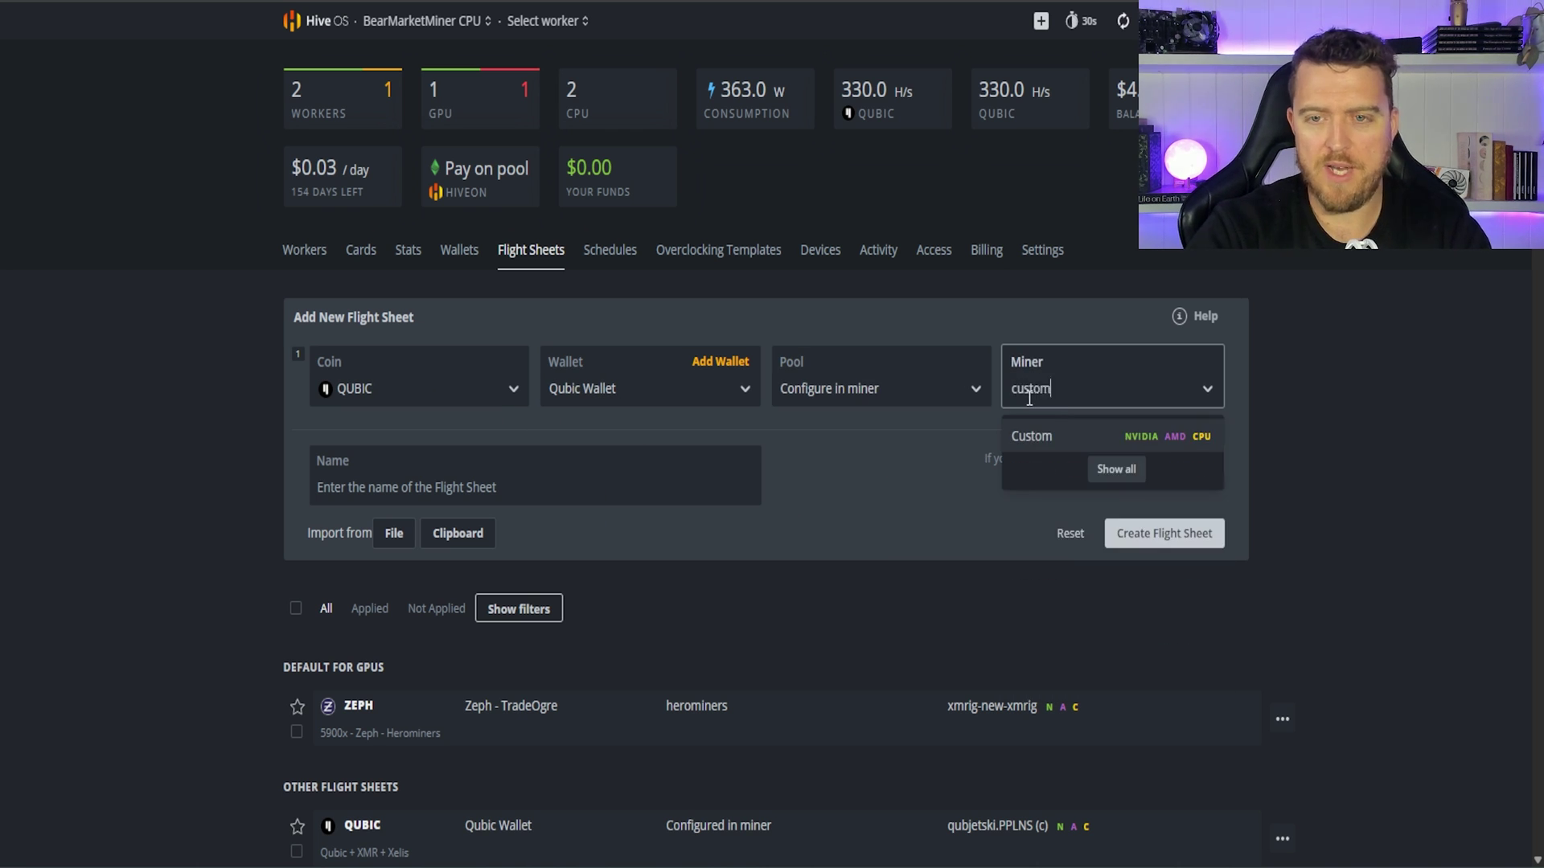
{"action": "left_click", "coordinate": [1067, 436]}
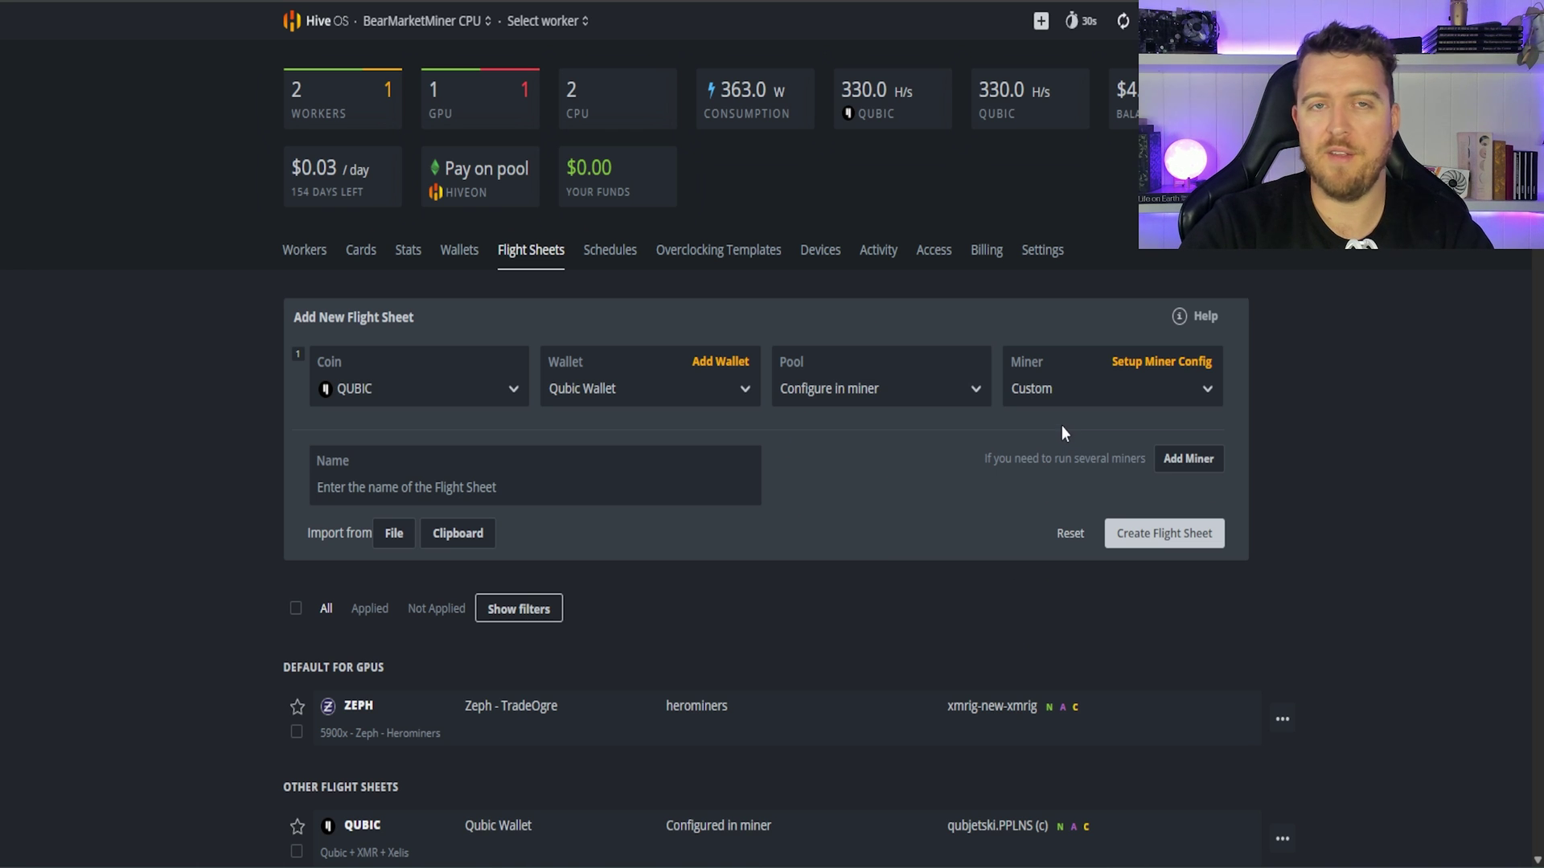
{"action": "left_click", "coordinate": [520, 482]}
{"action": "type", "text": "QWu"}
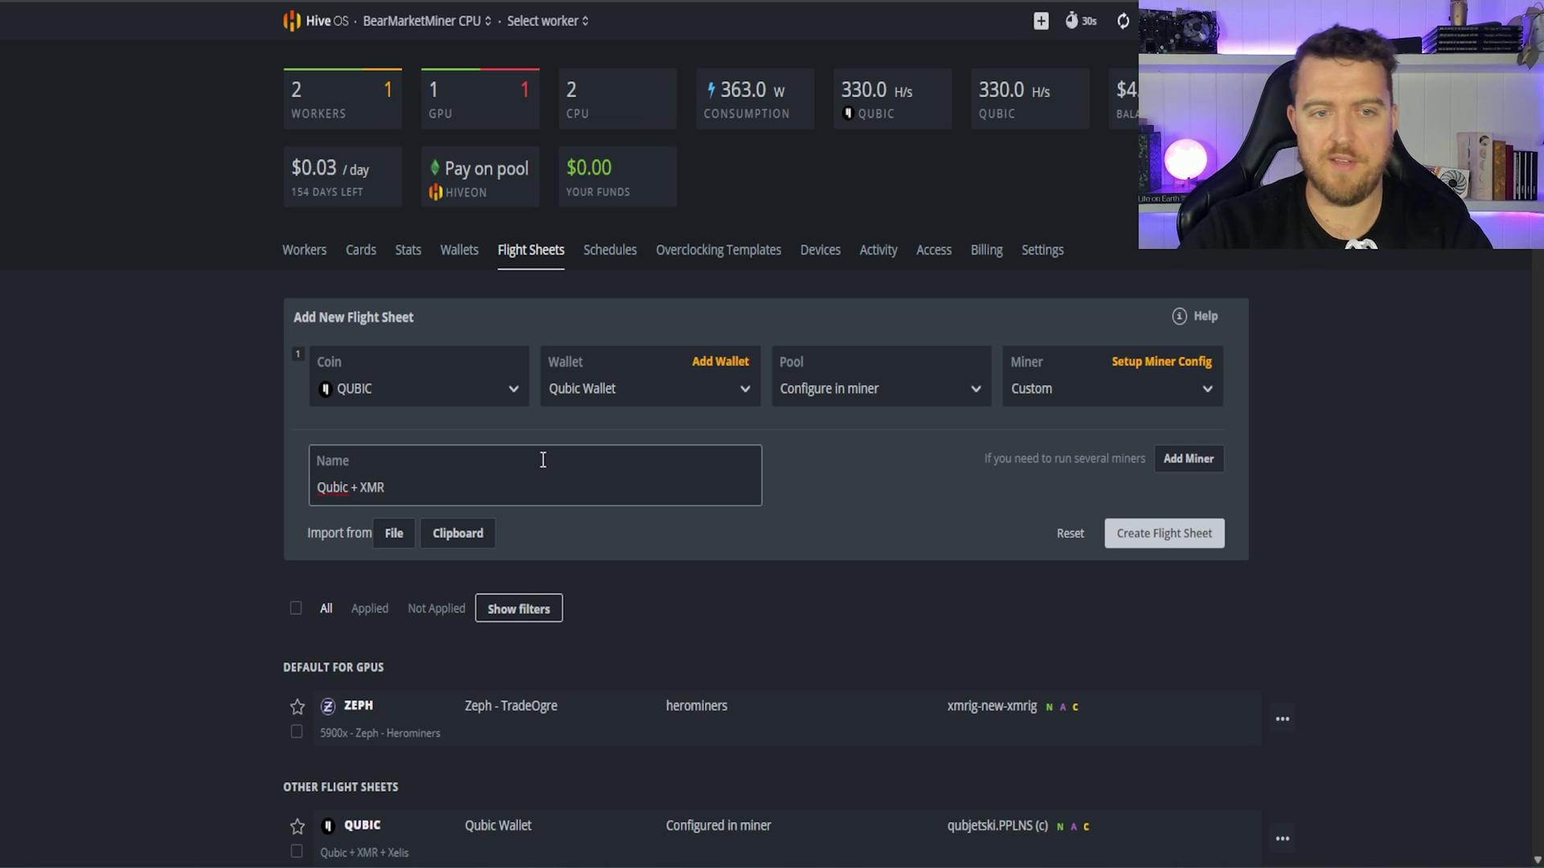
Step: Paste the PPLNS release package URL into Installation URL, auto-filling miner name qubjetski.PPLNS
{"action": "left_click", "coordinate": [1145, 364]}
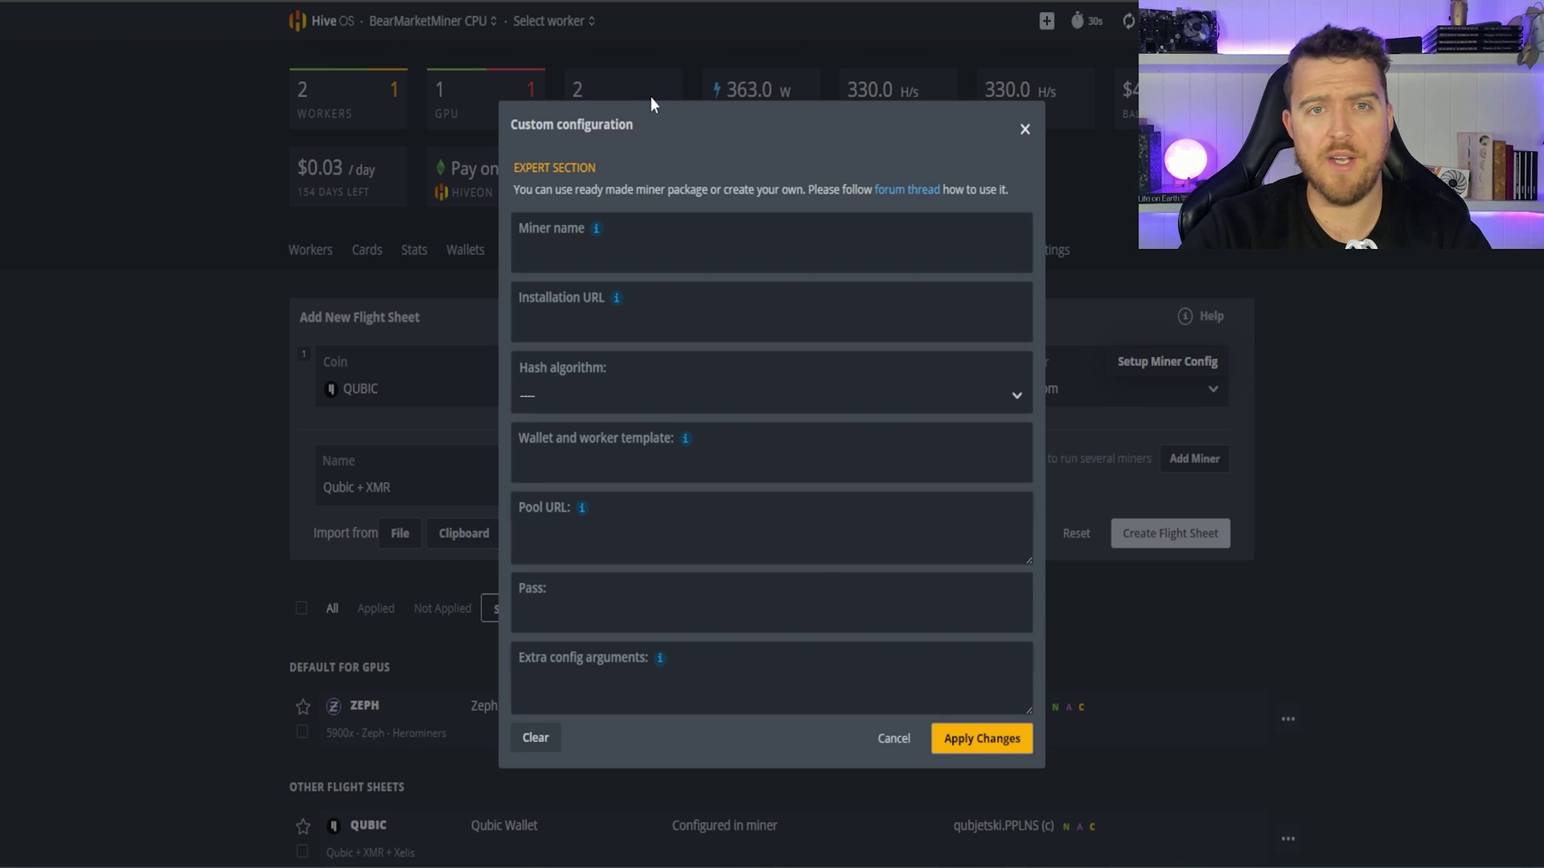
{"action": "mouse_move", "coordinate": [615, 301]}
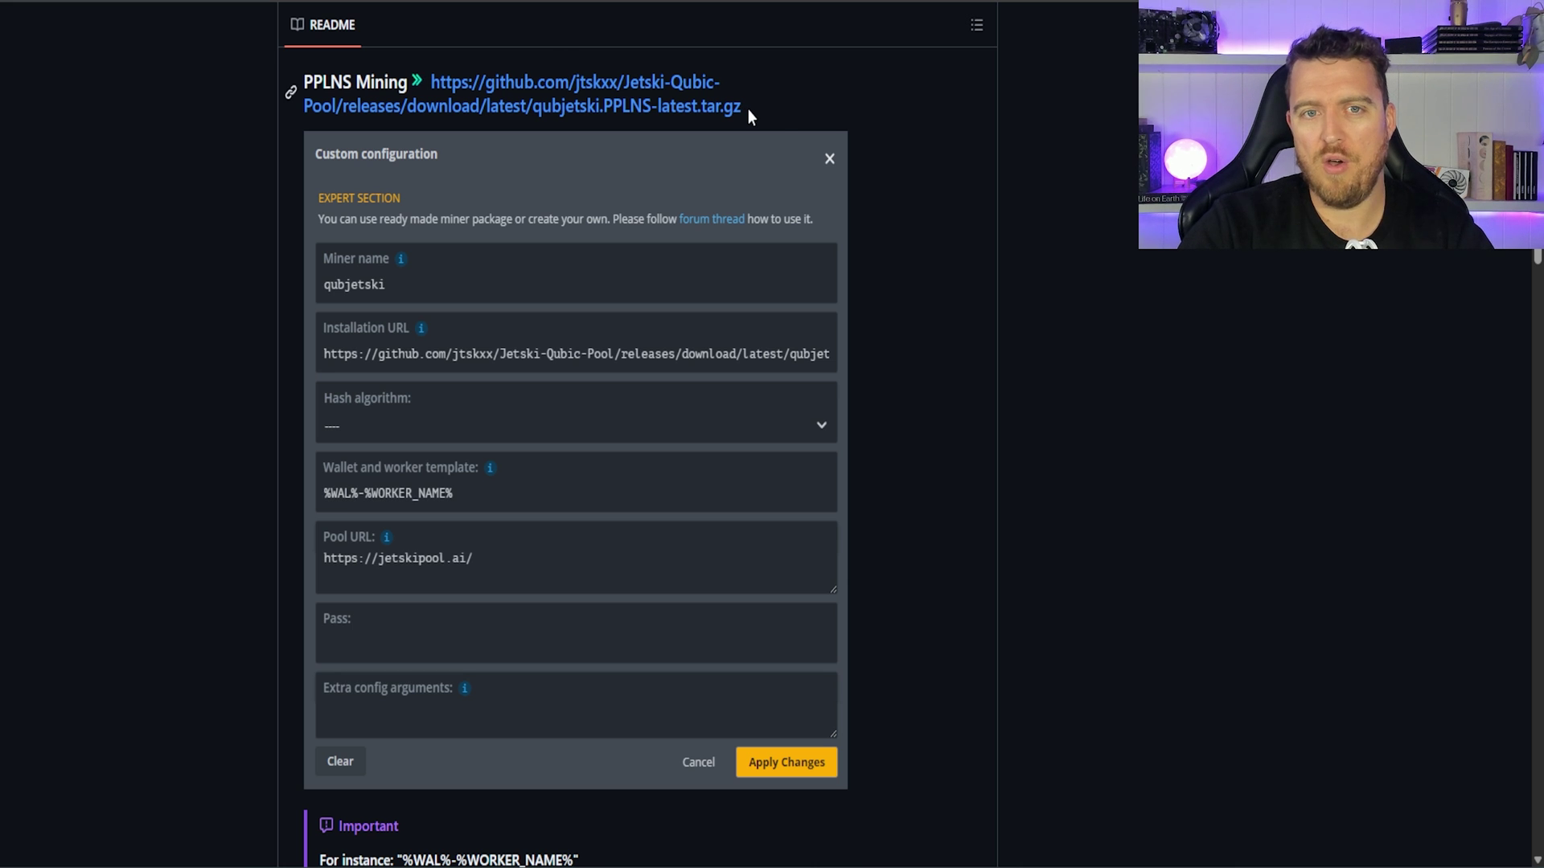
{"action": "scroll", "coordinate": [632, 201], "scroll_direction": "up", "scroll_amount": 1}
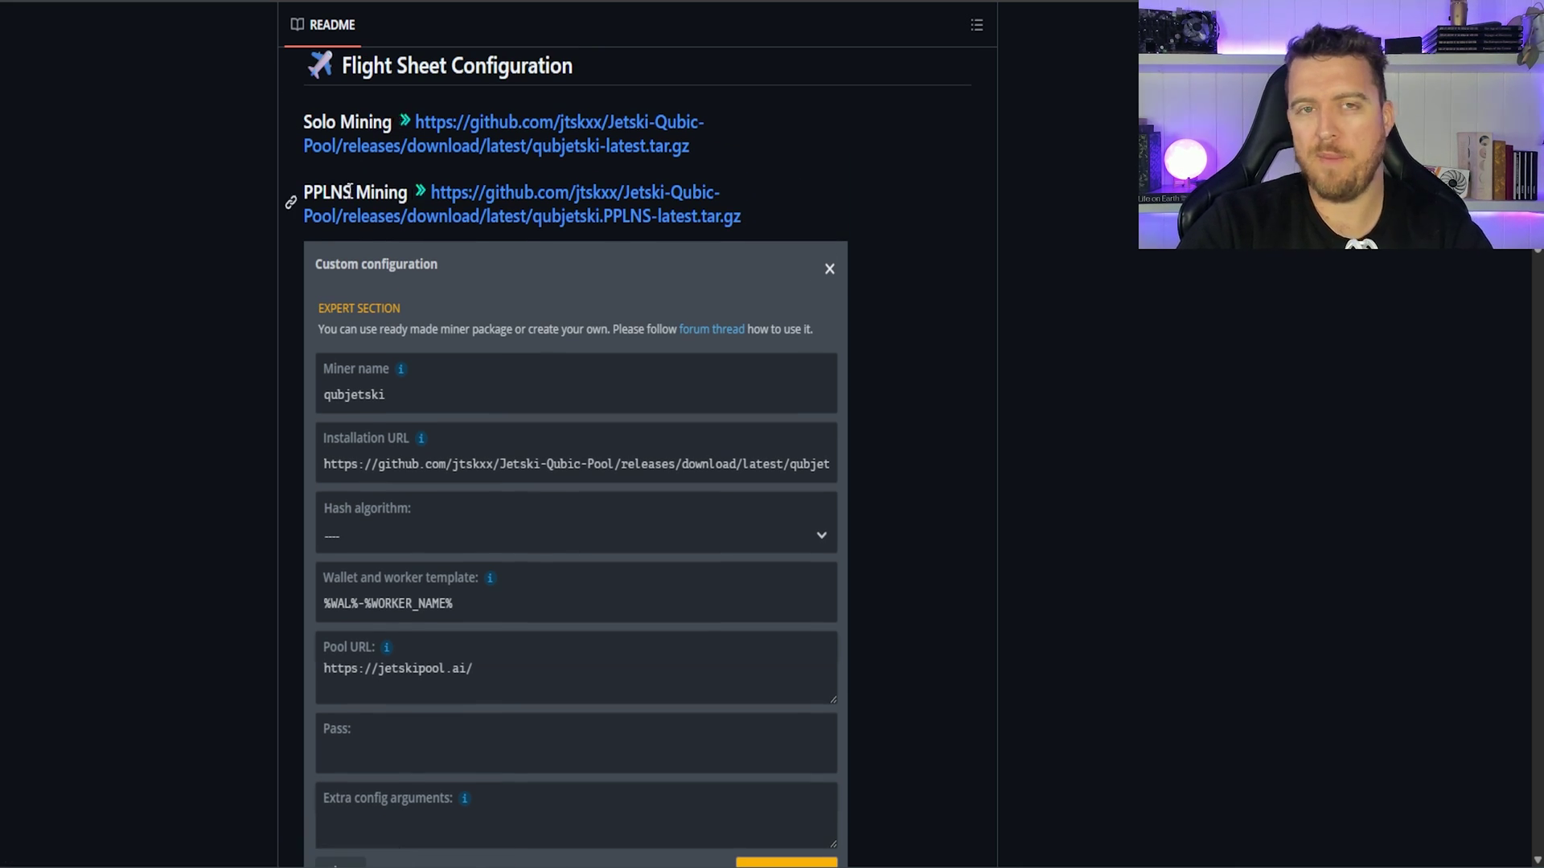
{"action": "left_click_drag", "start_coordinate": [727, 216], "coordinate": [442, 196]}
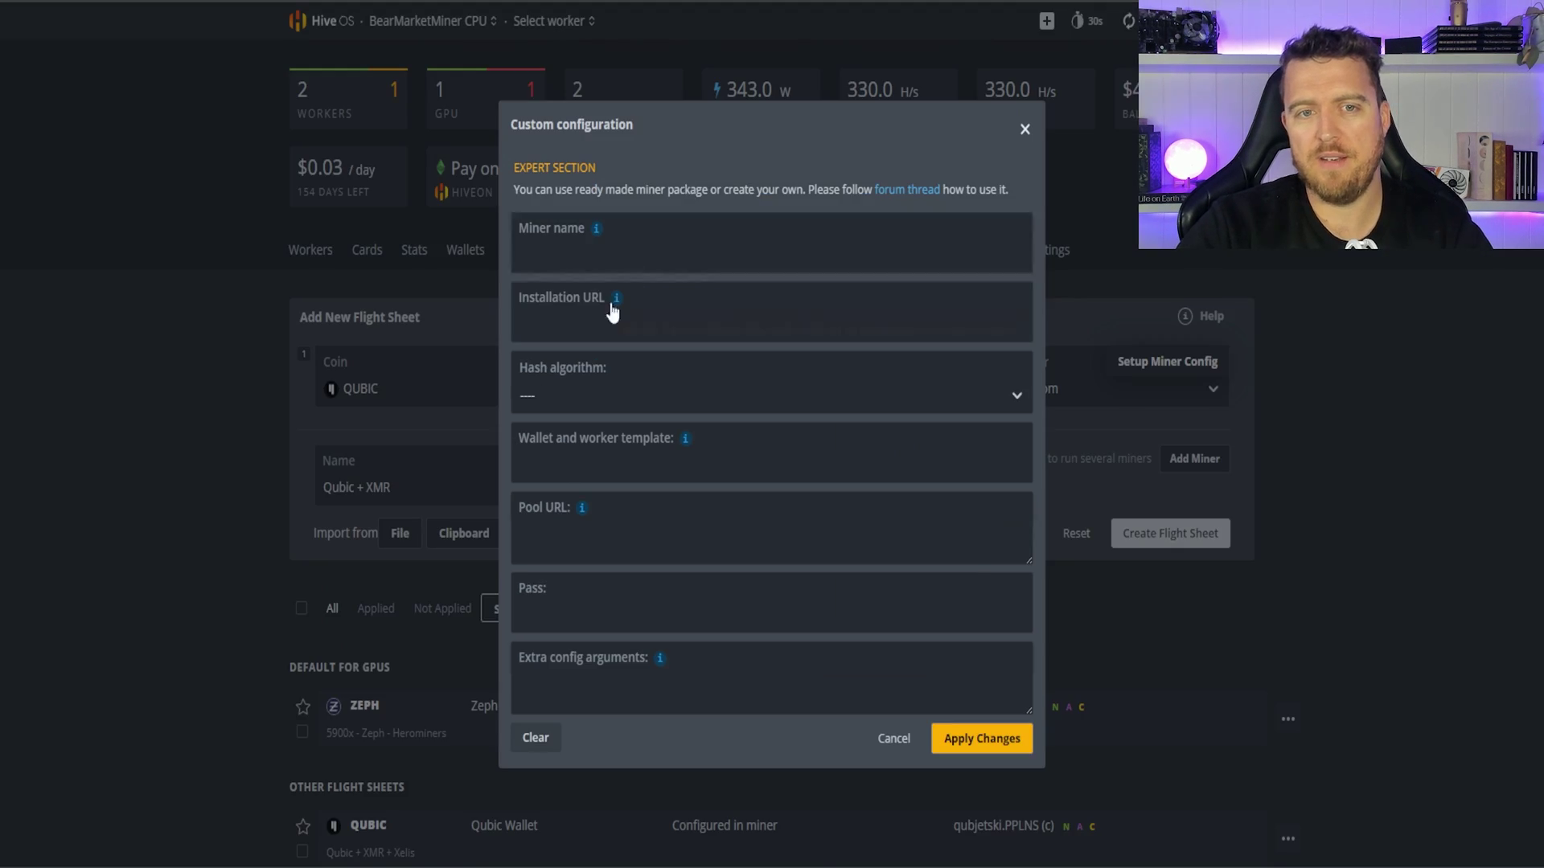
{"action": "left_click", "coordinate": [602, 323]}
{"action": "key", "text": "ctrl+v"}
{"action": "left_click", "coordinate": [564, 245]}
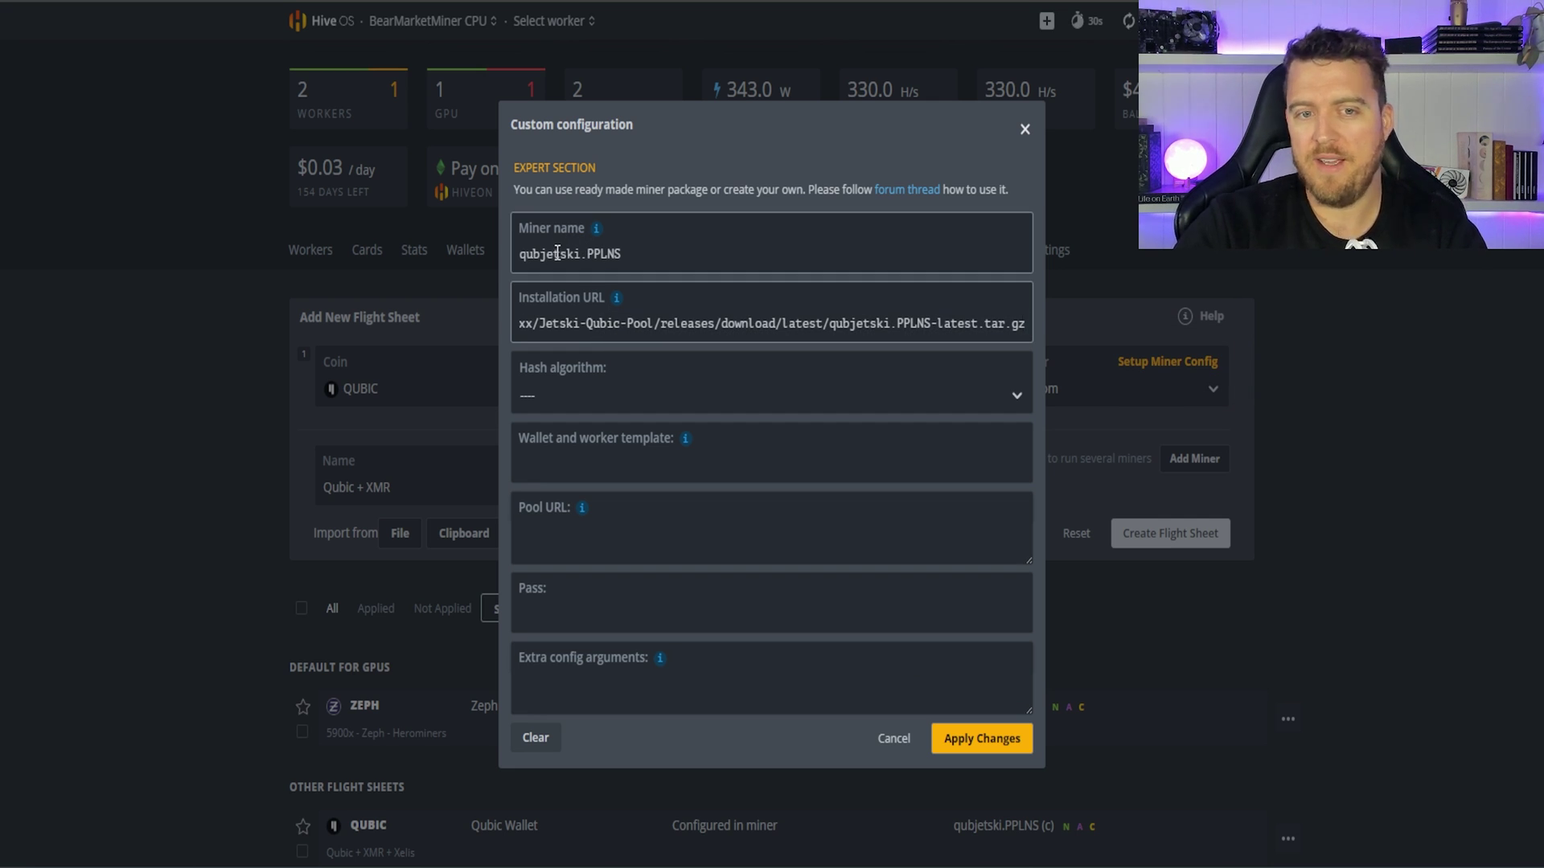
Step: Set the wallet and worker template to %WAL%-%WORKER_NAME%
{"action": "mouse_move", "coordinate": [683, 441]}
{"action": "left_click", "coordinate": [735, 509]}
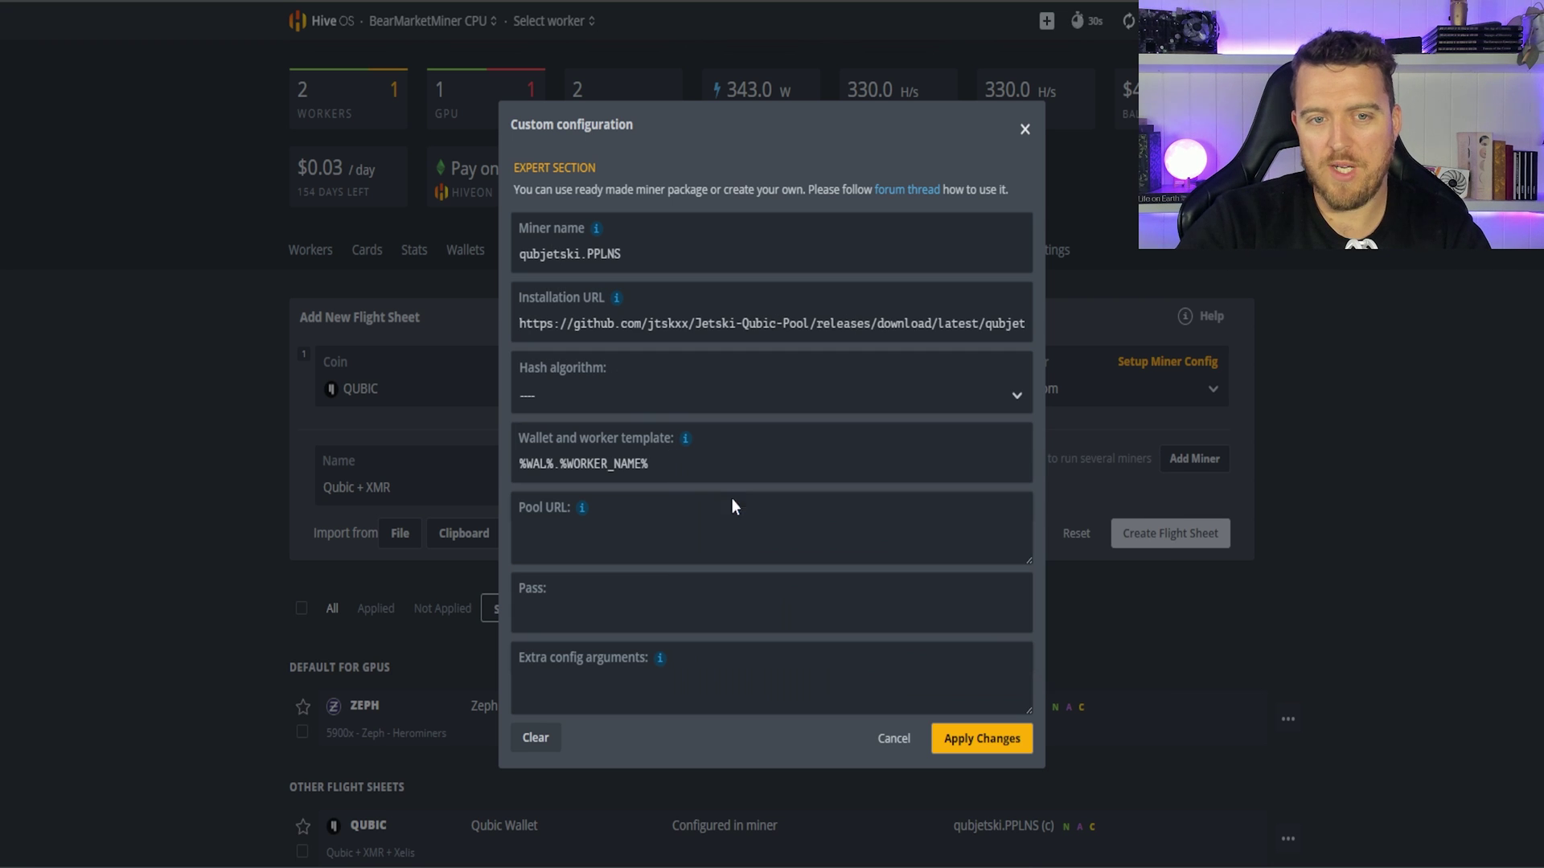
{"action": "key", "text": "BackSpace"}
{"action": "type", "text": "-"}
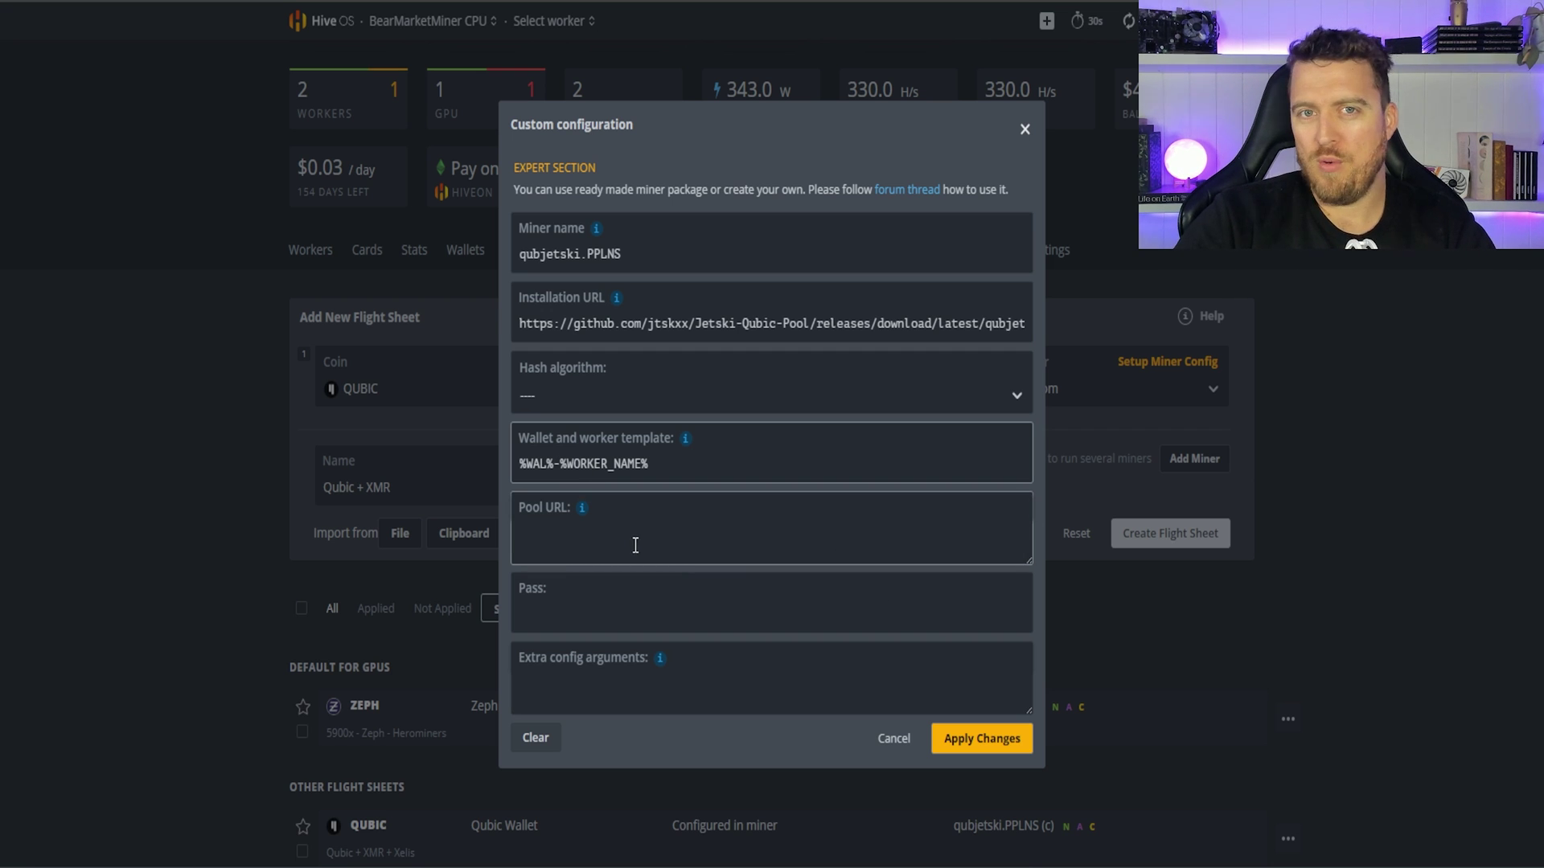
Step: Apply the miner config and copy the jetskipool.ai pool URL from the Qubic+XMR CPU + GPU sheet
{"action": "left_click", "coordinate": [982, 739]}
{"action": "scroll", "coordinate": [1327, 667], "scroll_direction": "down", "scroll_amount": 4}
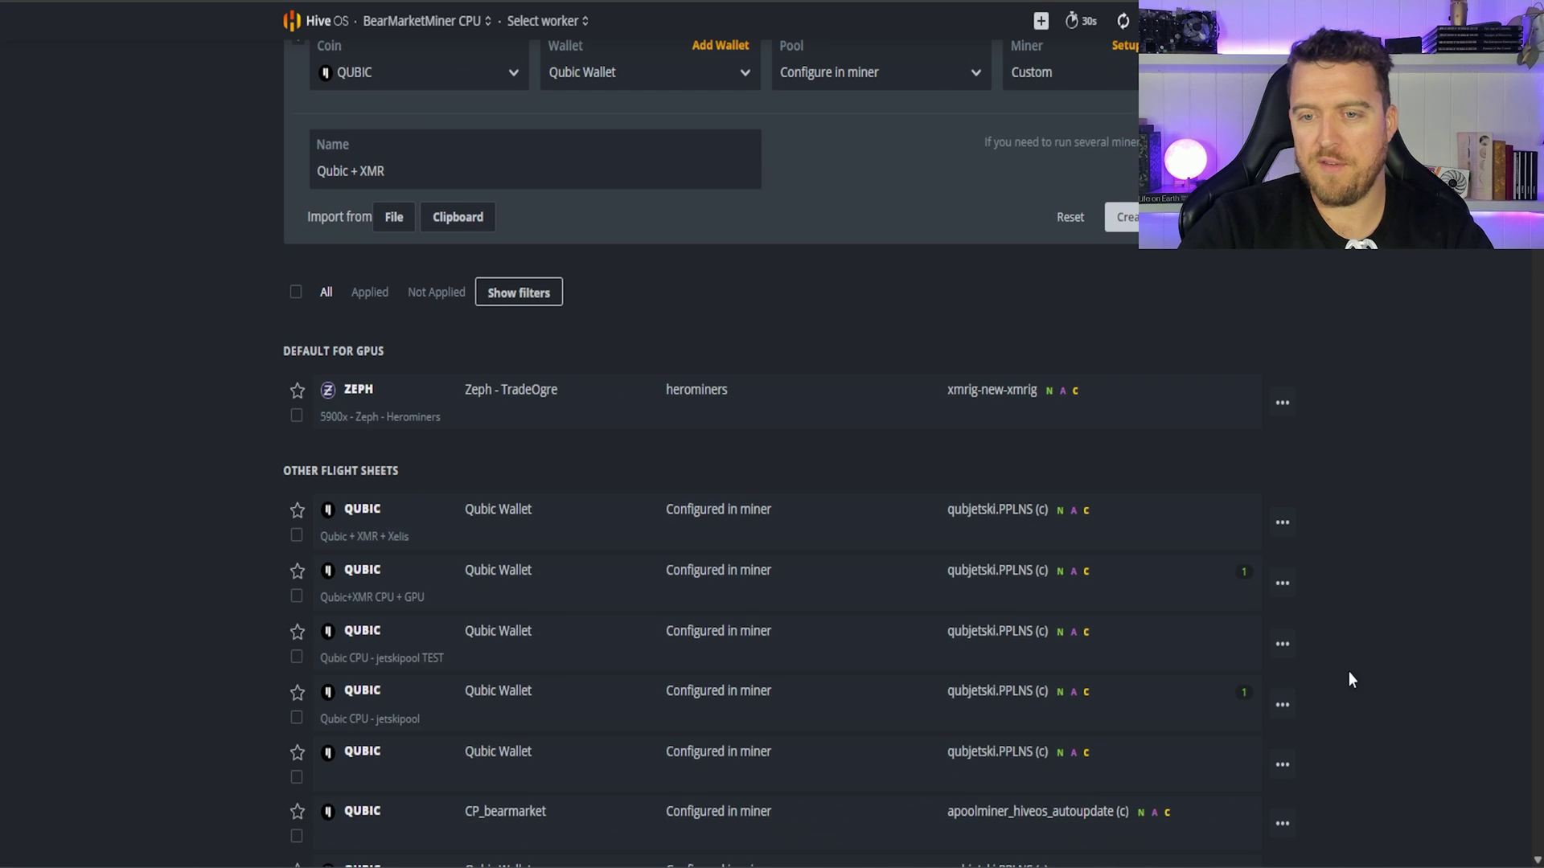
{"action": "left_click", "coordinate": [1176, 618]}
{"action": "scroll", "coordinate": [1170, 623], "scroll_direction": "down", "scroll_amount": 4}
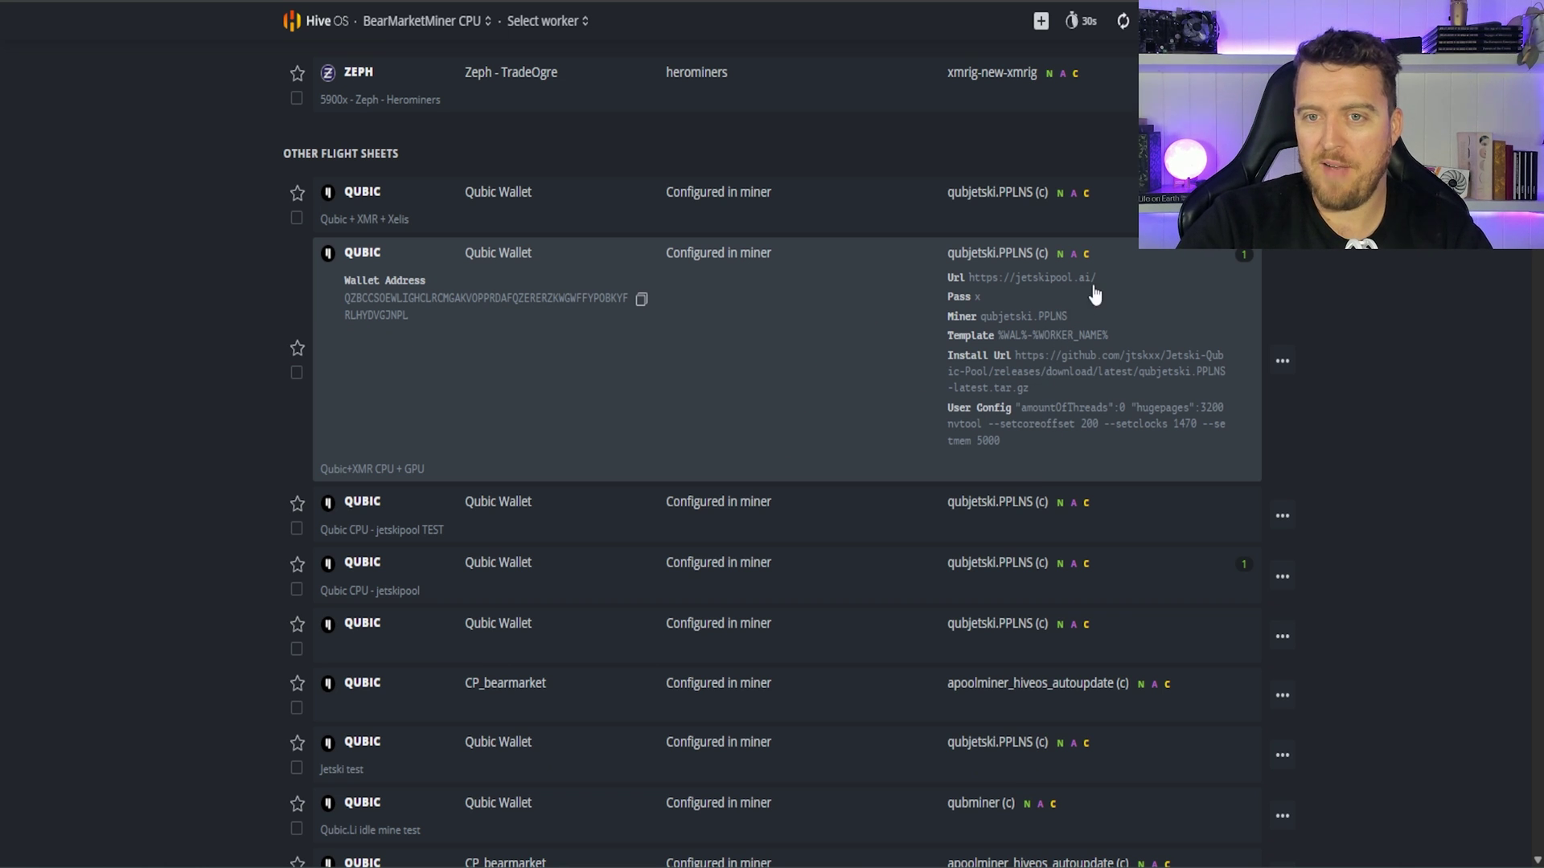
{"action": "left_click_drag", "start_coordinate": [1098, 280], "coordinate": [971, 294]}
{"action": "key", "text": "ctrl+c"}
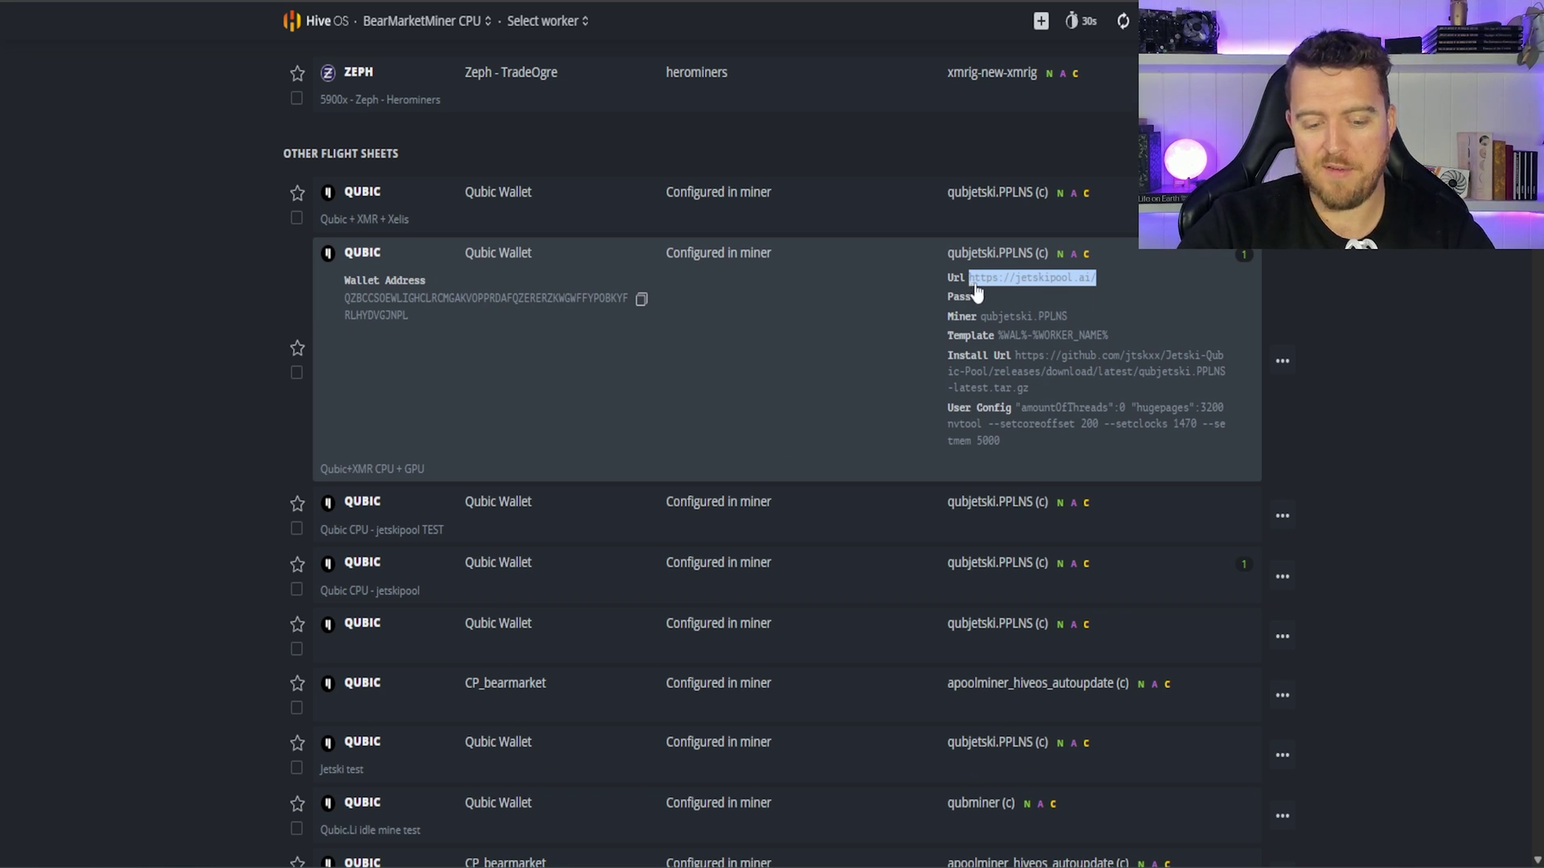
{"action": "scroll", "coordinate": [1216, 493], "scroll_direction": "up", "scroll_amount": 8}
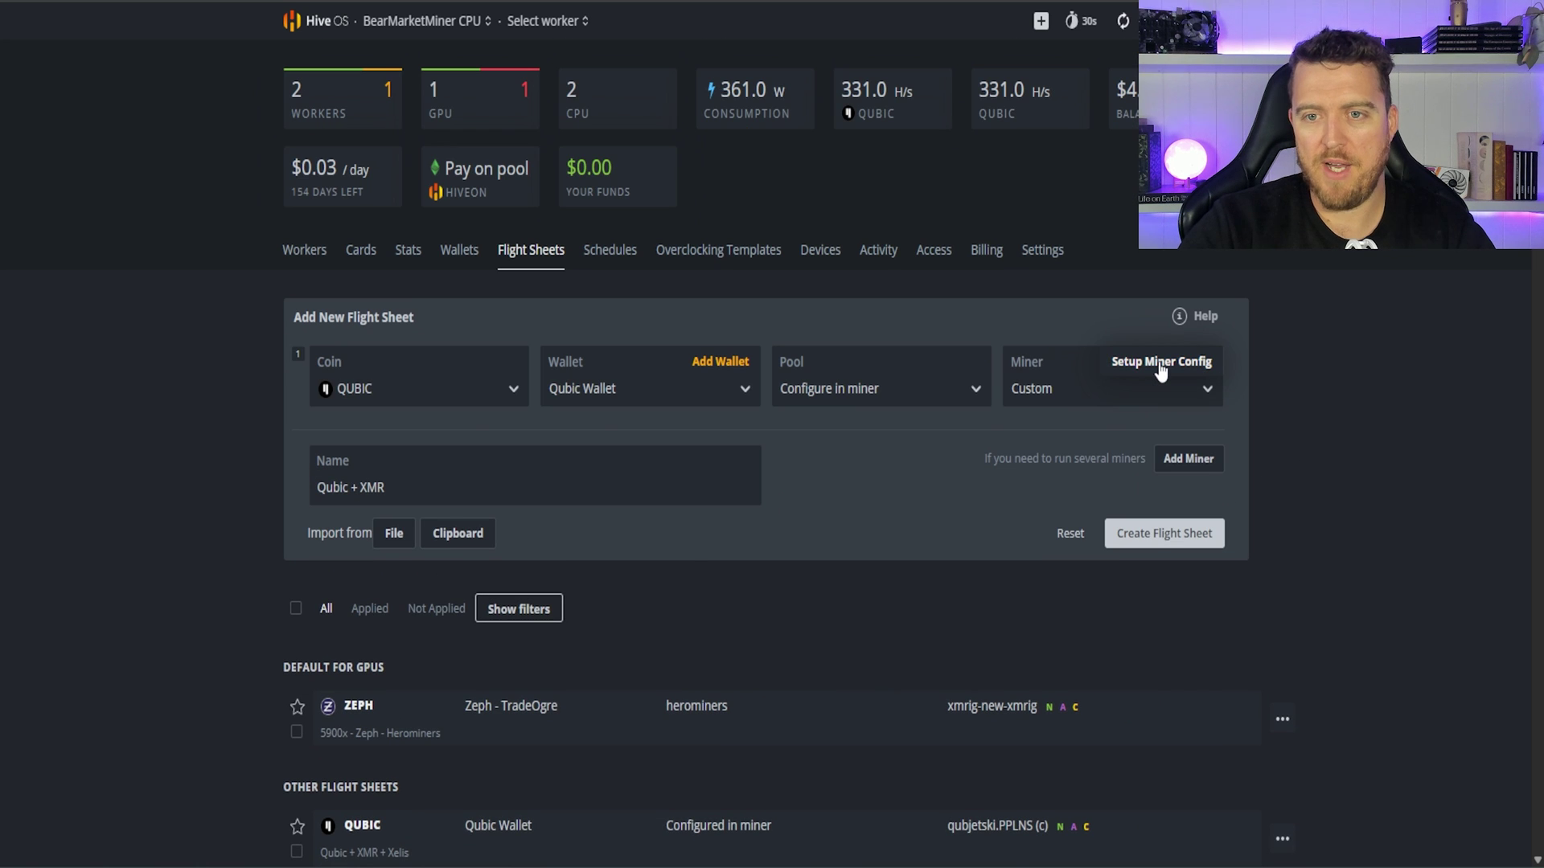
{"action": "left_click", "coordinate": [1160, 366]}
{"action": "left_click", "coordinate": [563, 537]}
{"action": "key", "text": "ctrl+v"}
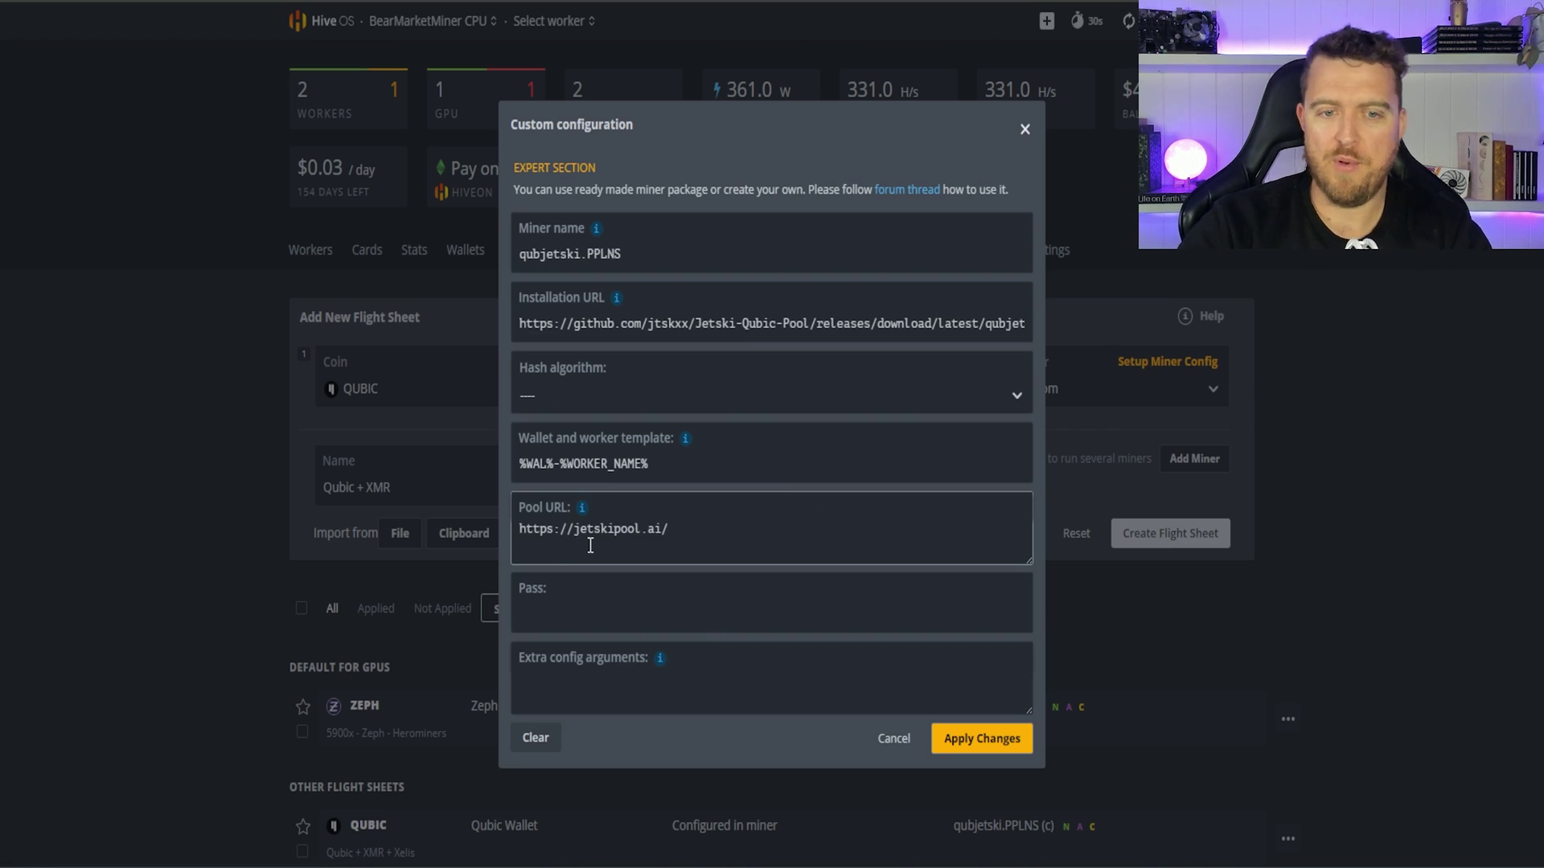
{"action": "left_click", "coordinate": [987, 746]}
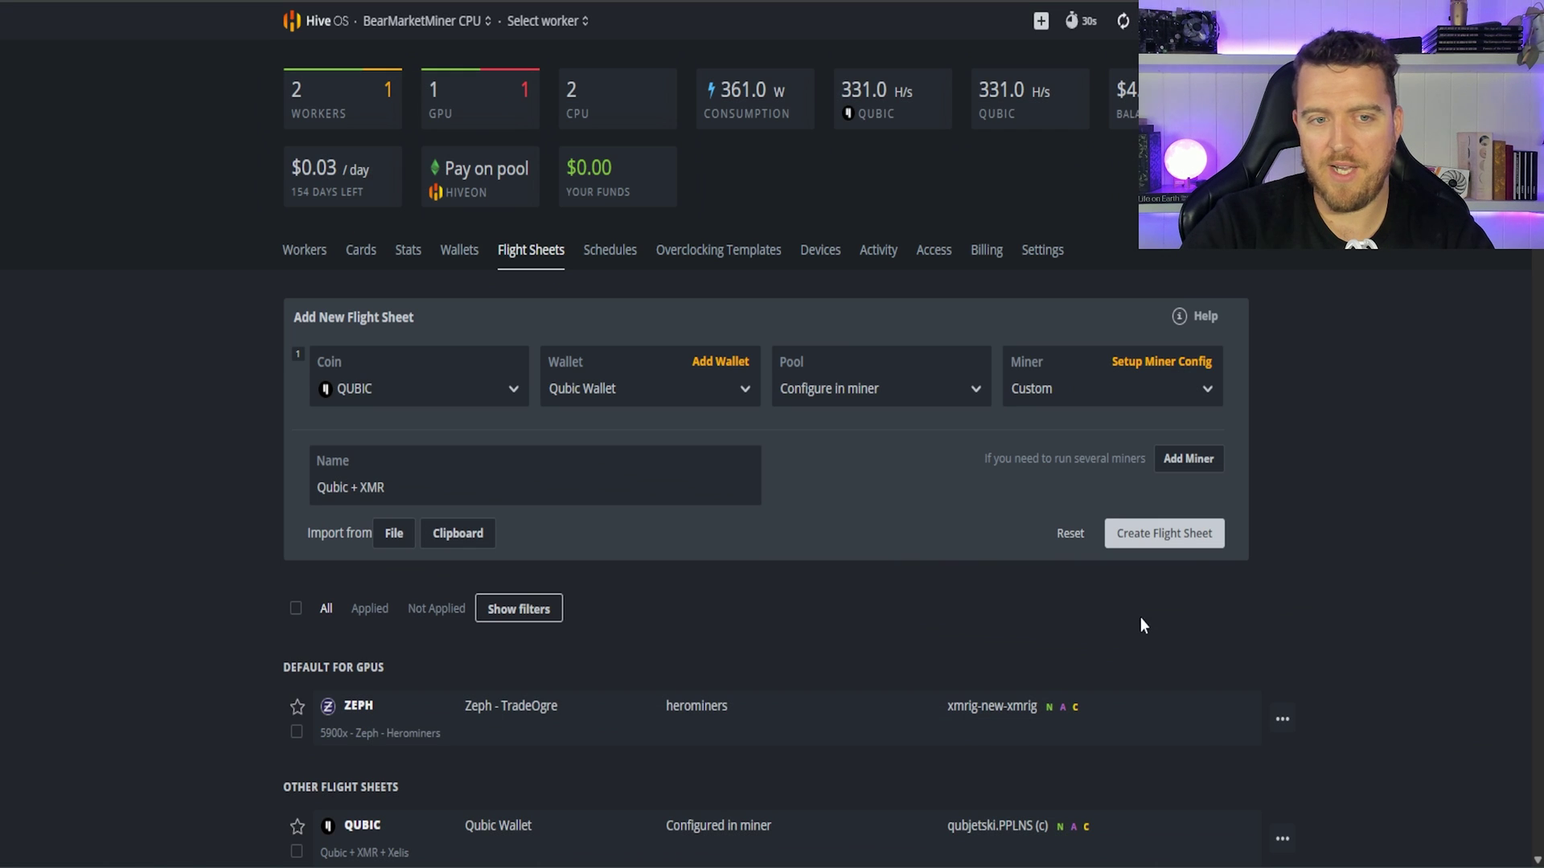
{"action": "left_click", "coordinate": [1174, 547]}
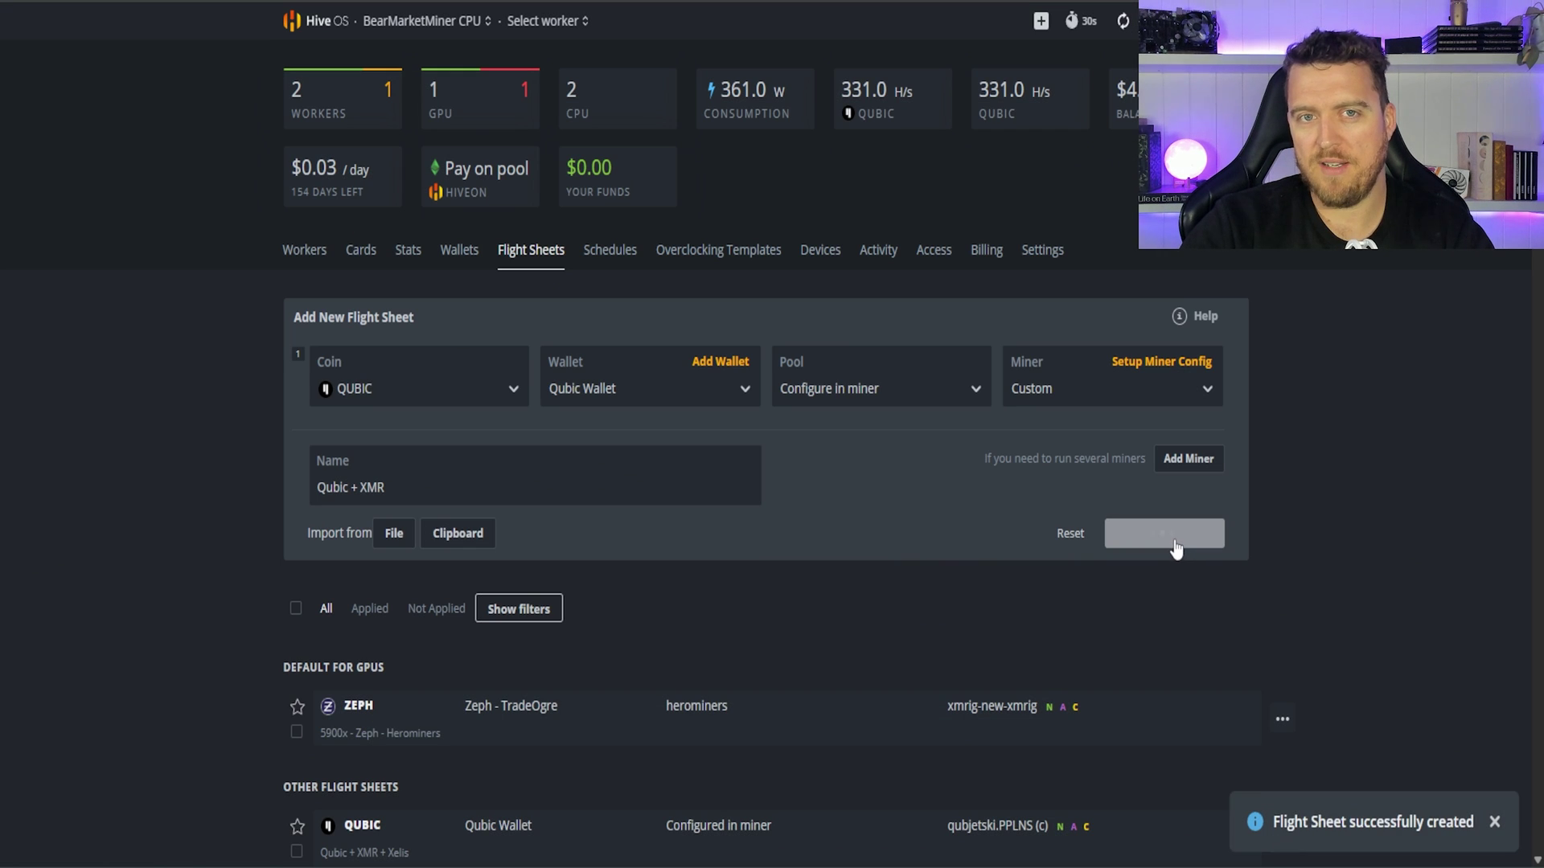
{"action": "scroll", "coordinate": [1174, 549], "scroll_direction": "down", "scroll_amount": 9}
{"action": "scroll", "coordinate": [1377, 663], "scroll_direction": "up", "scroll_amount": 4}
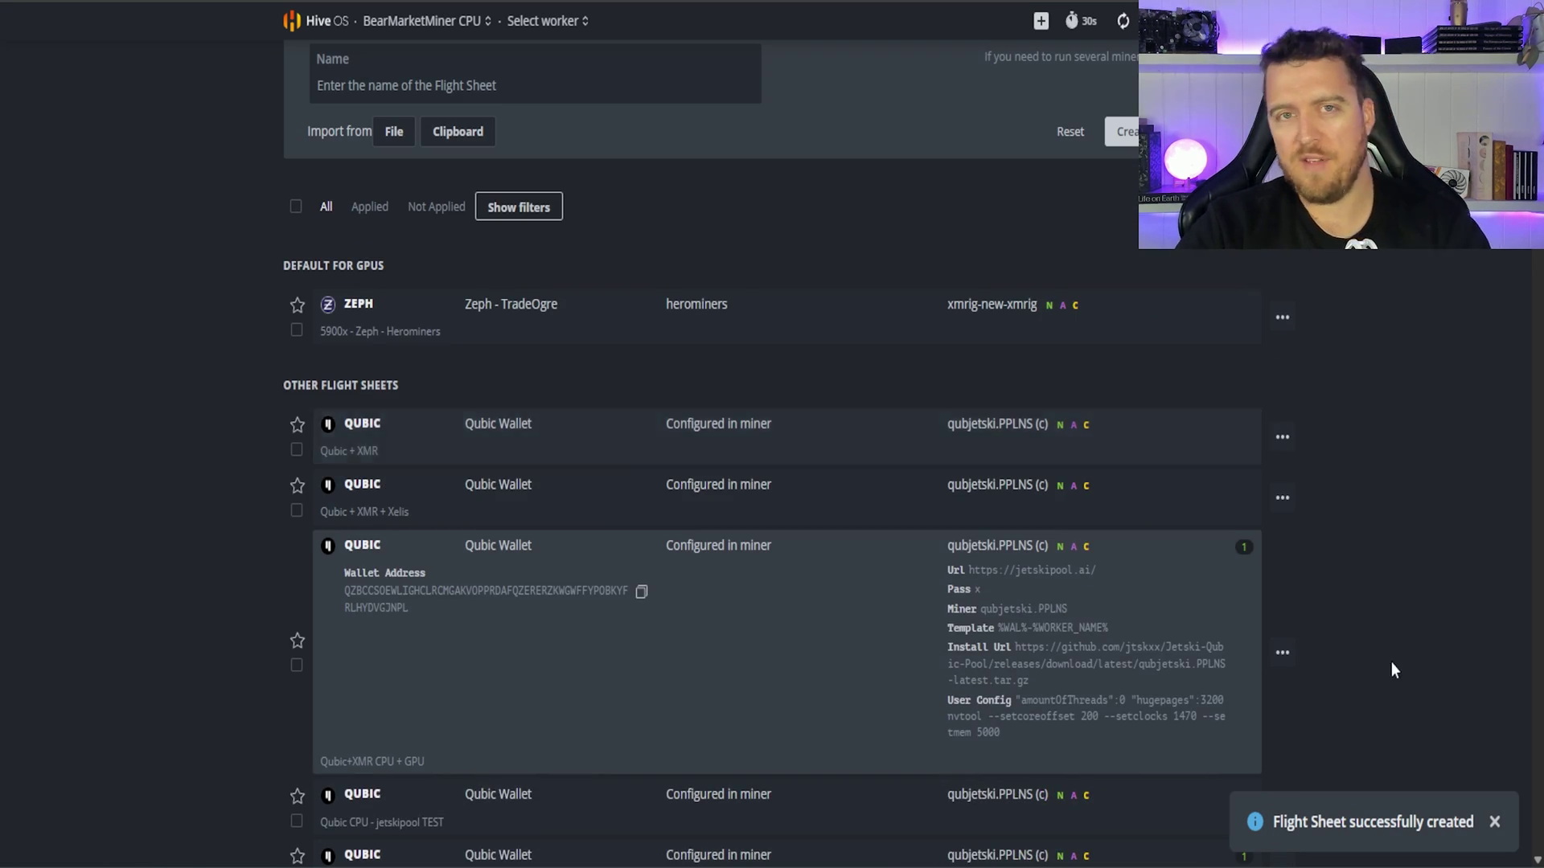
Step: Put the Qubic + XMR flight sheet in edit mode and scroll the GitHub README to Extra Config Arguments
{"action": "left_click", "coordinate": [1282, 436]}
{"action": "left_click", "coordinate": [1251, 473]}
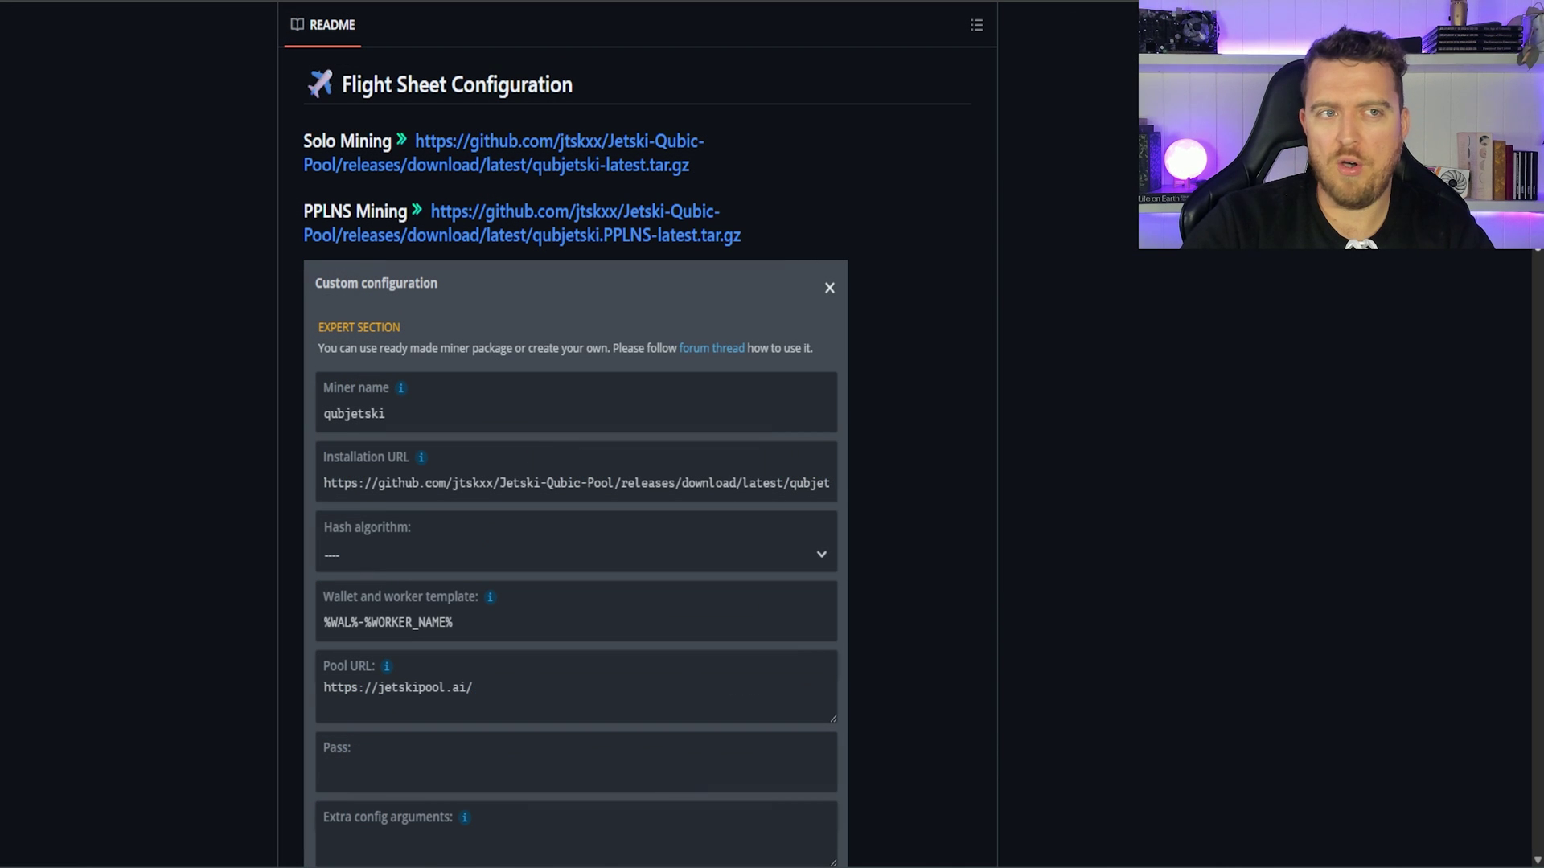
{"action": "scroll", "coordinate": [1532, 291], "scroll_direction": "down", "scroll_amount": 10}
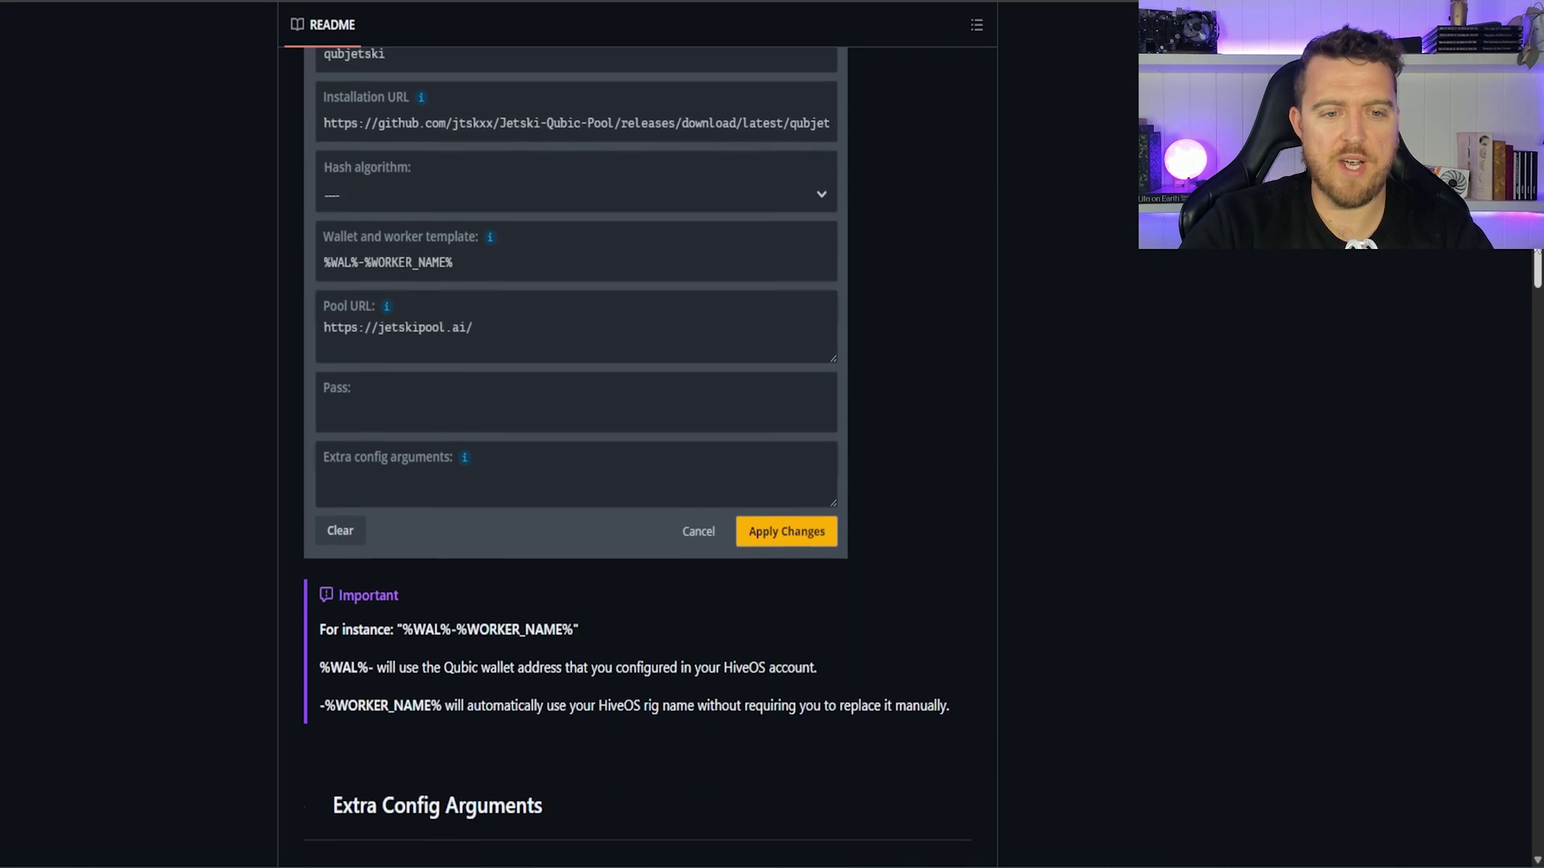
{"action": "scroll", "coordinate": [1532, 293], "scroll_direction": "down", "scroll_amount": 4}
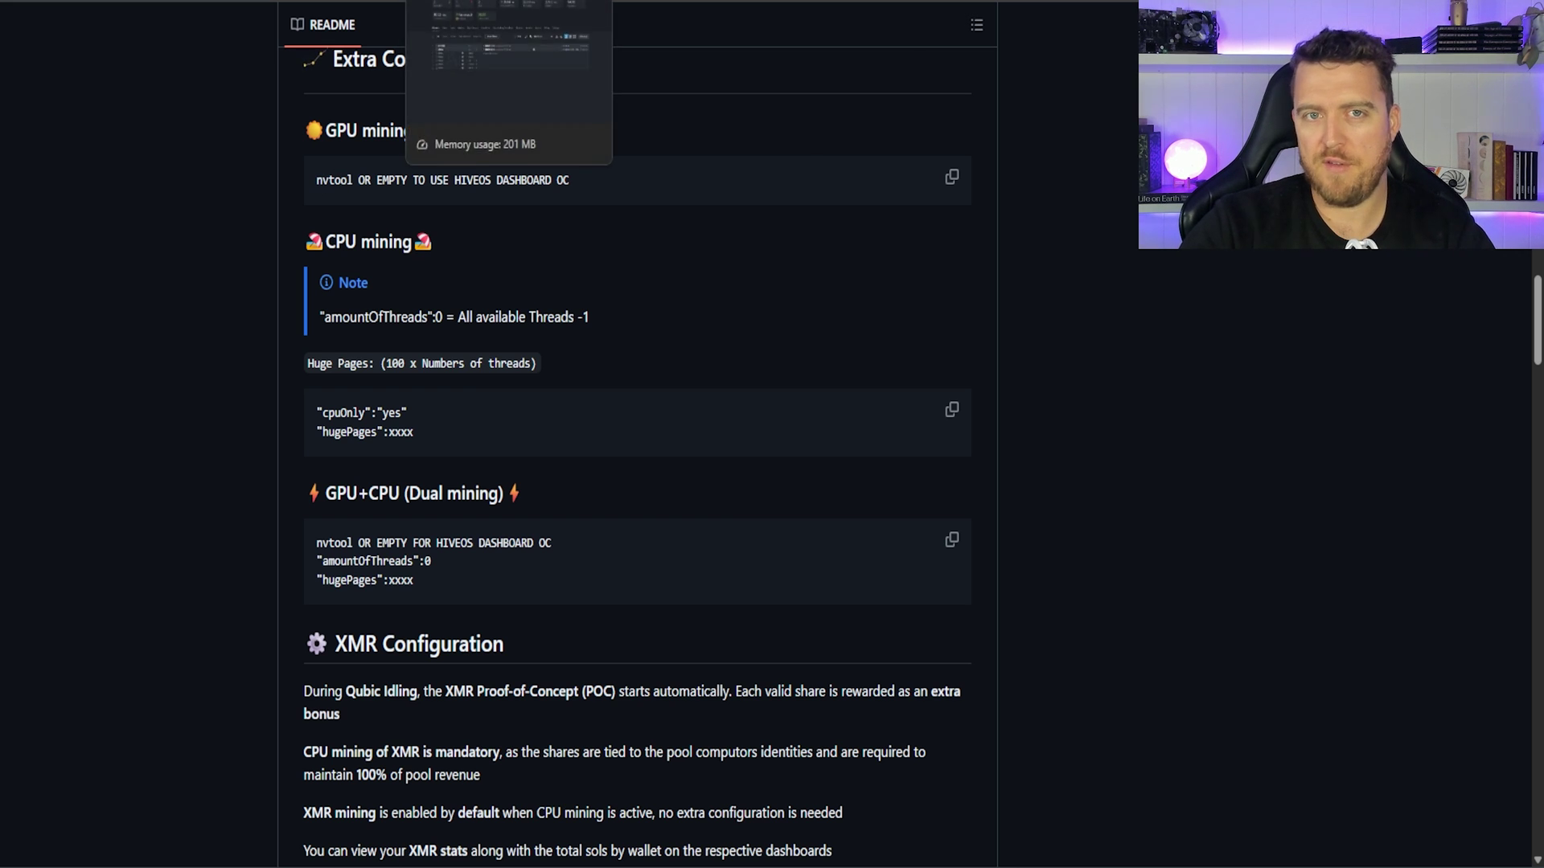
Step: In Hive OS, dismiss Setup Miner Config unchanged and show the Workers list with BD795M and 7950 x
{"action": "left_click", "coordinate": [700, 3]}
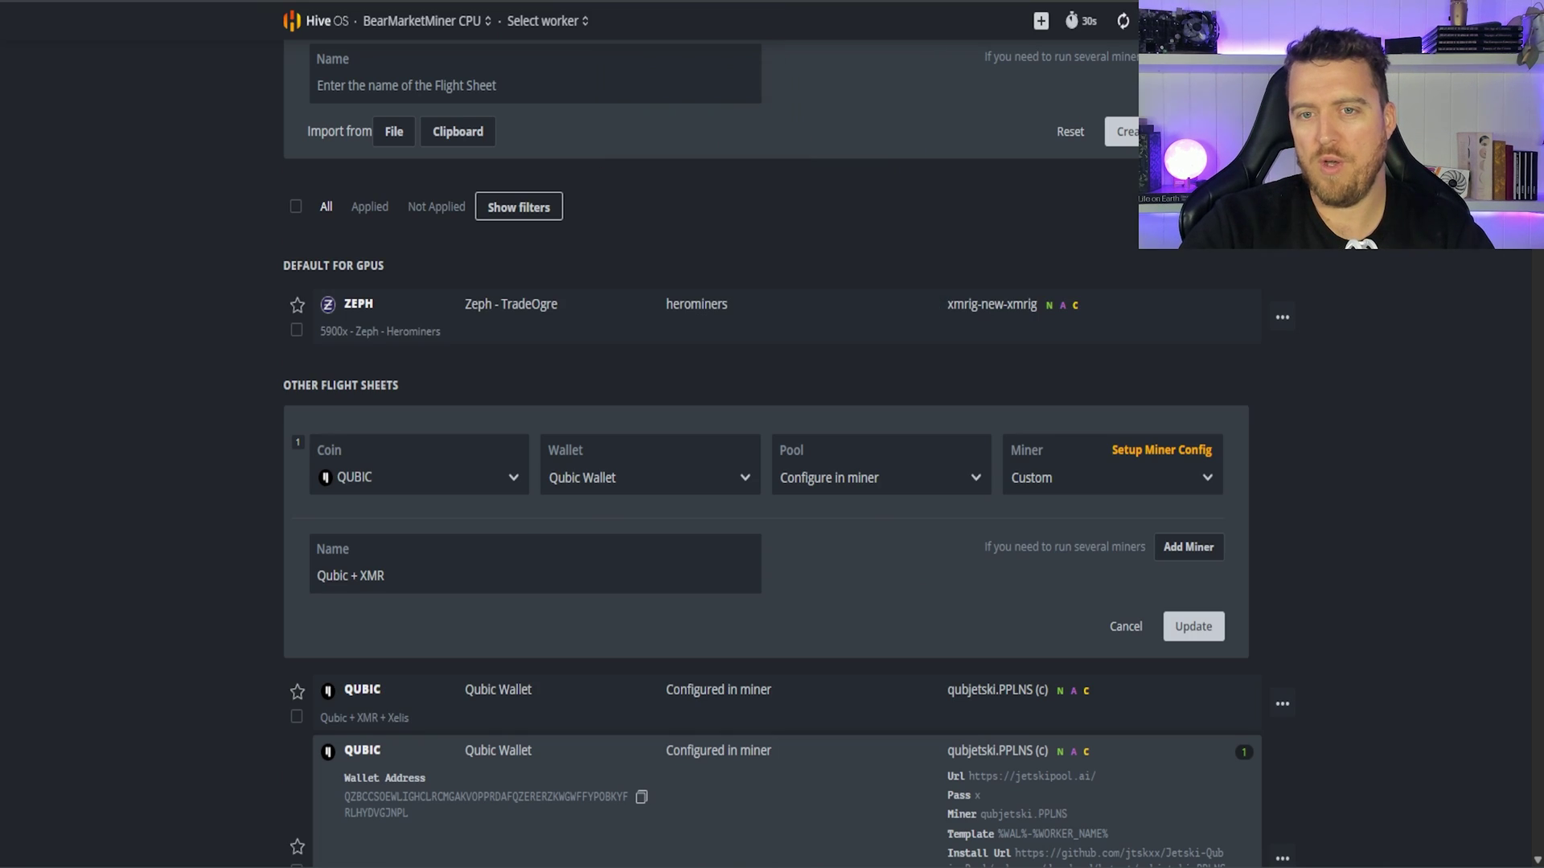
{"action": "left_click", "coordinate": [1156, 452]}
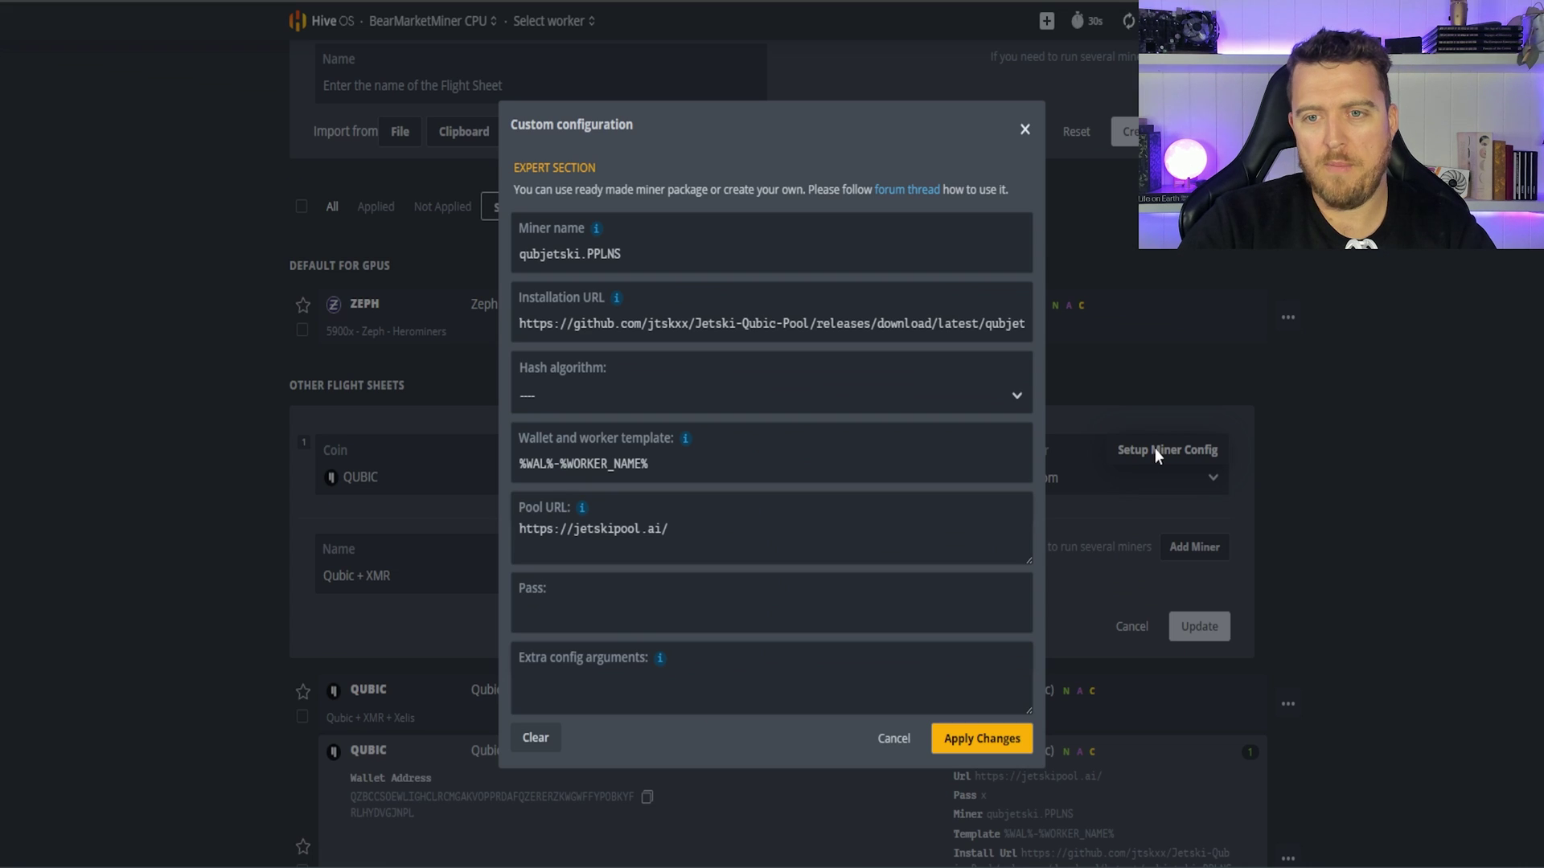
{"action": "left_click", "coordinate": [1024, 129]}
{"action": "left_click", "coordinate": [536, 4]}
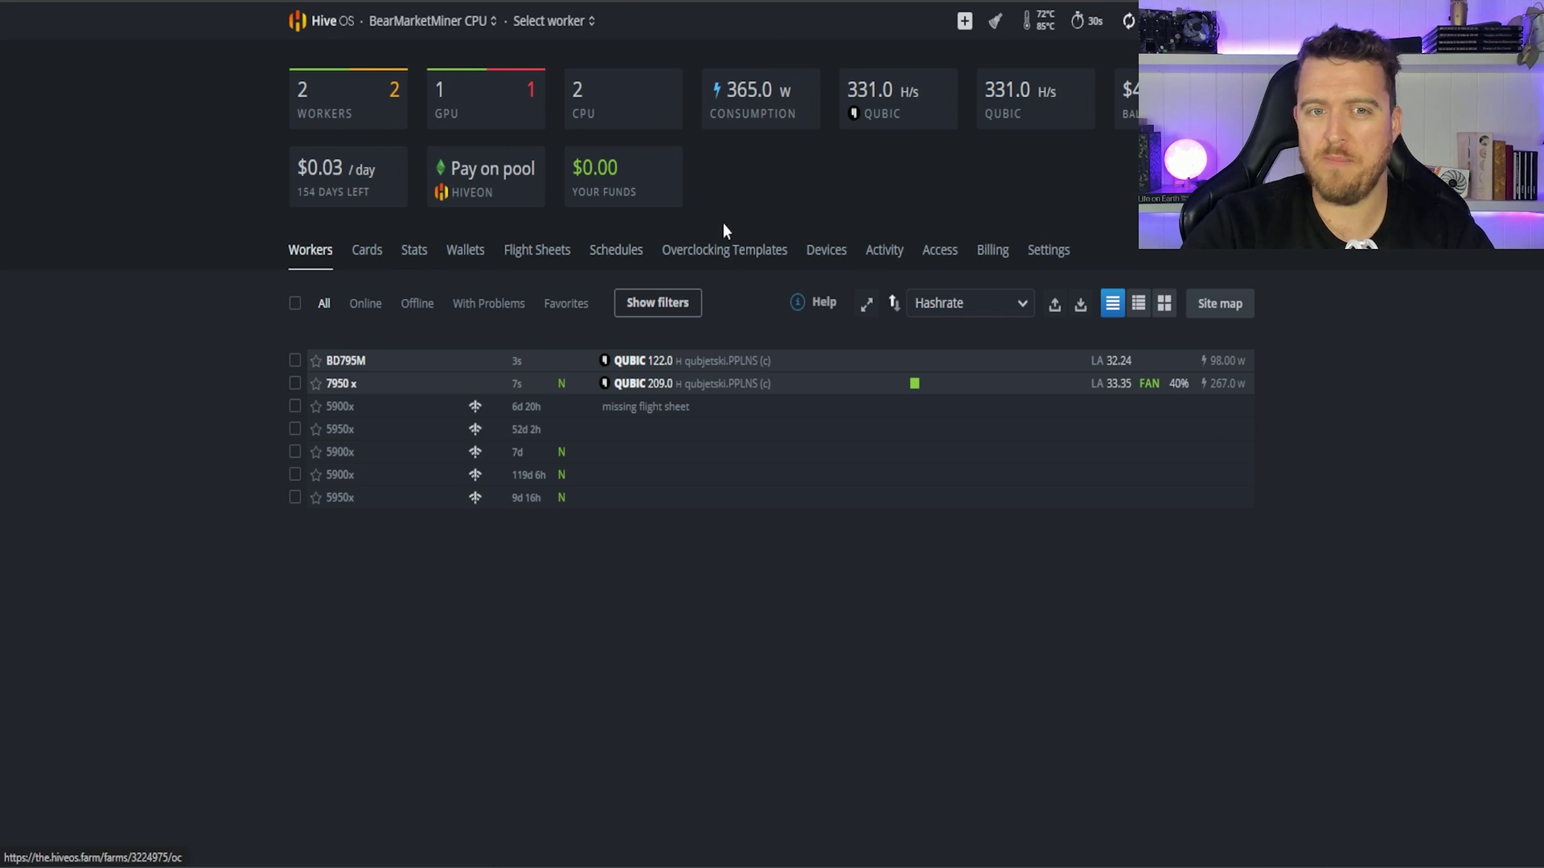
Step: Select BD795M's recent 'nvtool --setcoreoffset 200 --setclocks 1470 --setmem 5000' command in its command history
{"action": "left_click", "coordinate": [342, 364]}
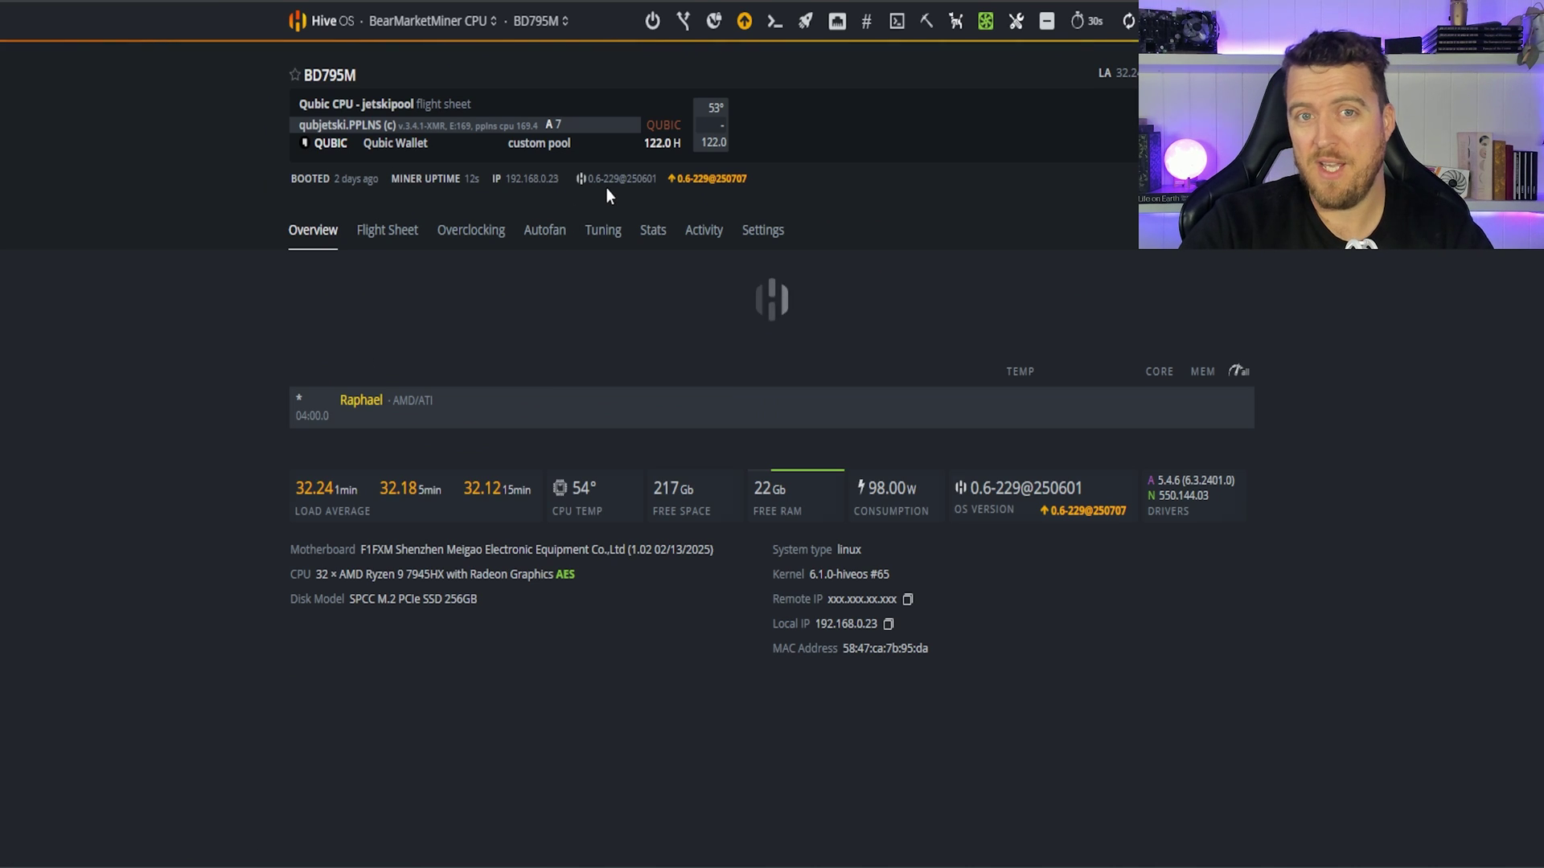
{"action": "left_click", "coordinate": [777, 37]}
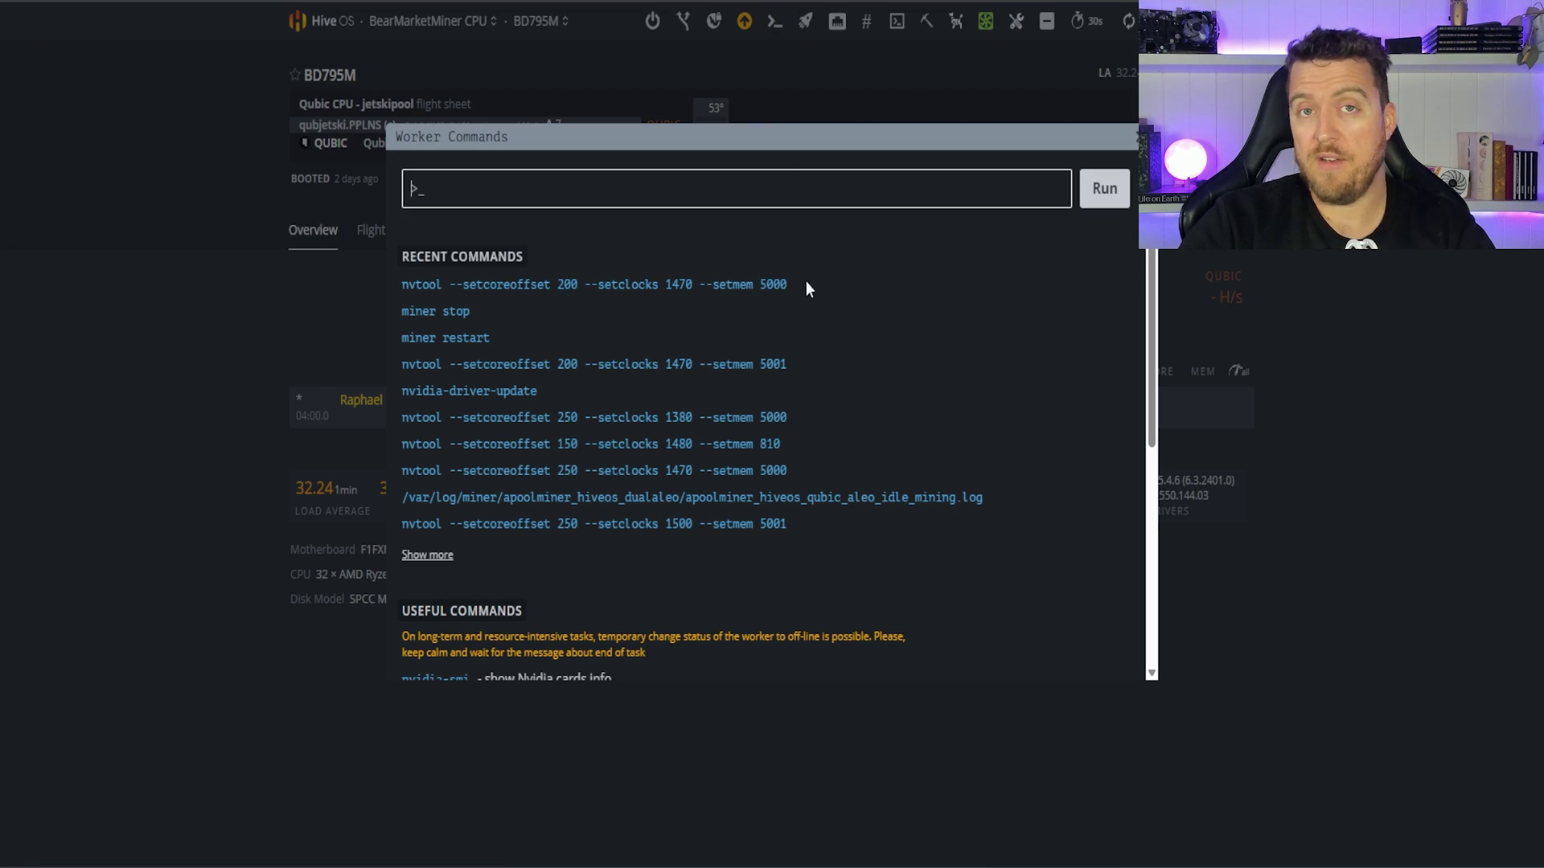
{"action": "left_click_drag", "start_coordinate": [806, 283], "coordinate": [401, 291]}
{"action": "key", "text": "ctrl+c"}
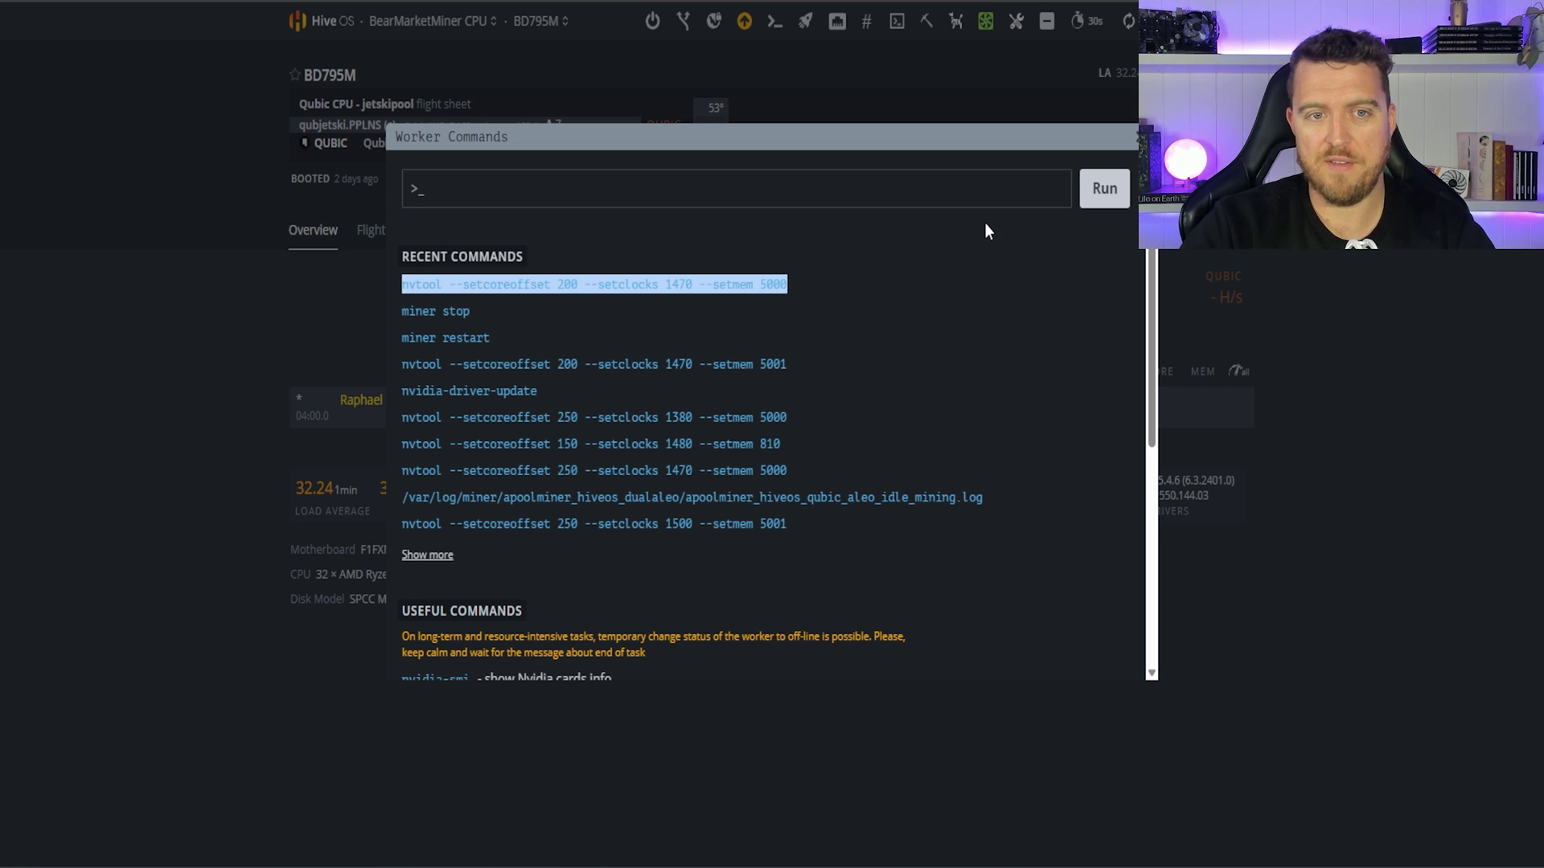
Step: Paste the nvtool --setcoreoffset 200 --setclocks 1470 --setmem 5000 line into the Qubic + XMR extra config arguments
{"action": "key", "text": "Escape"}
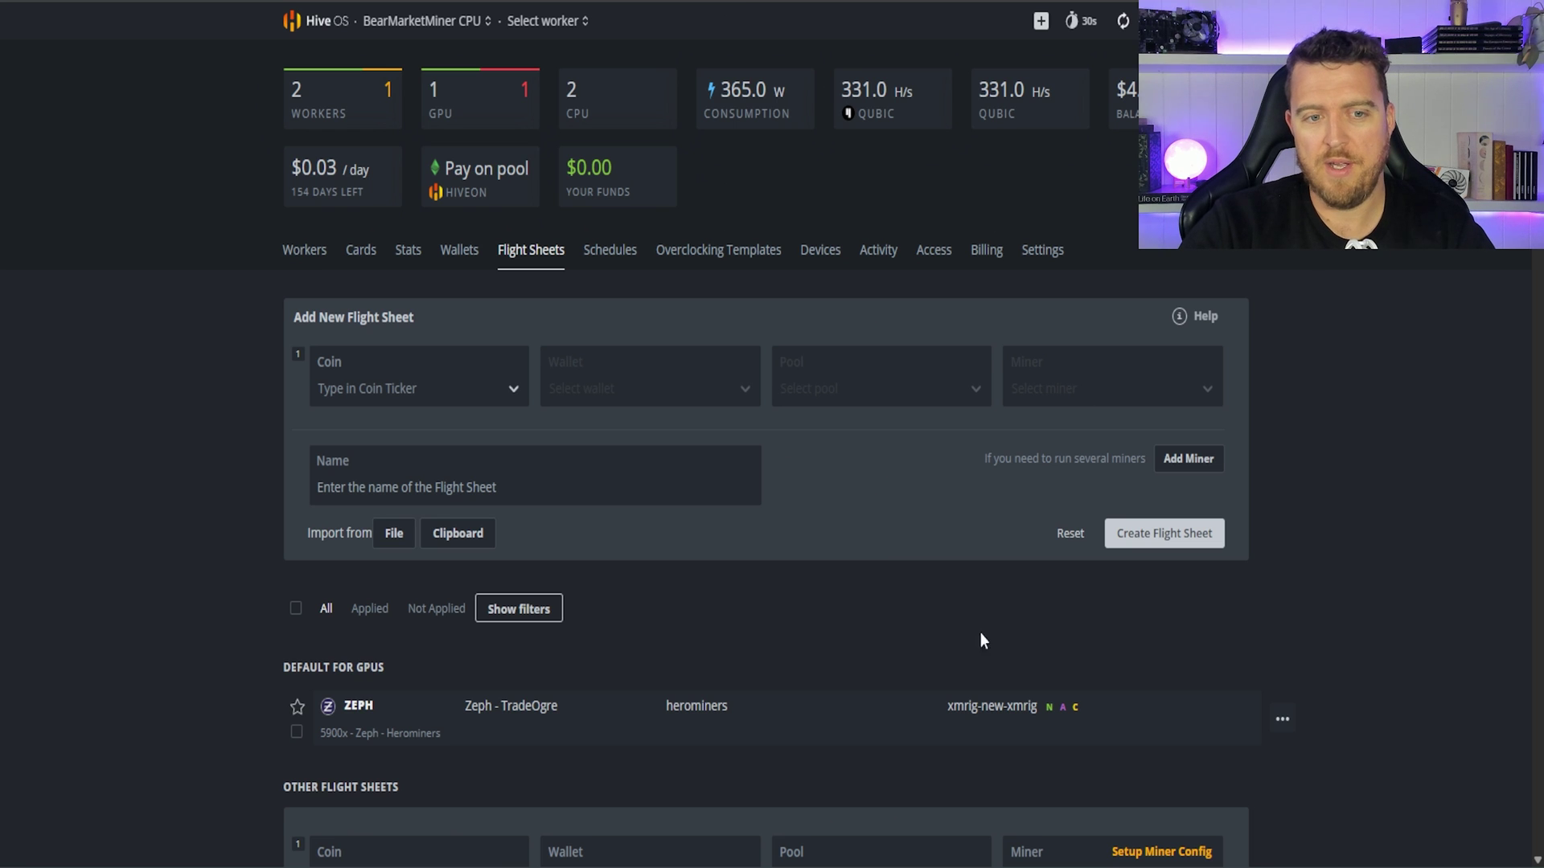
{"action": "scroll", "coordinate": [981, 641], "scroll_direction": "down", "scroll_amount": 4}
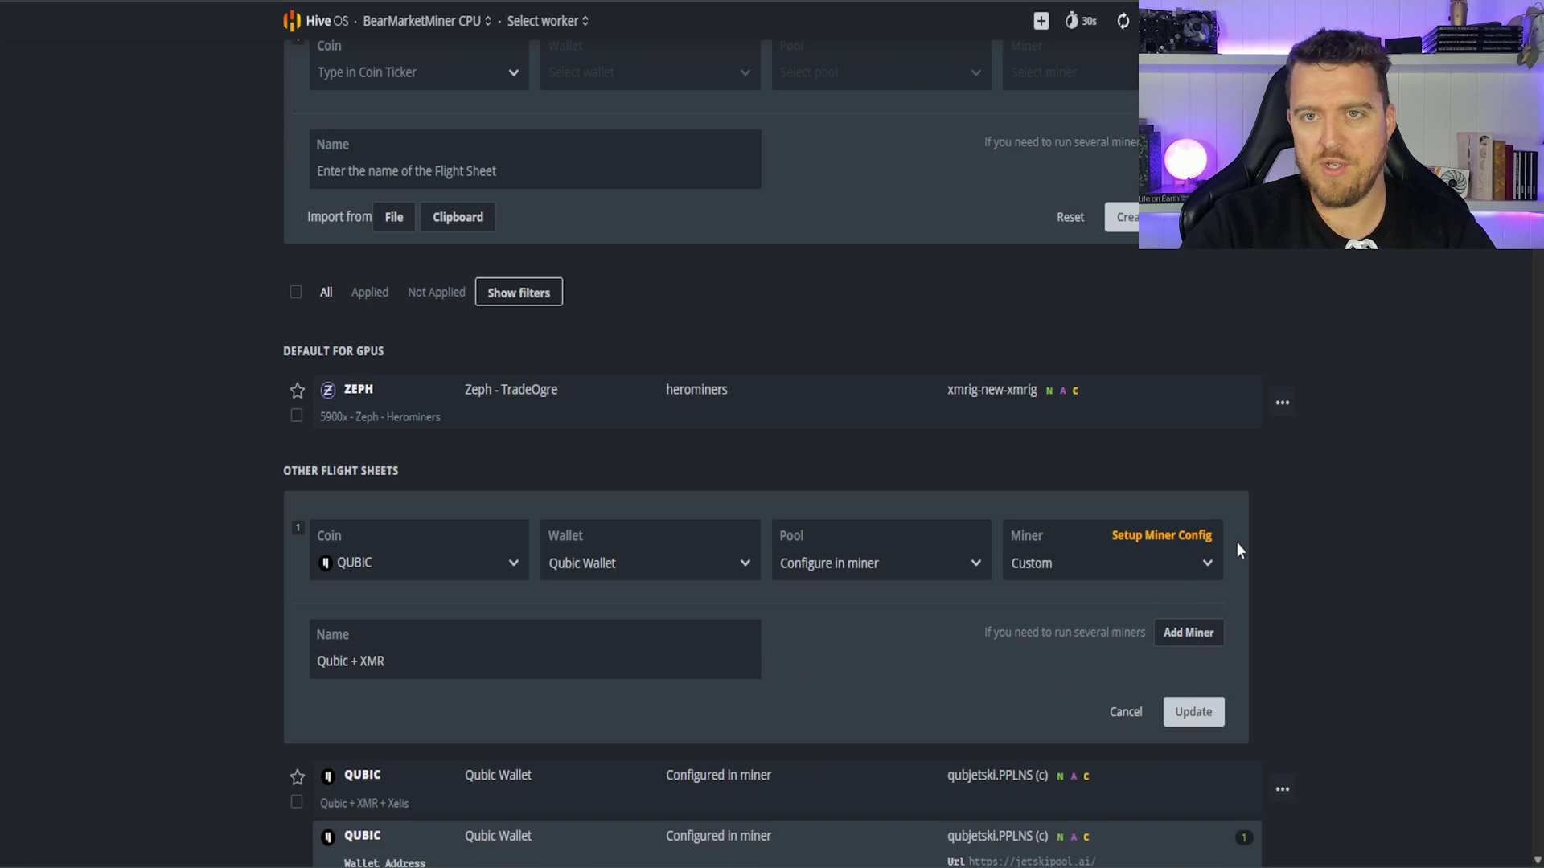
{"action": "left_click", "coordinate": [1181, 536]}
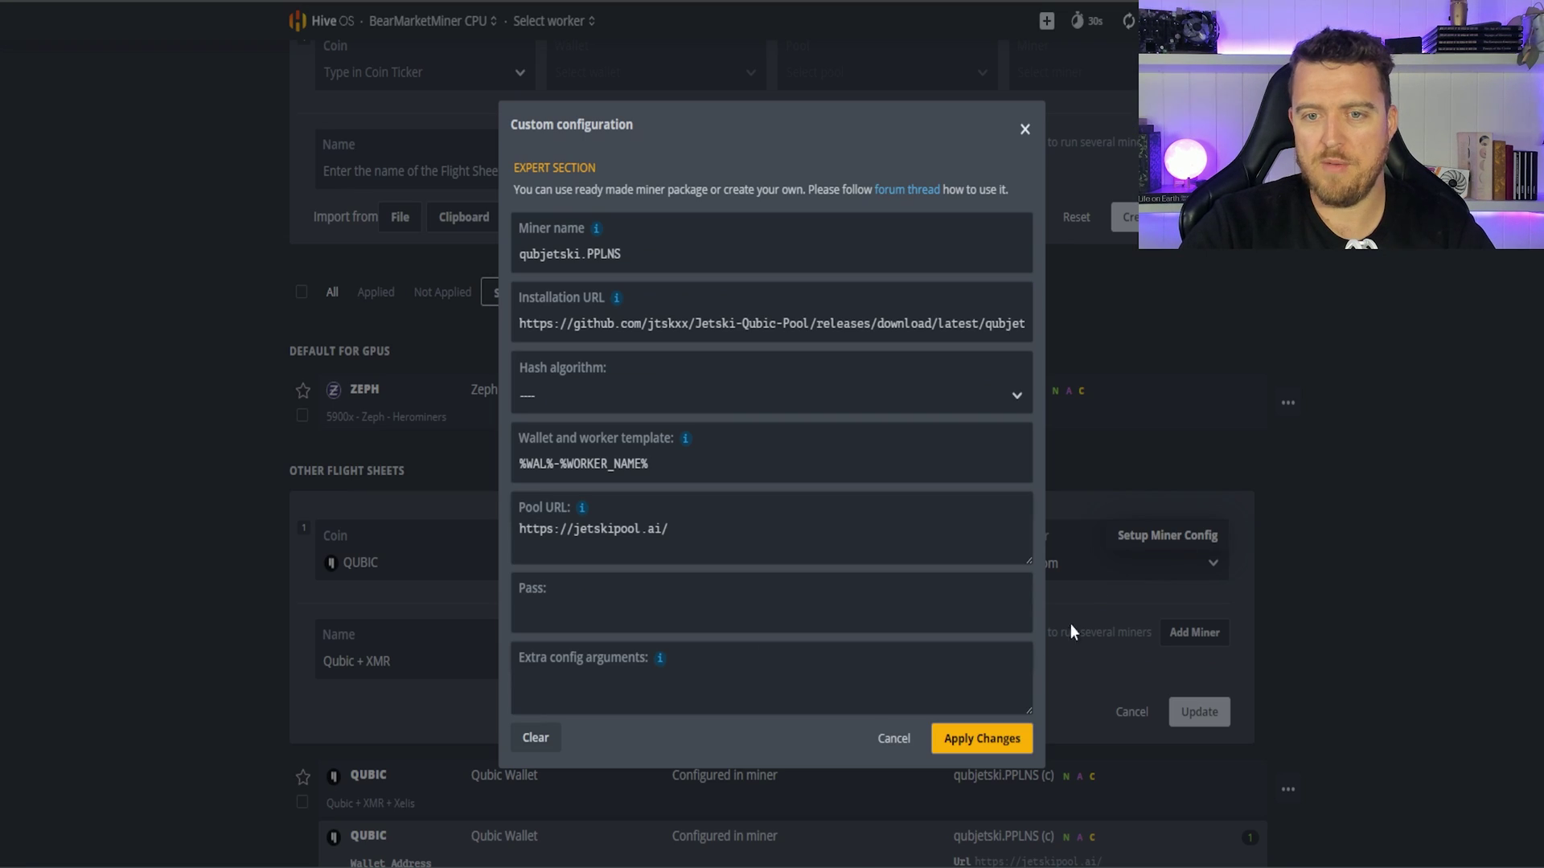
{"action": "left_click", "coordinate": [710, 687]}
{"action": "key", "text": "ctrl+v"}
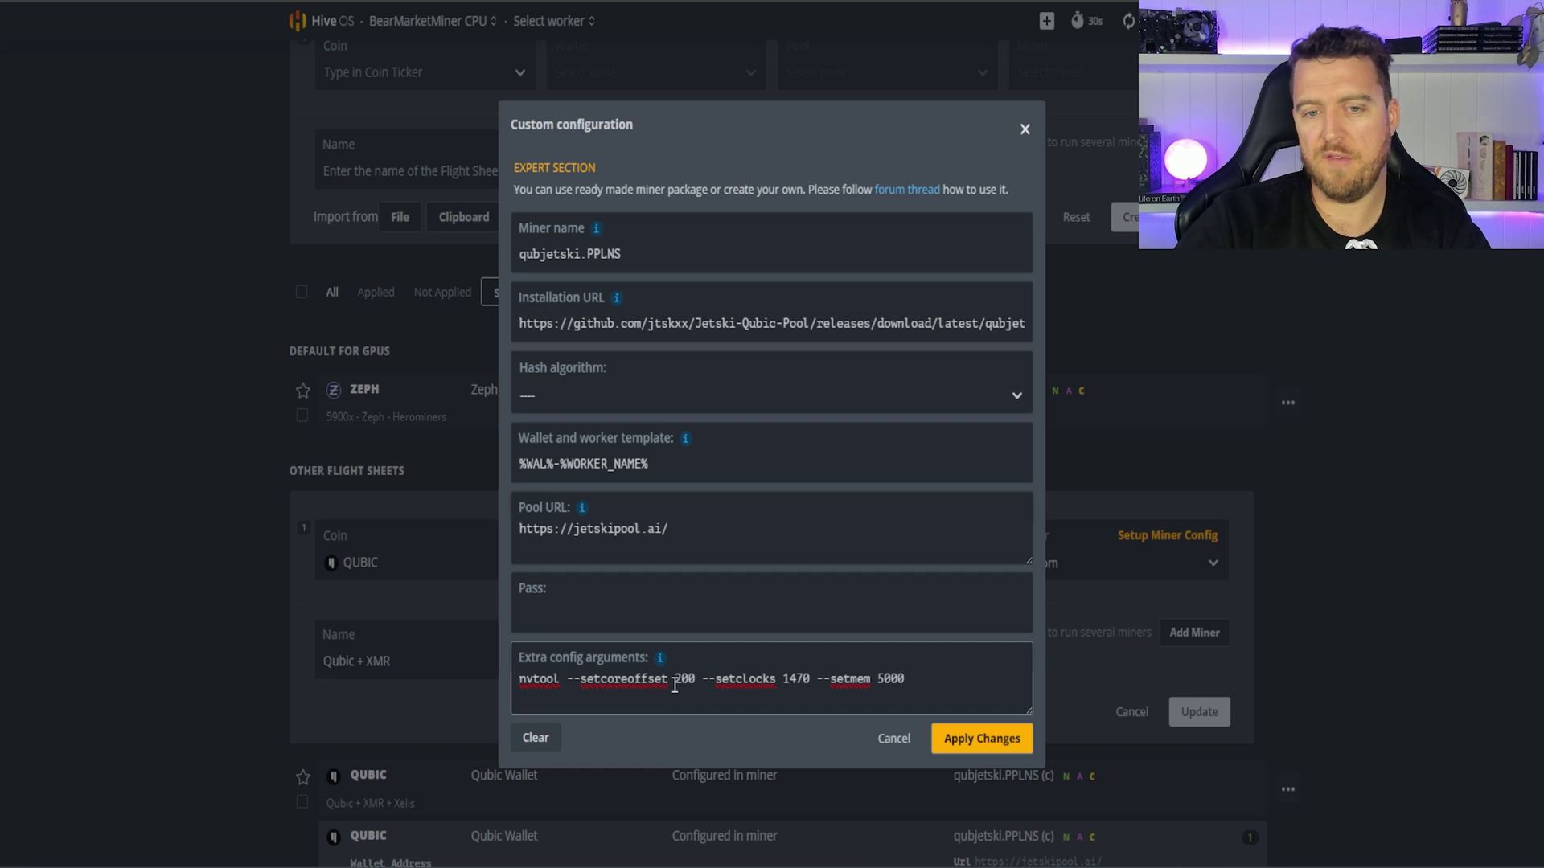
{"action": "left_click", "coordinate": [892, 739]}
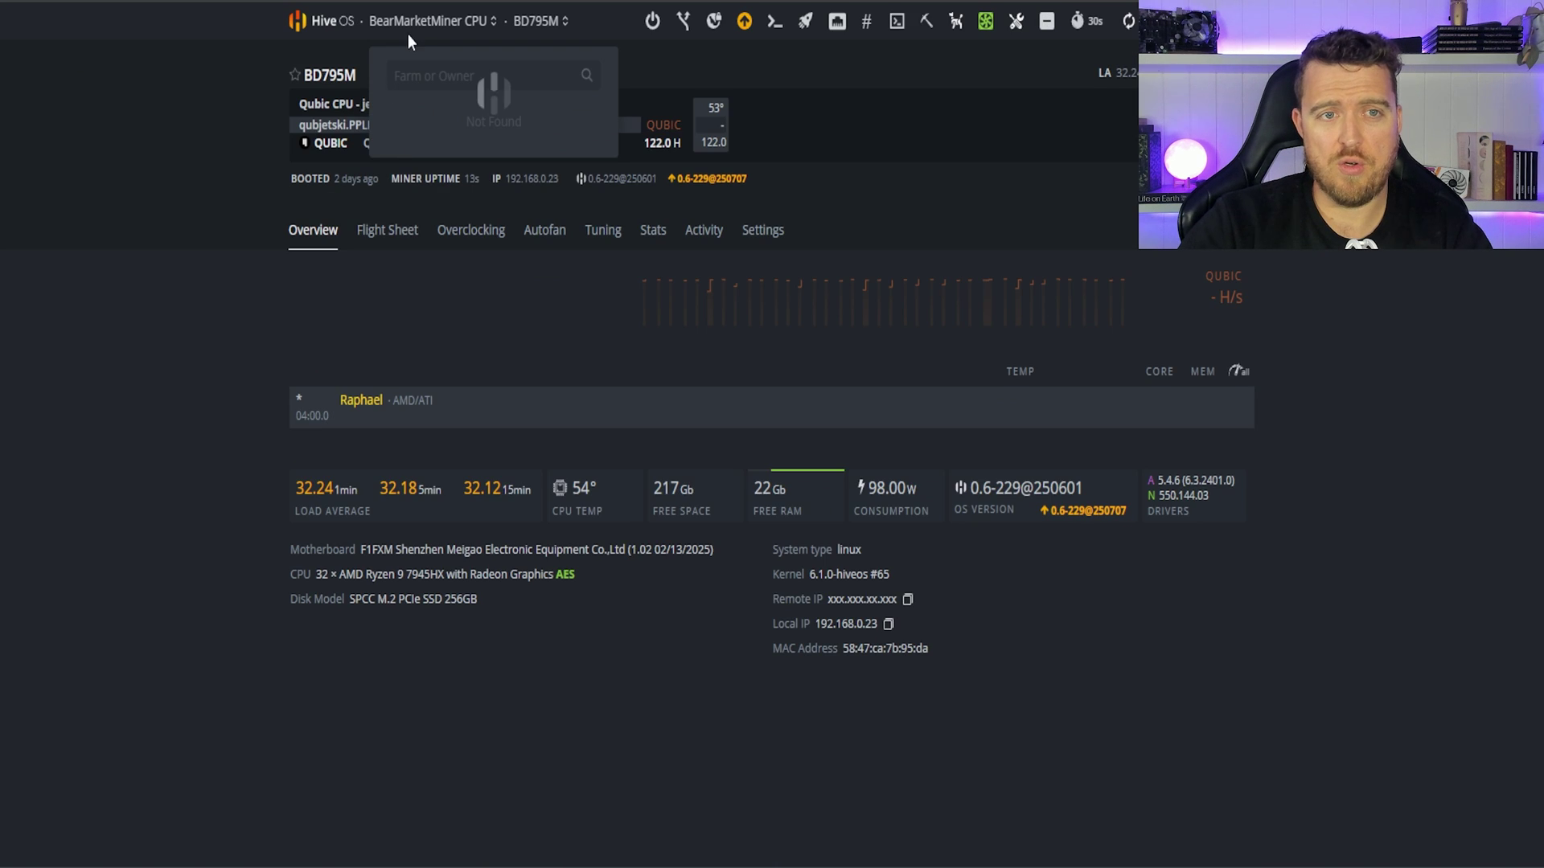
Step: Open the 7950 x worker's overclock settings from the Workers list
{"action": "left_click", "coordinate": [410, 29]}
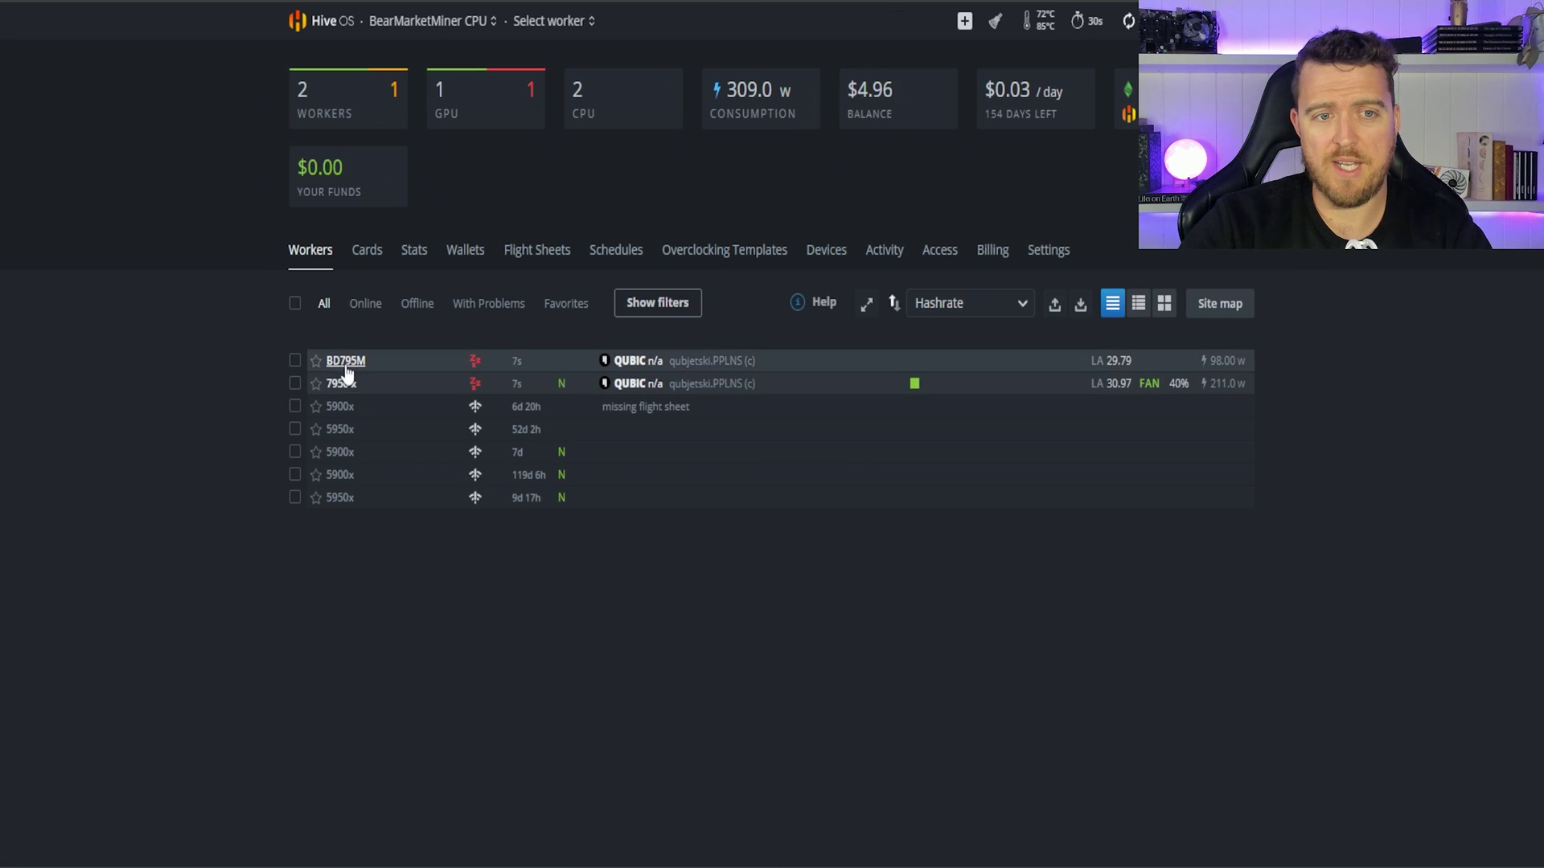
{"action": "left_click", "coordinate": [335, 378]}
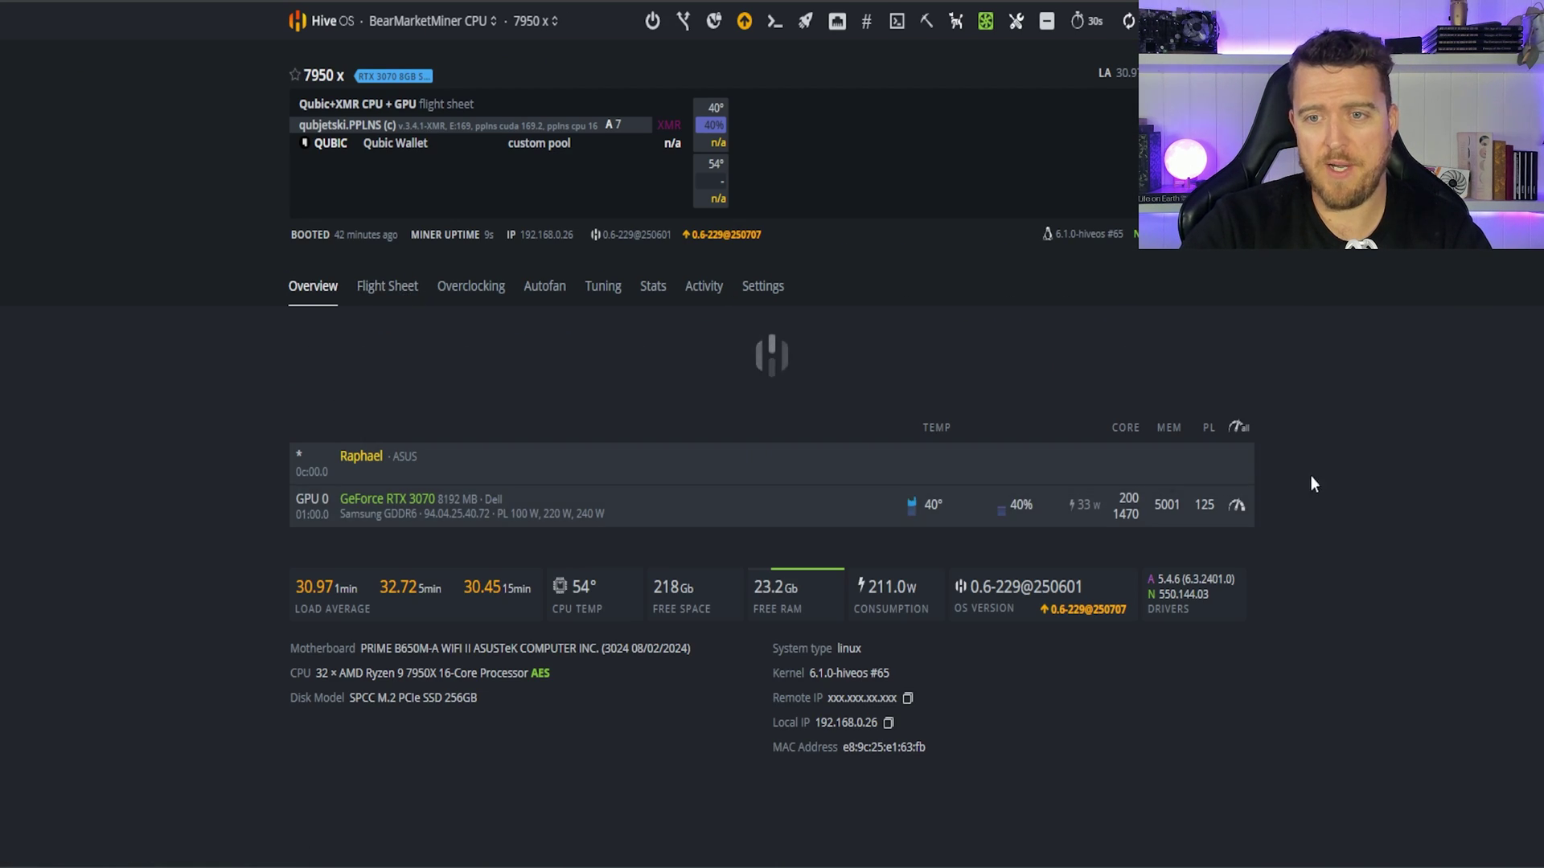
{"action": "left_click", "coordinate": [1240, 427]}
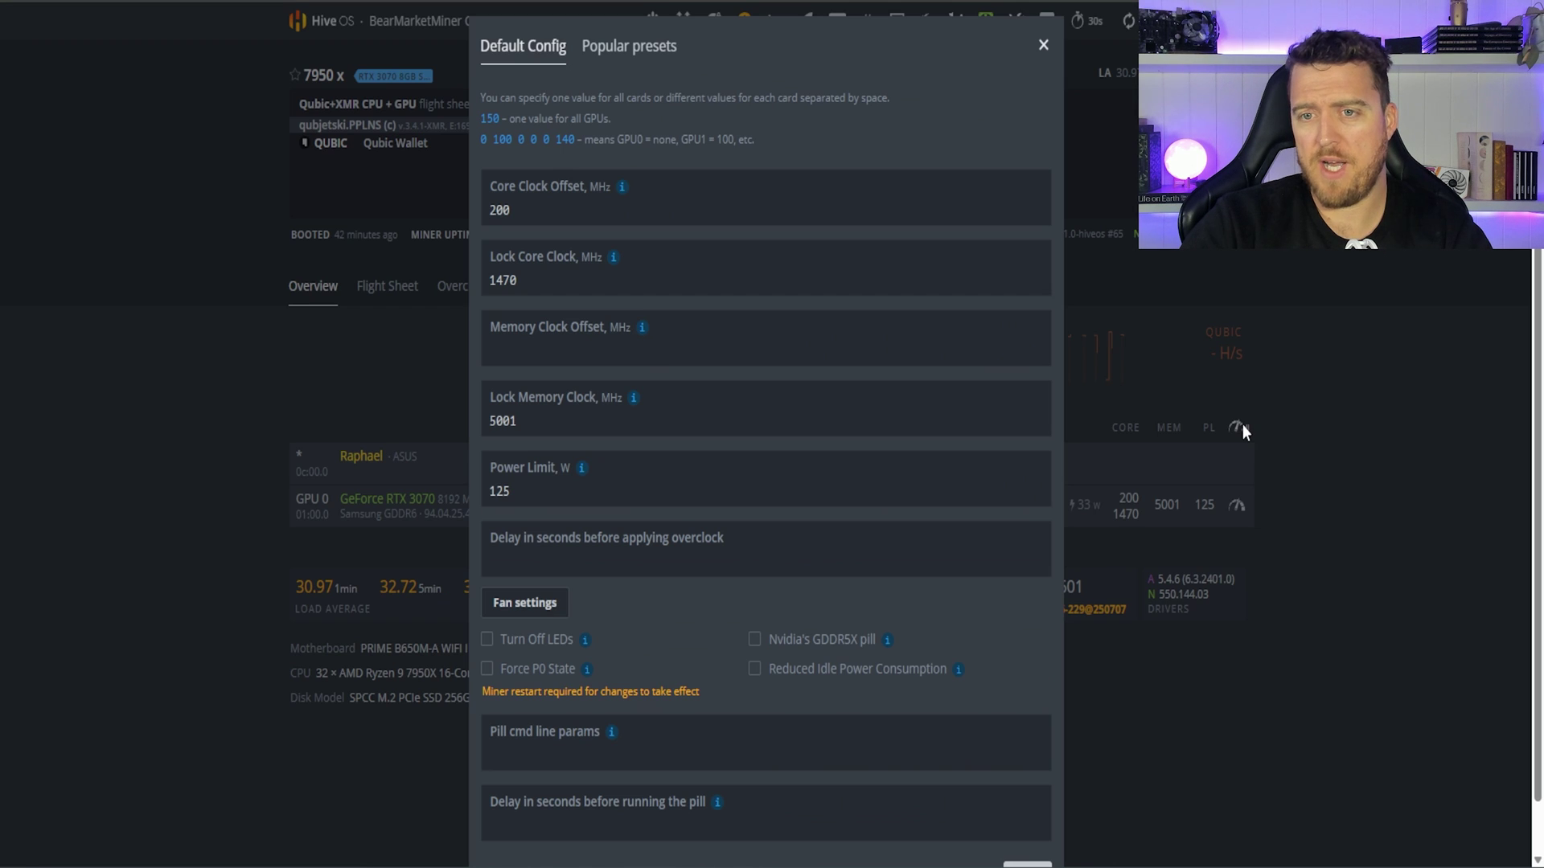
Step: Check the 7950 x core clock offset 200 and lock core clock values, then close the dialogs
{"action": "double_click", "coordinate": [576, 211]}
{"action": "left_click", "coordinate": [551, 283]}
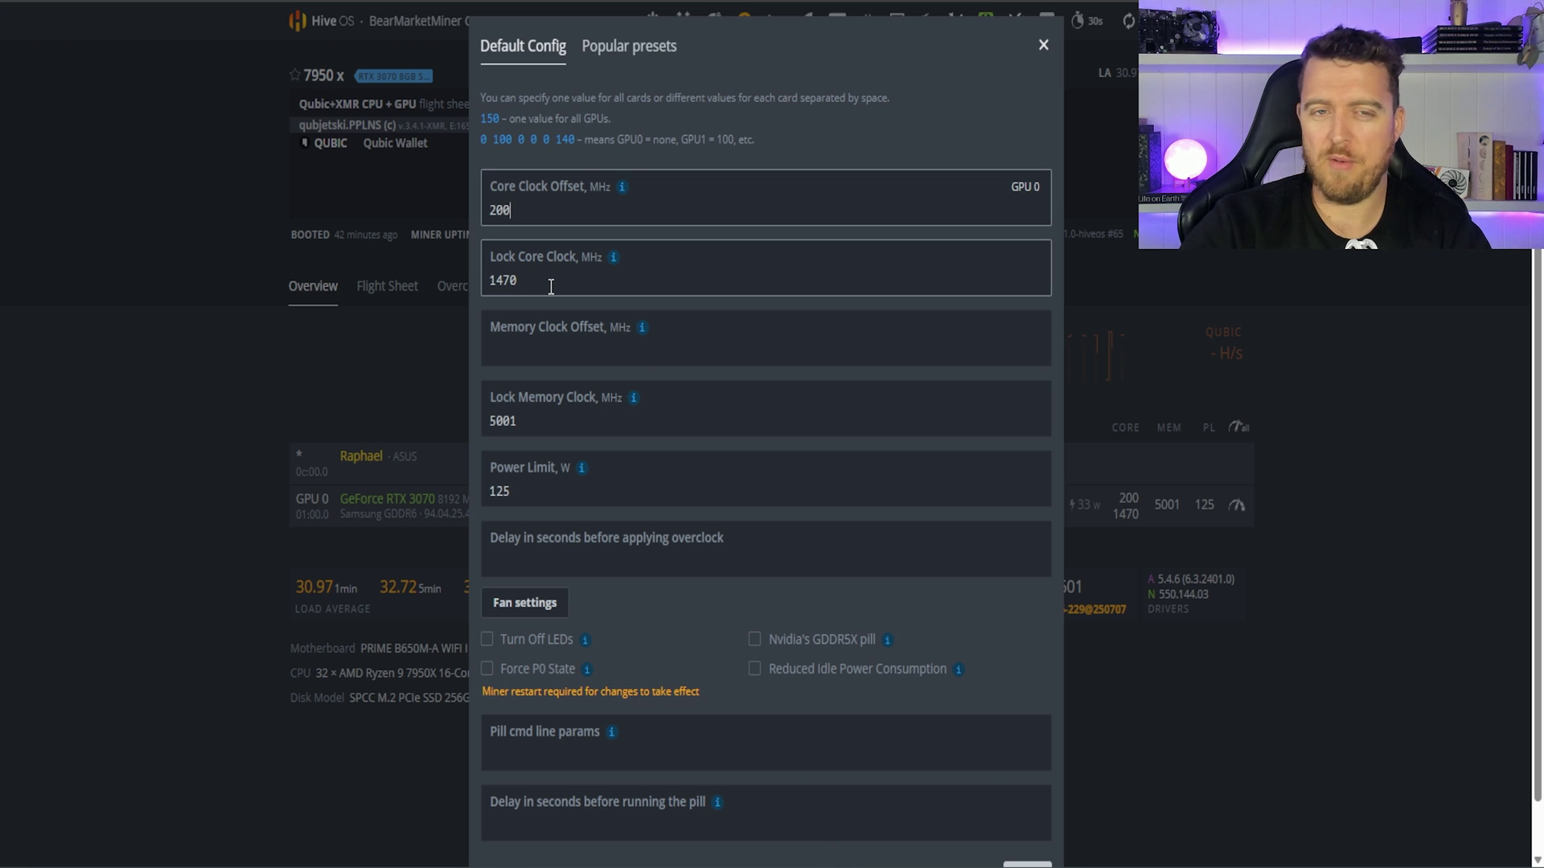
{"action": "scroll", "coordinate": [997, 756], "scroll_direction": "down", "scroll_amount": 1}
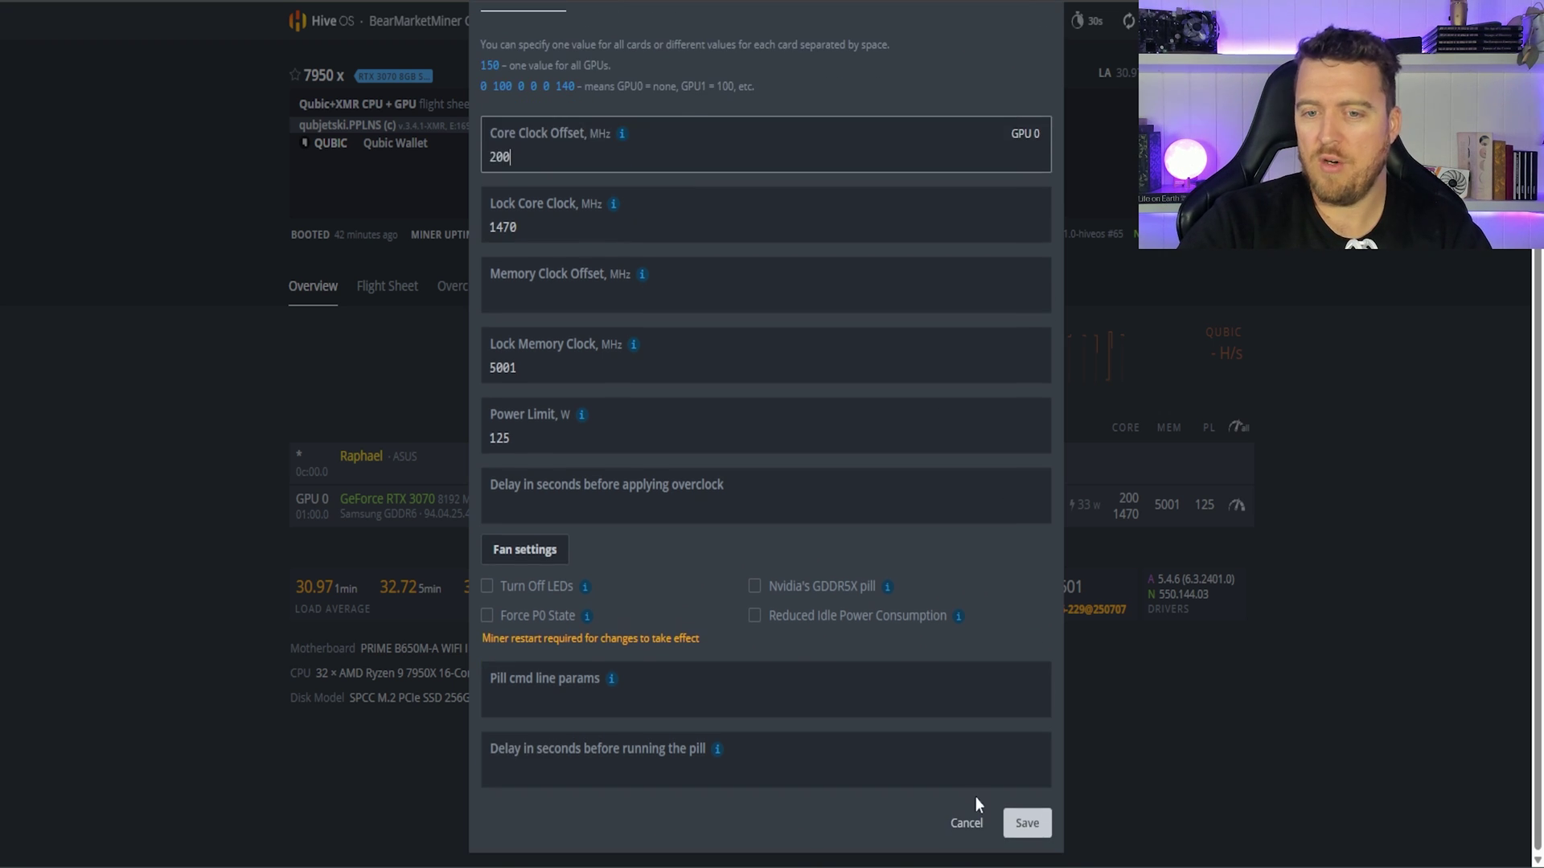
{"action": "left_click", "coordinate": [977, 822]}
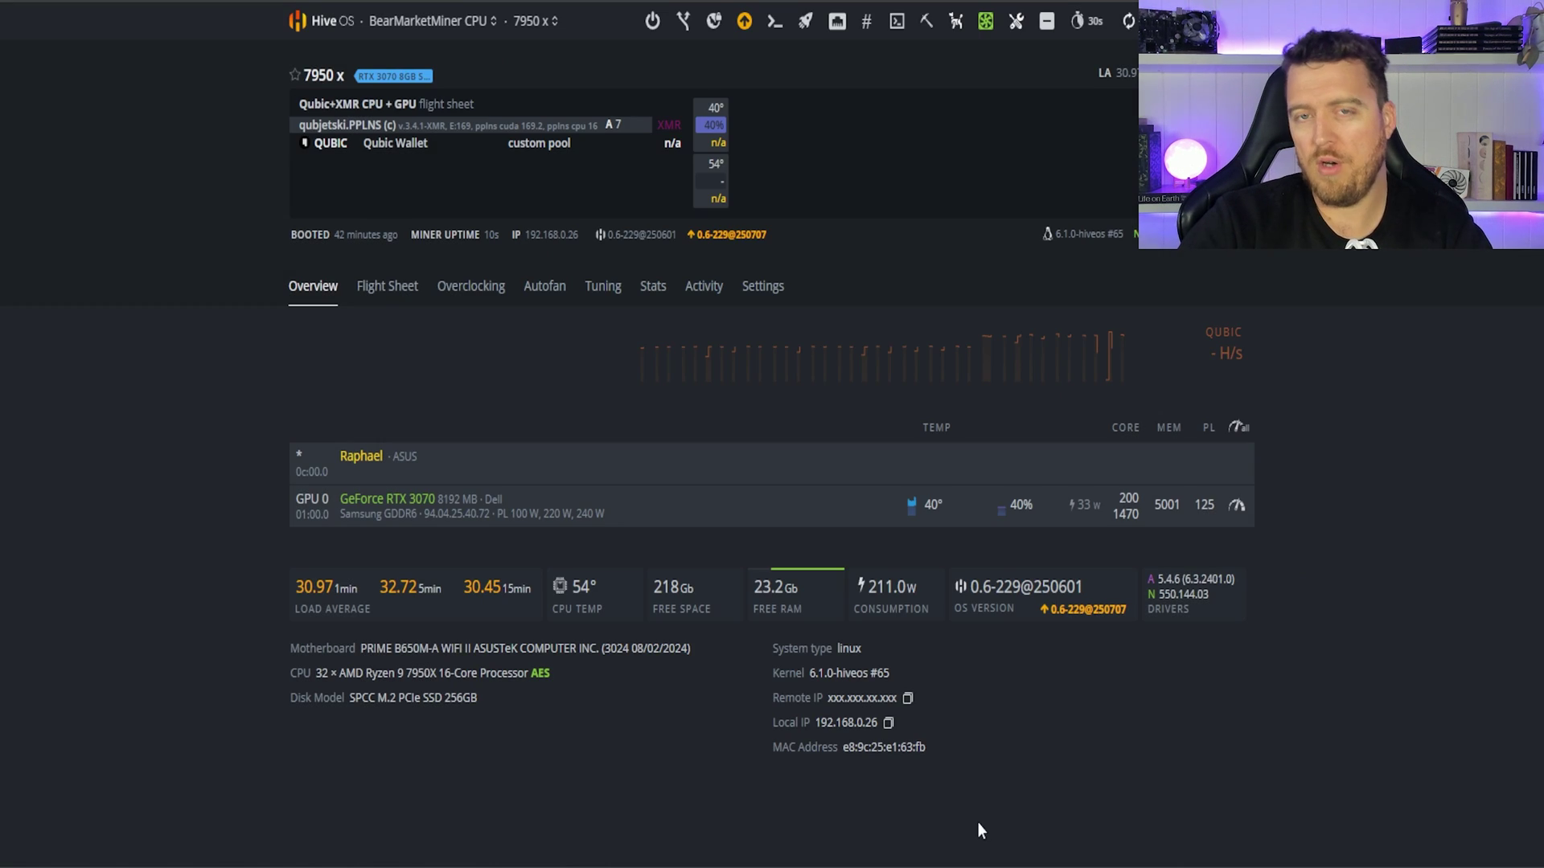
{"action": "left_click", "coordinate": [773, 24]}
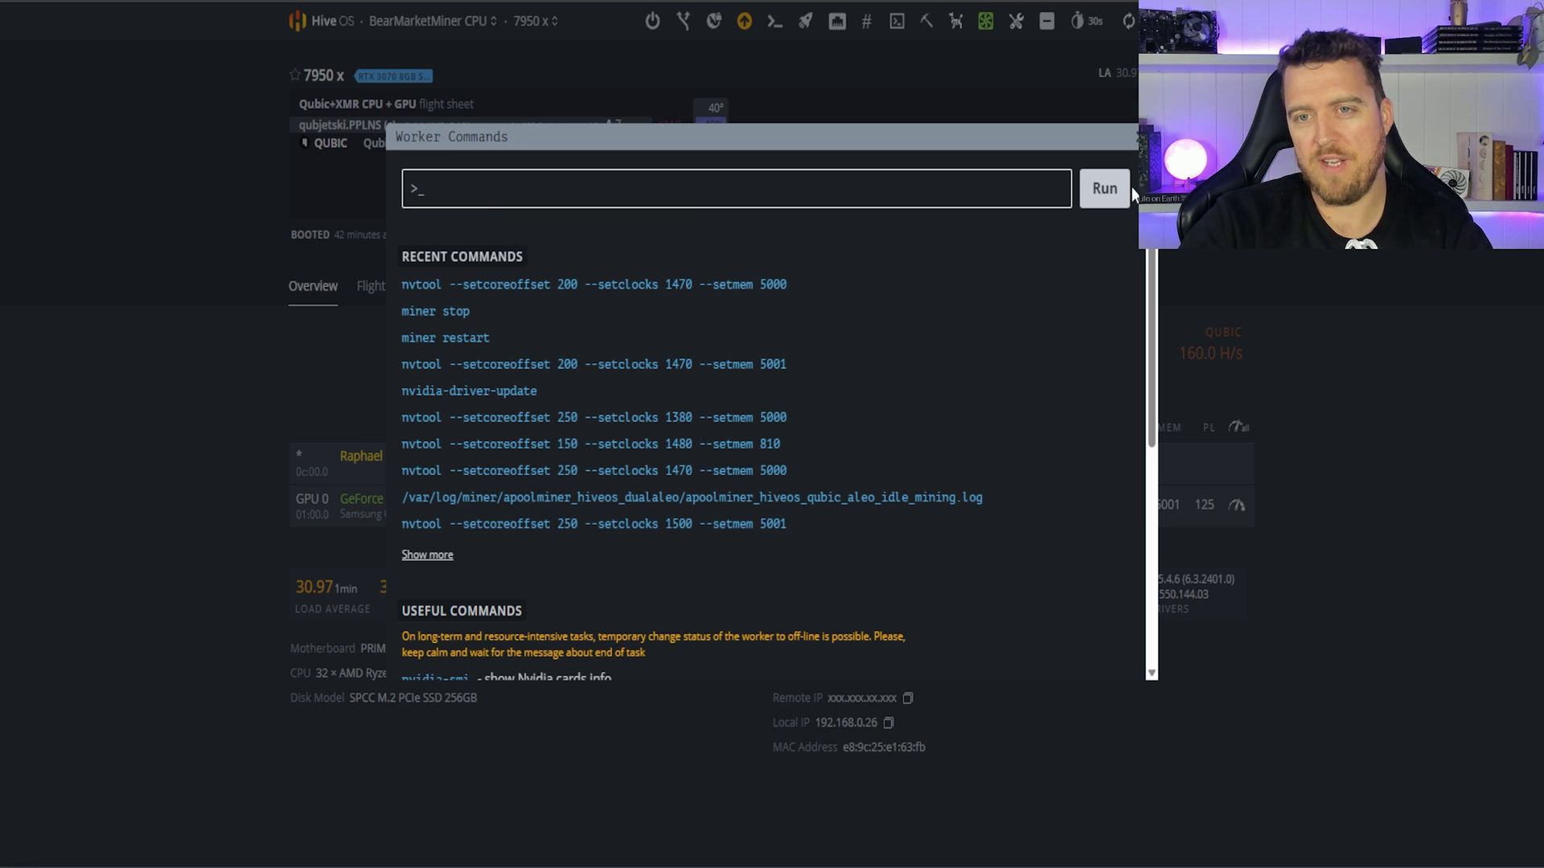
{"action": "left_click", "coordinate": [1137, 138]}
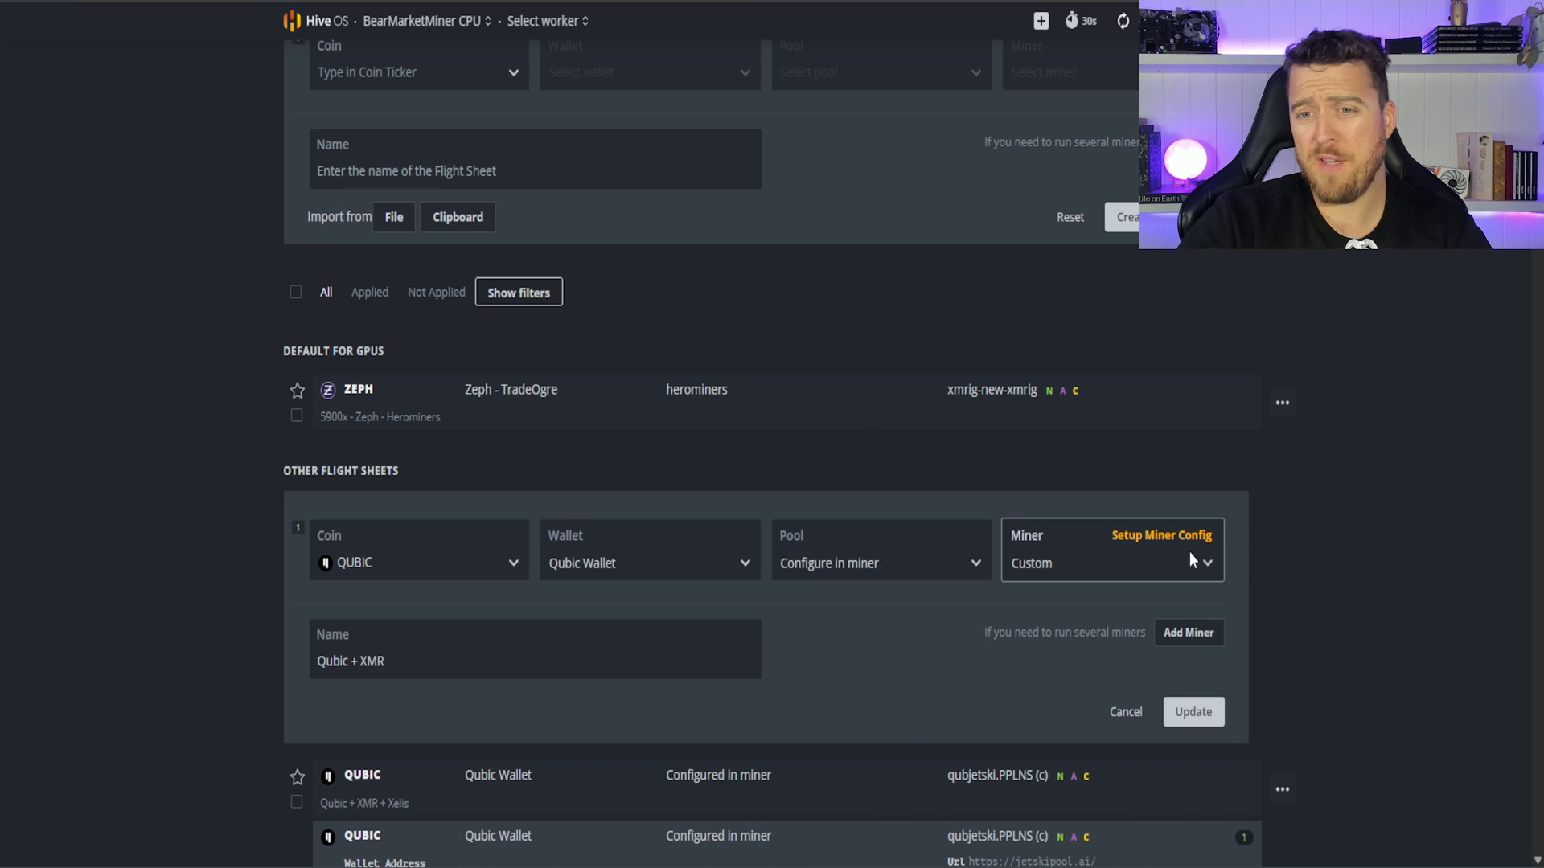
Step: Open the Qubic + XMR custom miner config and select "amountOfThreads":0 in the README's CPU mining note
{"action": "left_click", "coordinate": [1179, 536]}
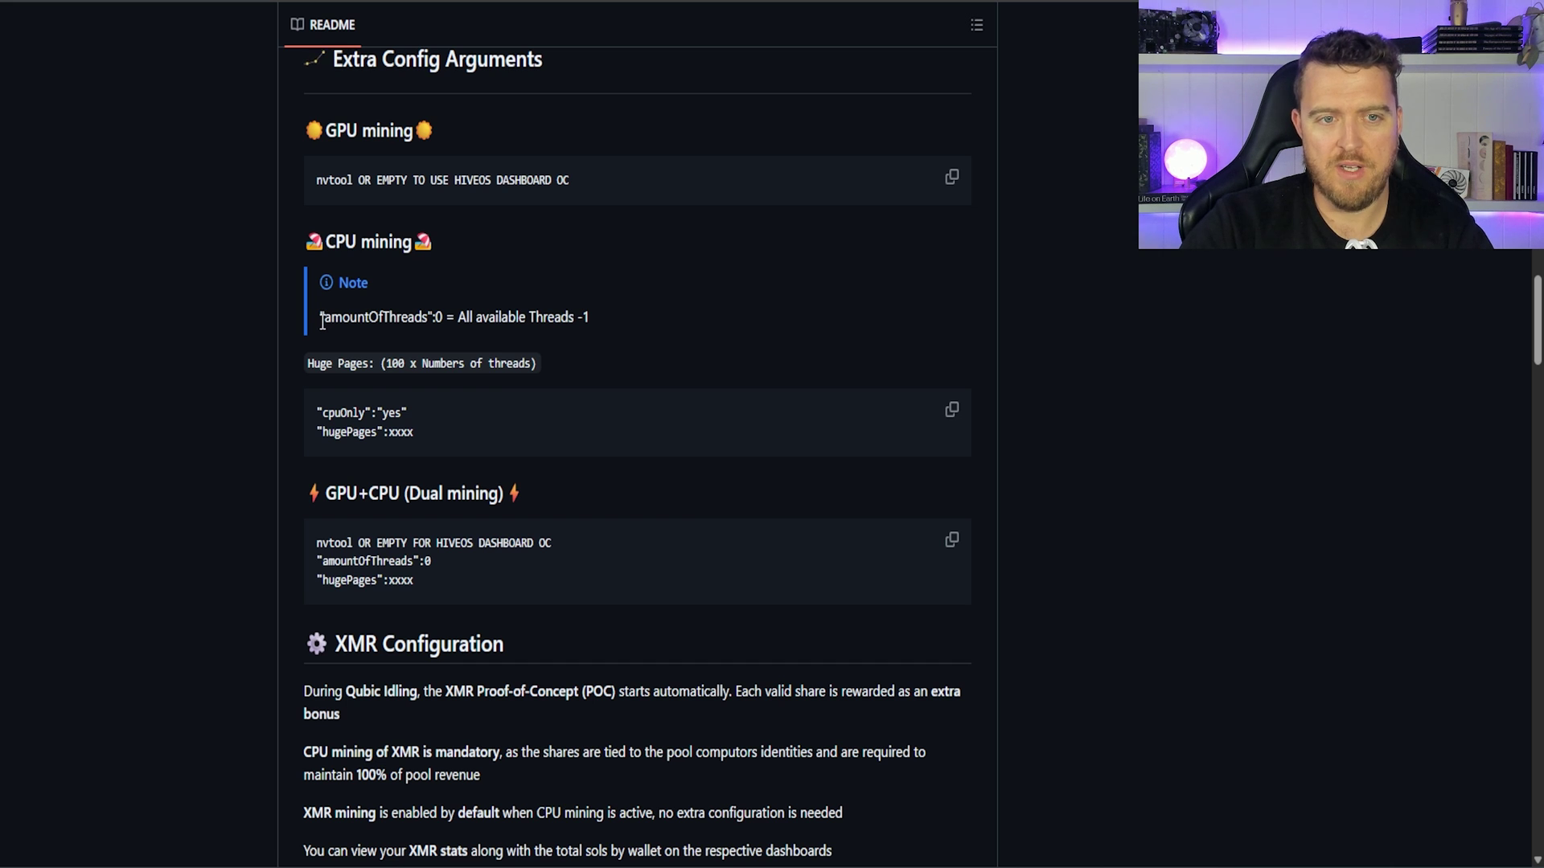
{"action": "left_click_drag", "start_coordinate": [323, 322], "coordinate": [431, 336]}
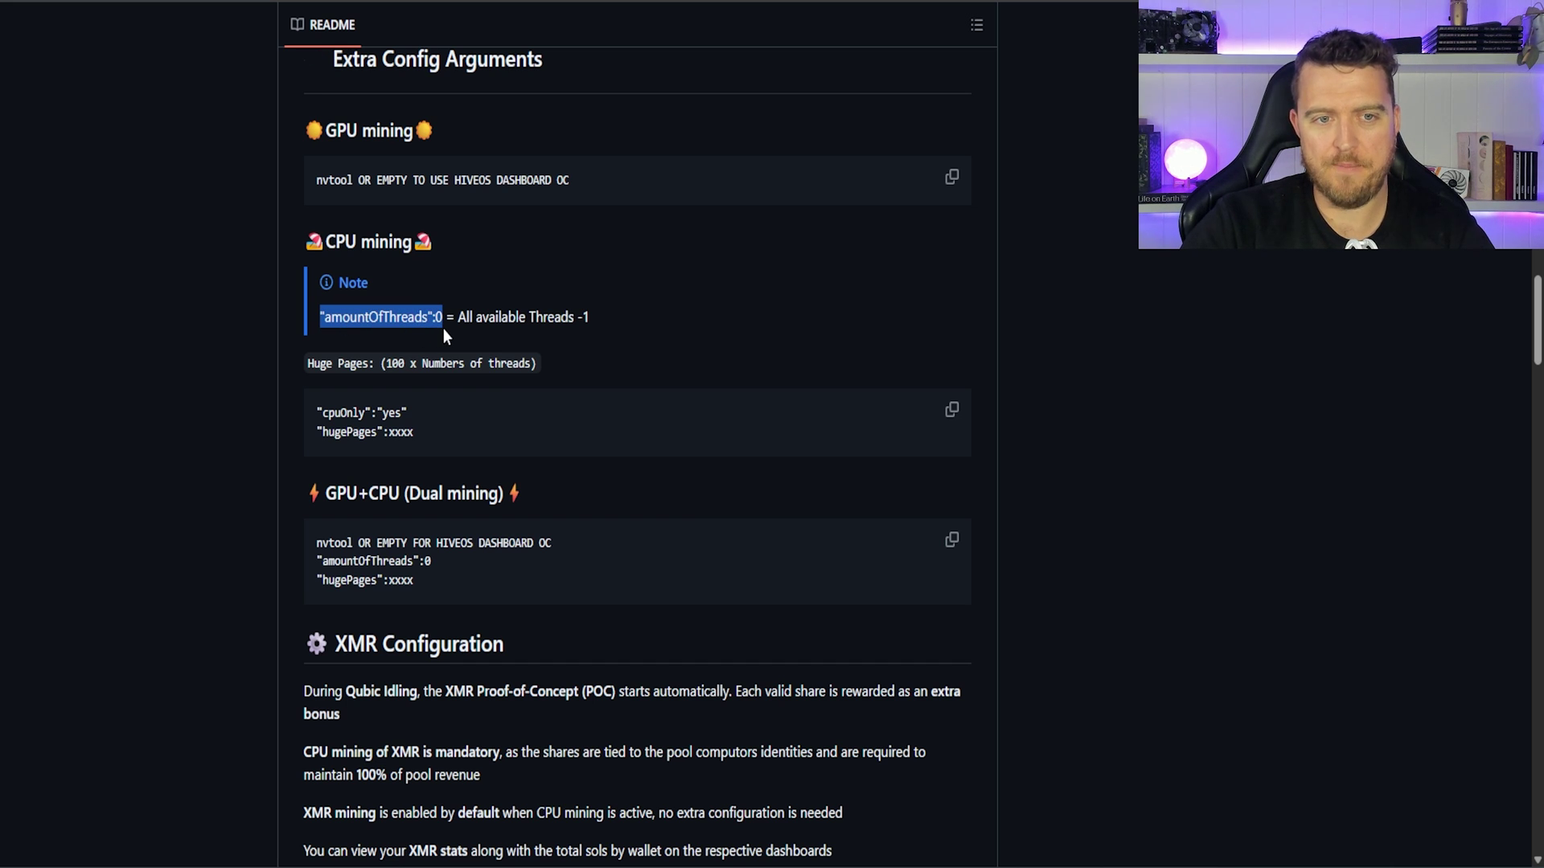
{"action": "left_click", "coordinate": [441, 320]}
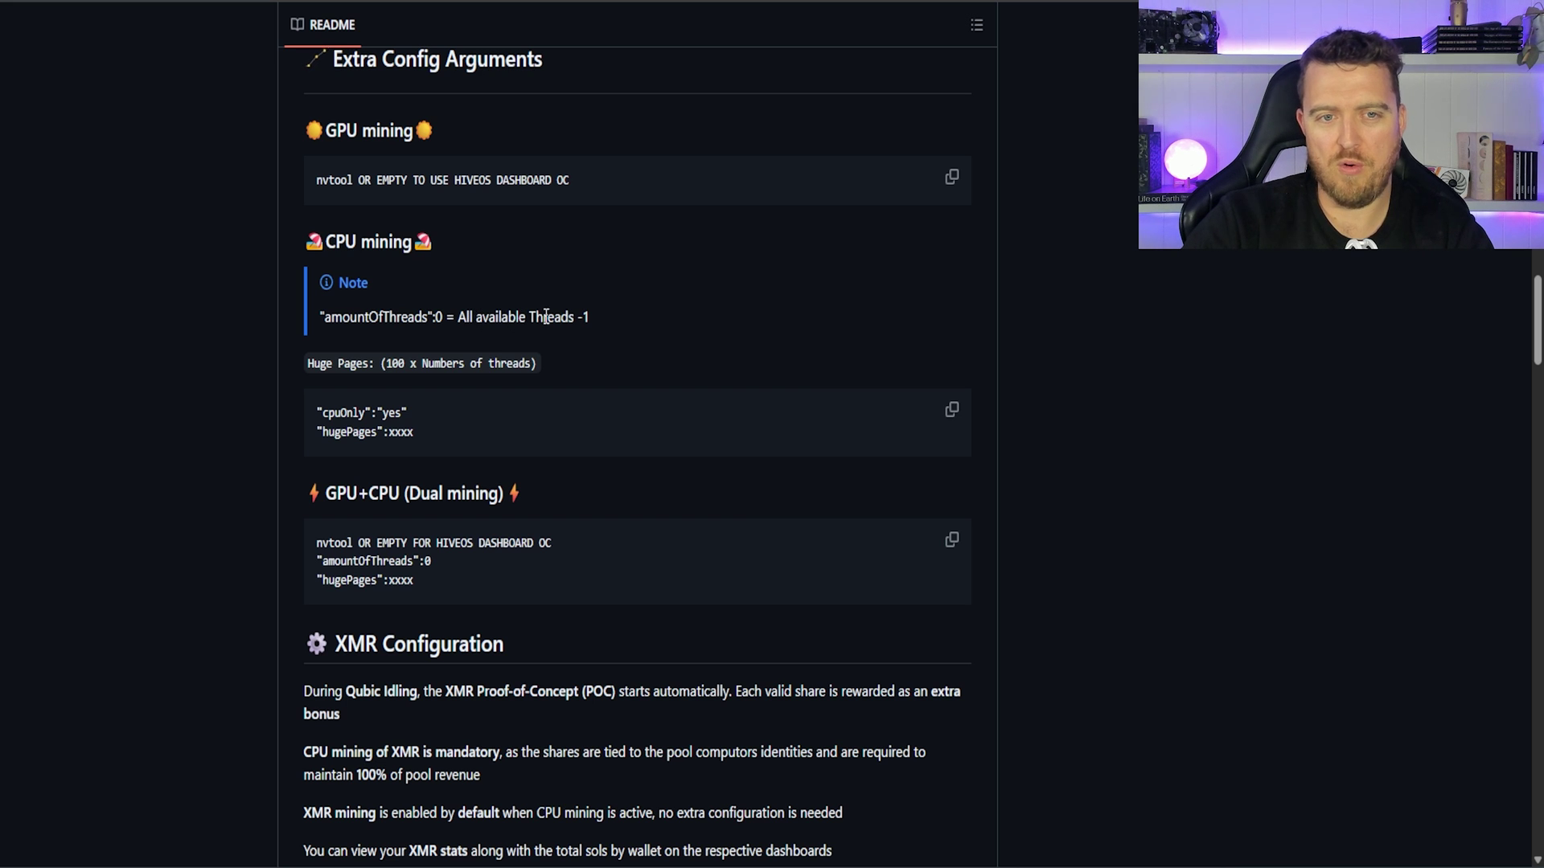
{"action": "left_click_drag", "start_coordinate": [443, 320], "coordinate": [319, 322]}
{"action": "key", "text": "ctrl+c"}
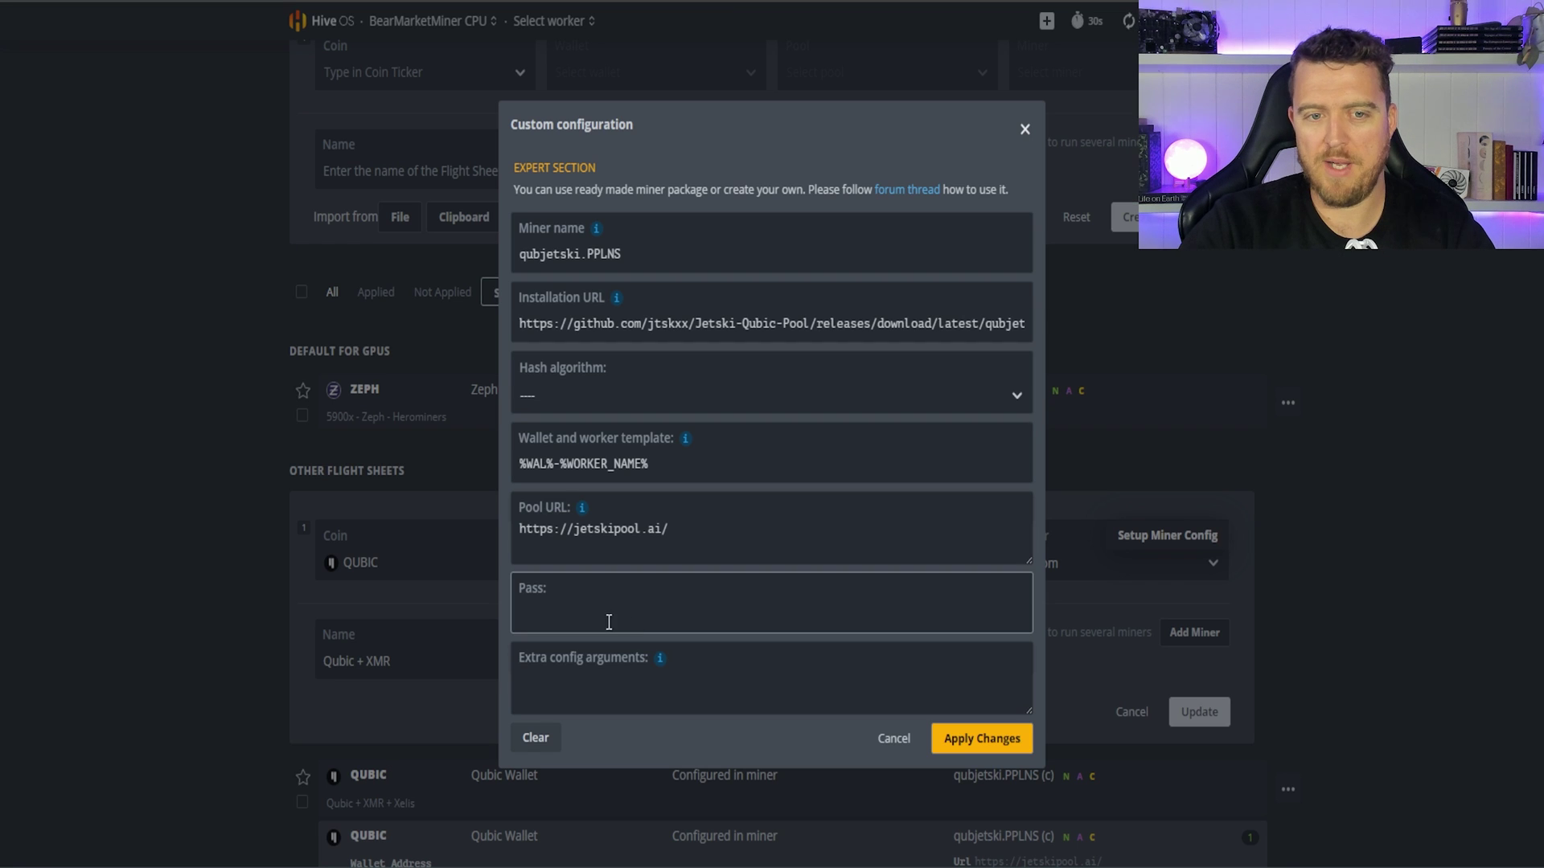
Step: Paste "amountOfThreads":0 and the README's "cpuOnly":"yes" and hugePages lines into extra config arguments
{"action": "left_click", "coordinate": [579, 669]}
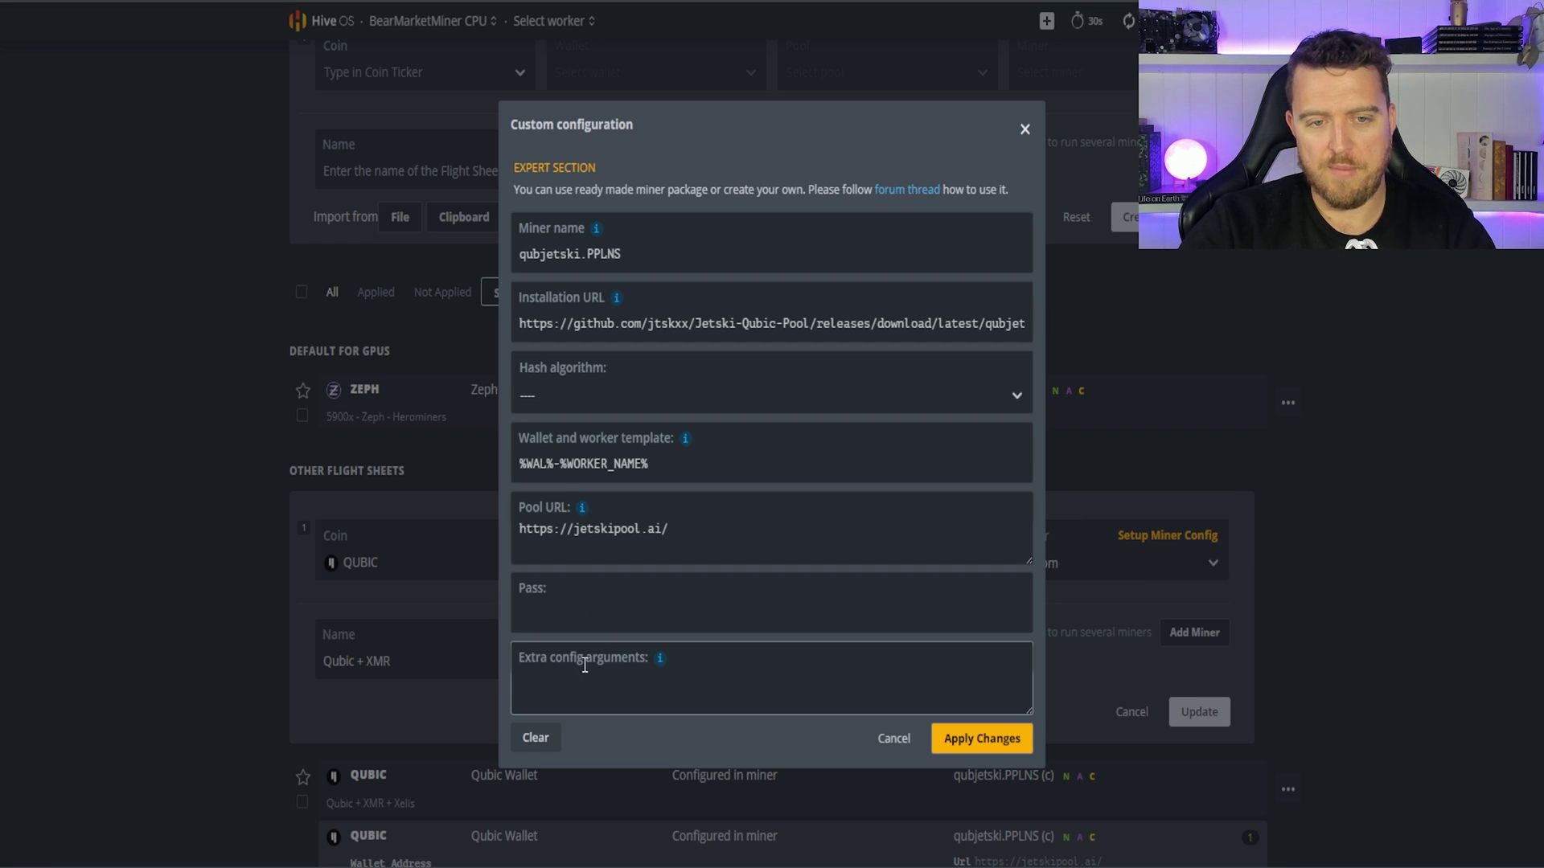
{"action": "key", "text": "ctrl+v"}
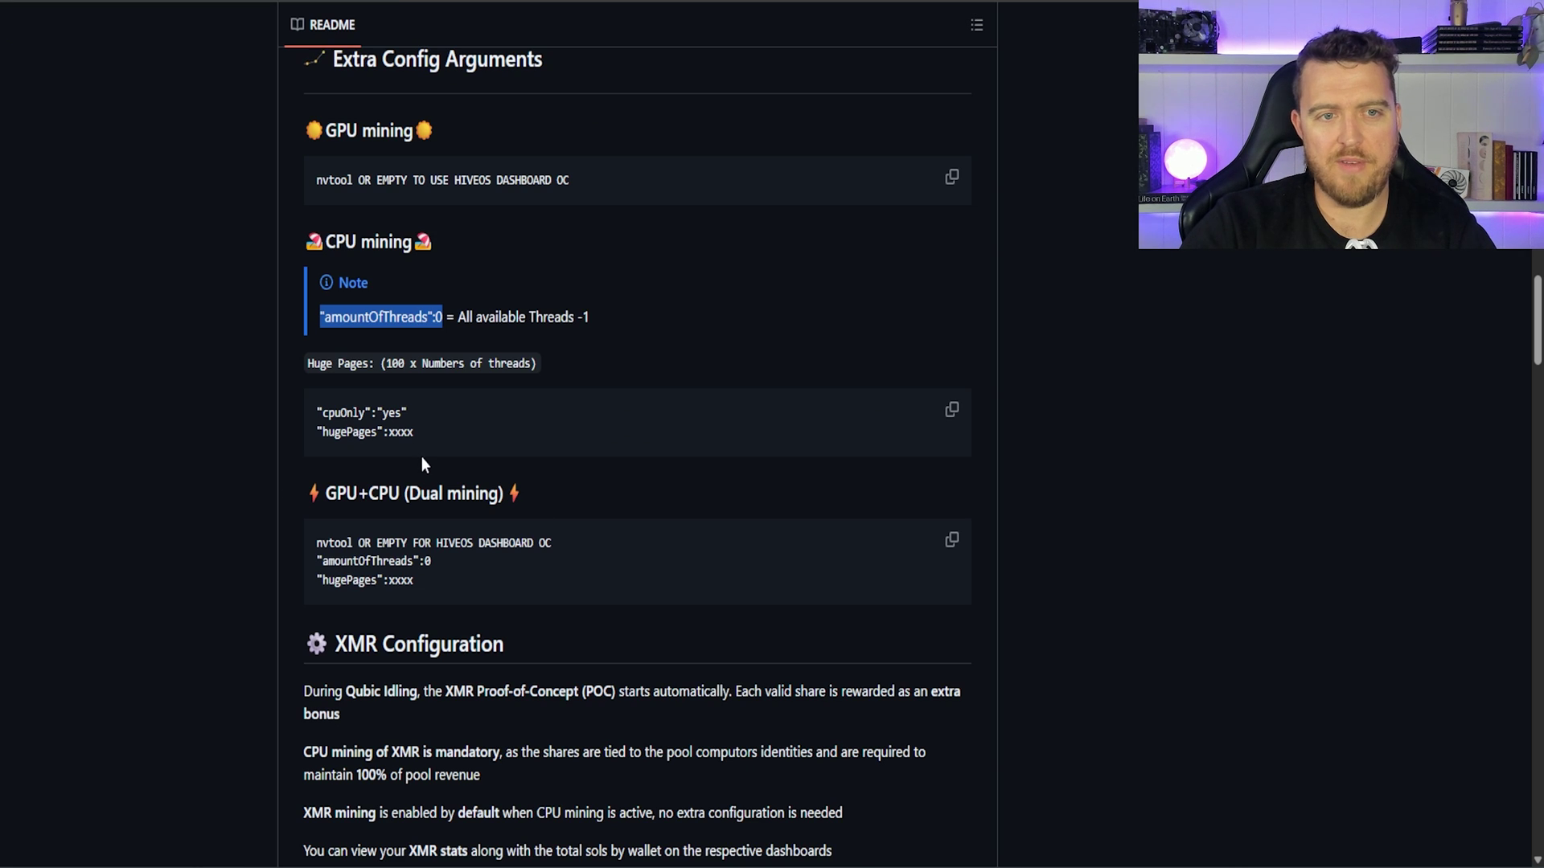
{"action": "left_click_drag", "start_coordinate": [416, 434], "coordinate": [319, 411]}
{"action": "key", "text": "ctrl+c"}
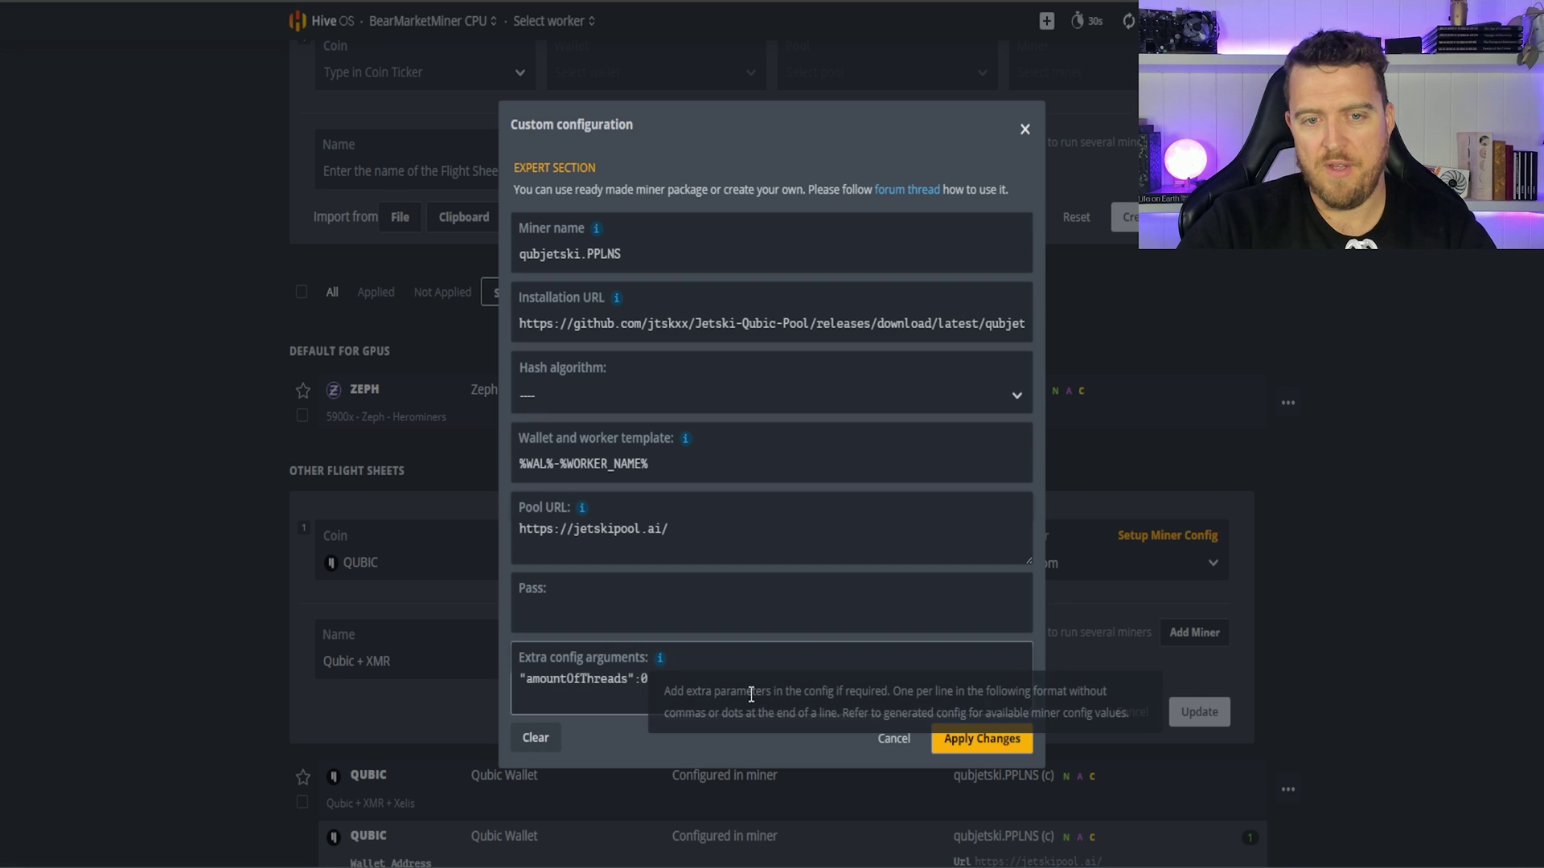
{"action": "left_click_drag", "start_coordinate": [1030, 712], "coordinate": [1030, 768]}
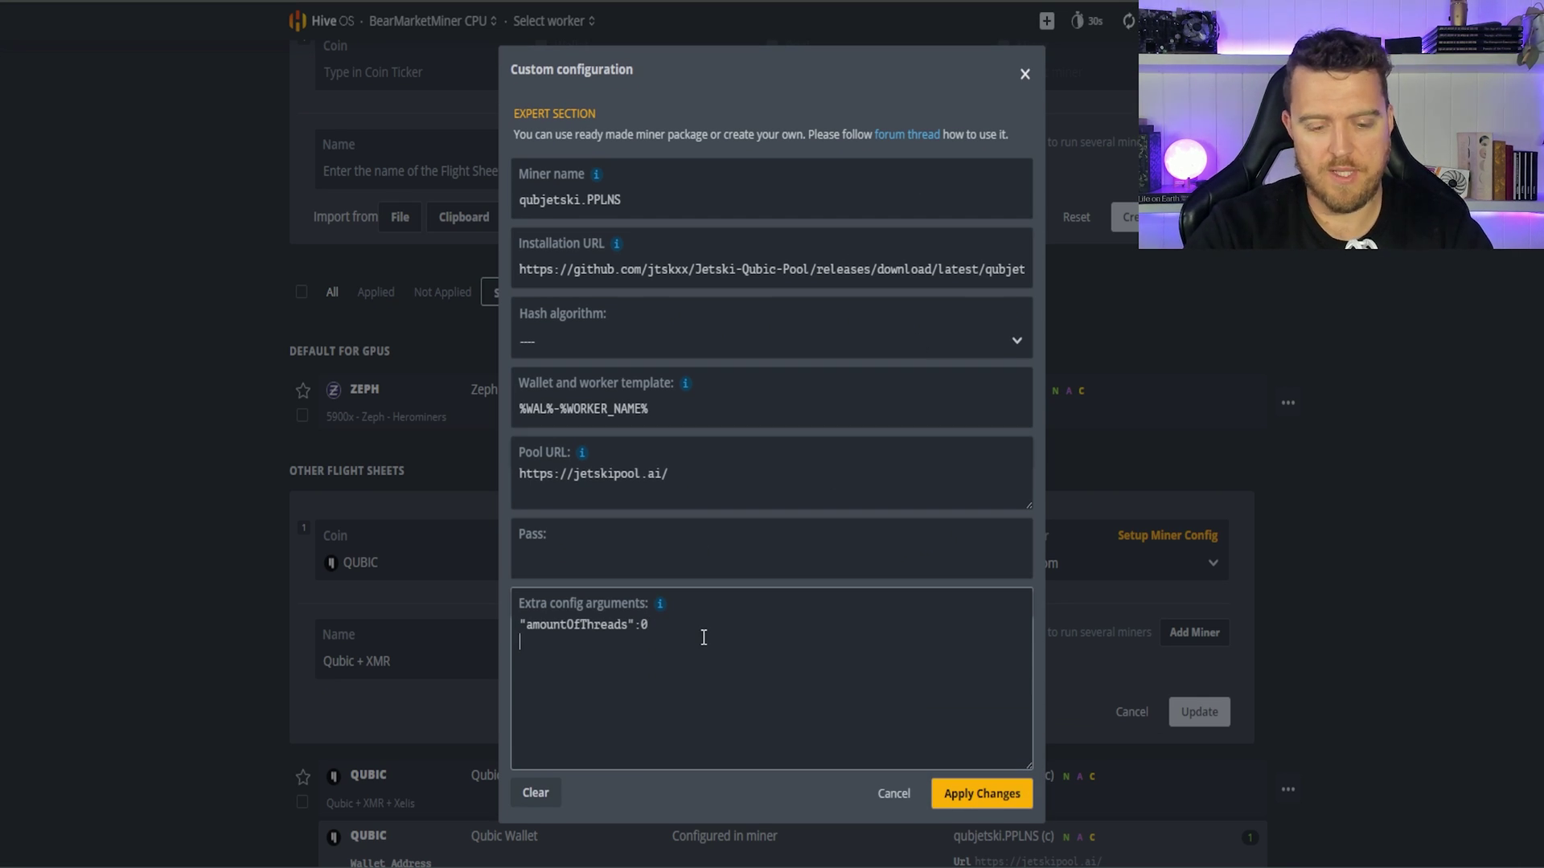
{"action": "key", "text": "ctrl+v"}
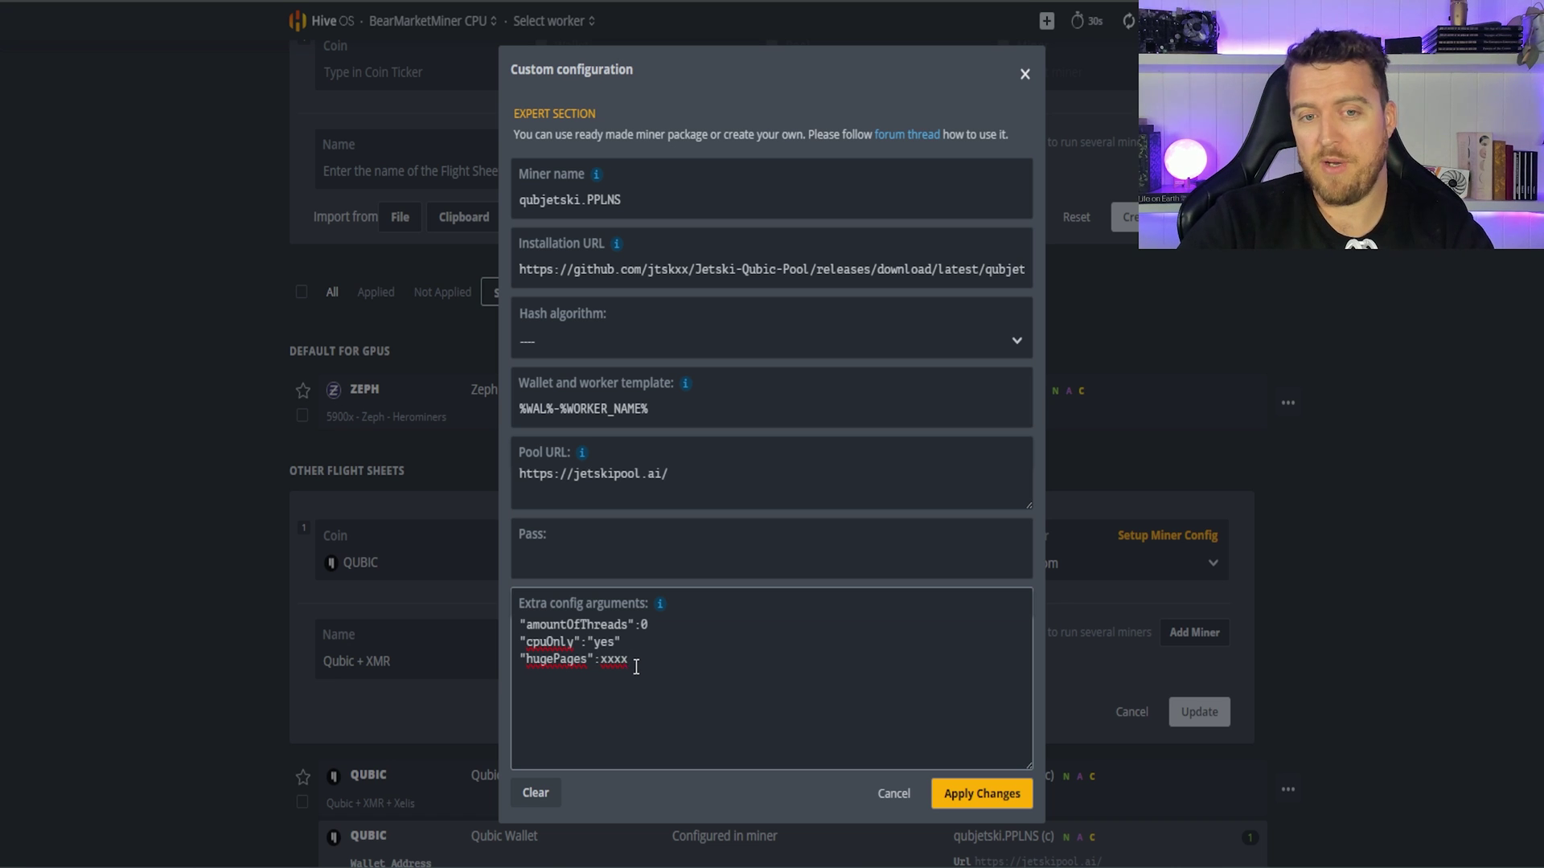
Step: Replace the hugePages placeholder xxxx with 3100
{"action": "left_click_drag", "start_coordinate": [631, 665], "coordinate": [606, 669]}
{"action": "type", "text": "3200"}
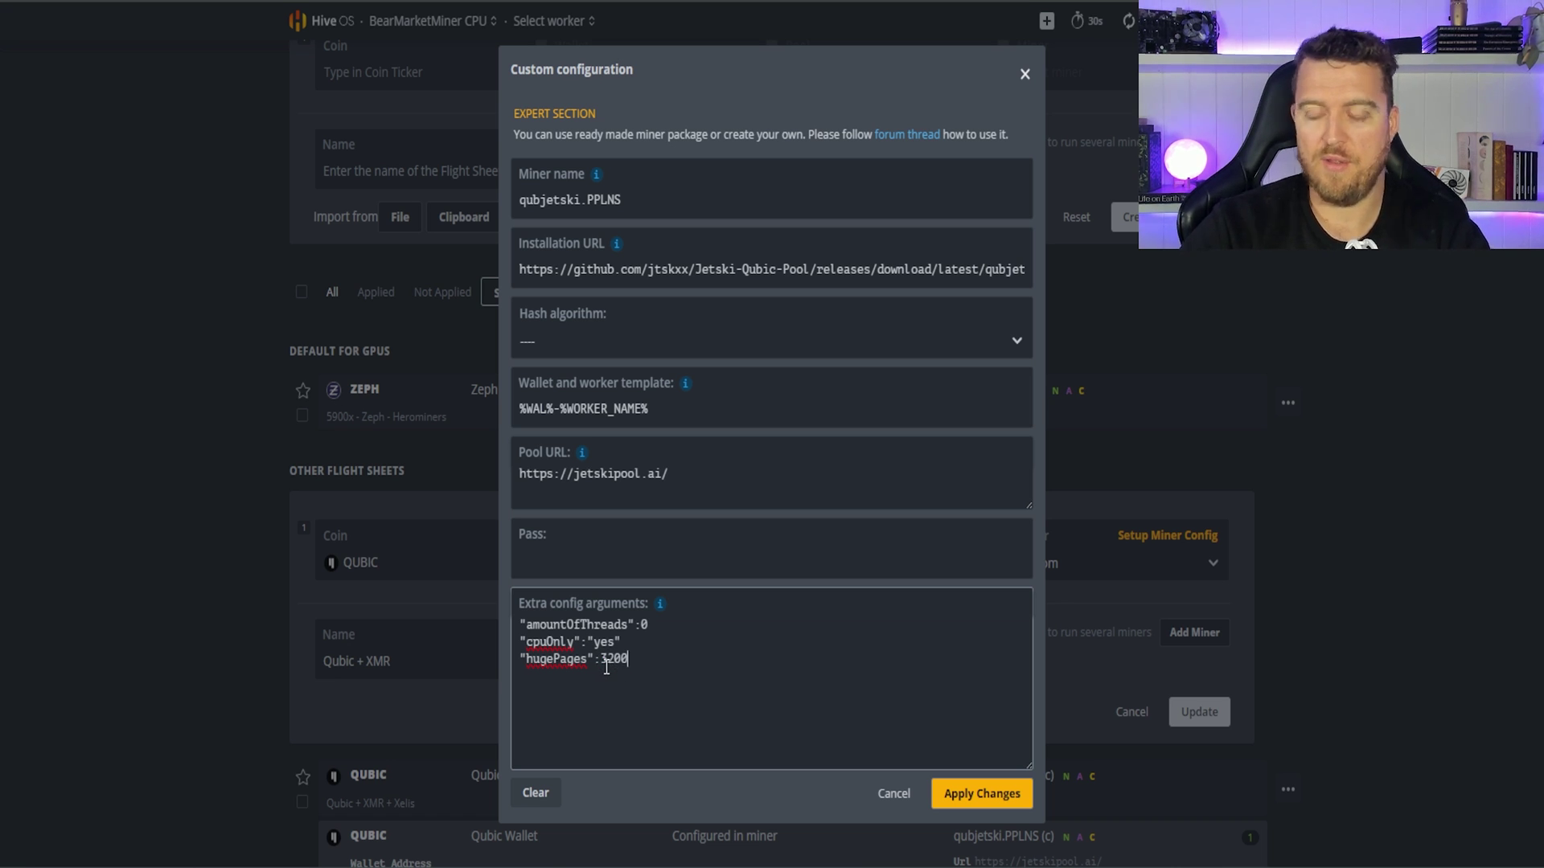
{"action": "left_click_drag", "start_coordinate": [606, 661], "coordinate": [613, 663]}
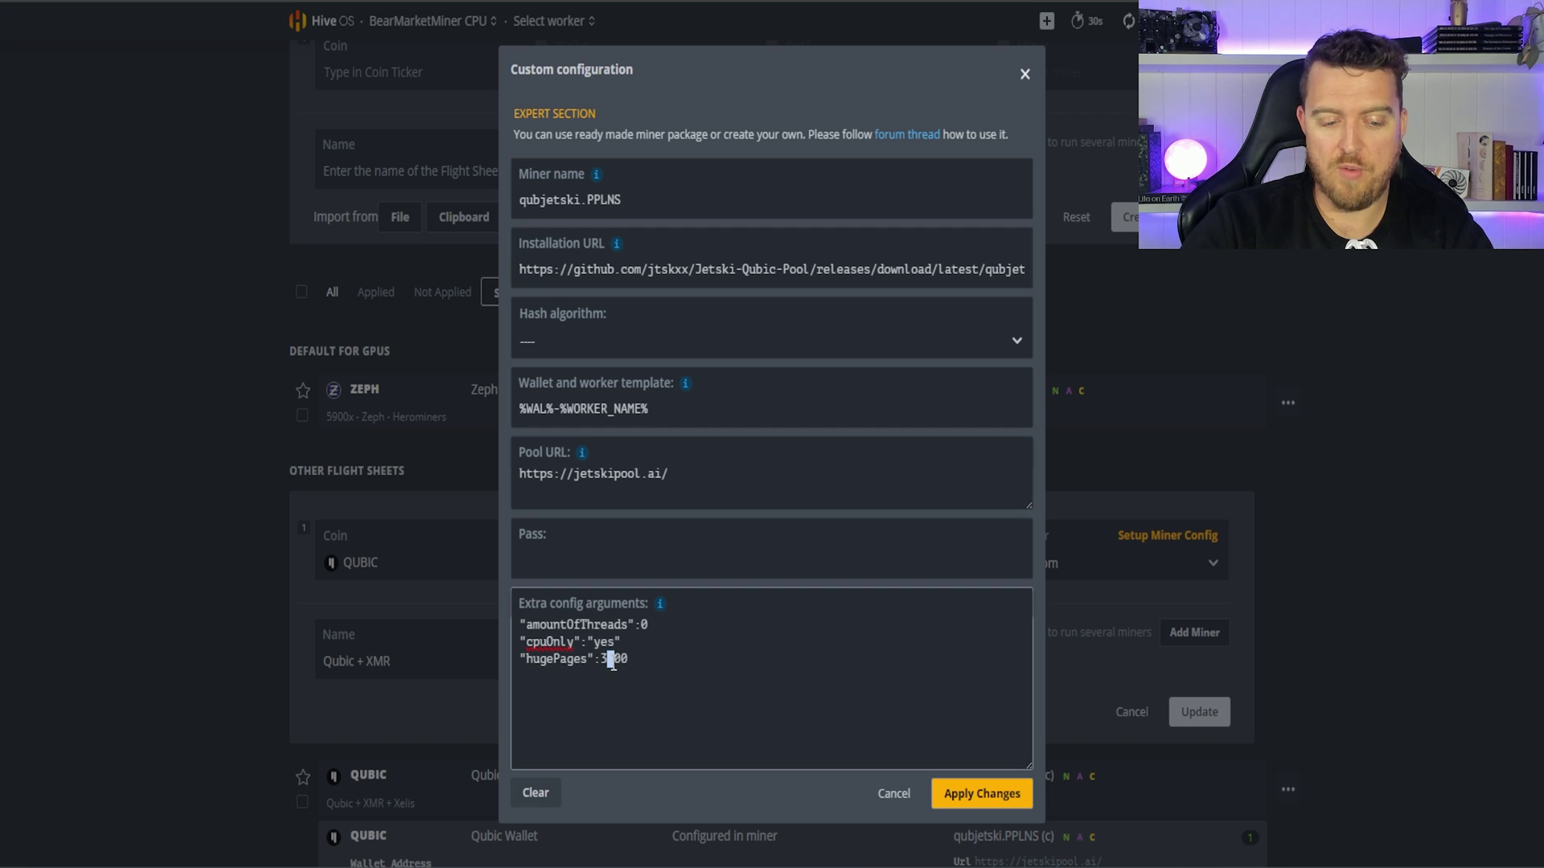
{"action": "type", "text": "1"}
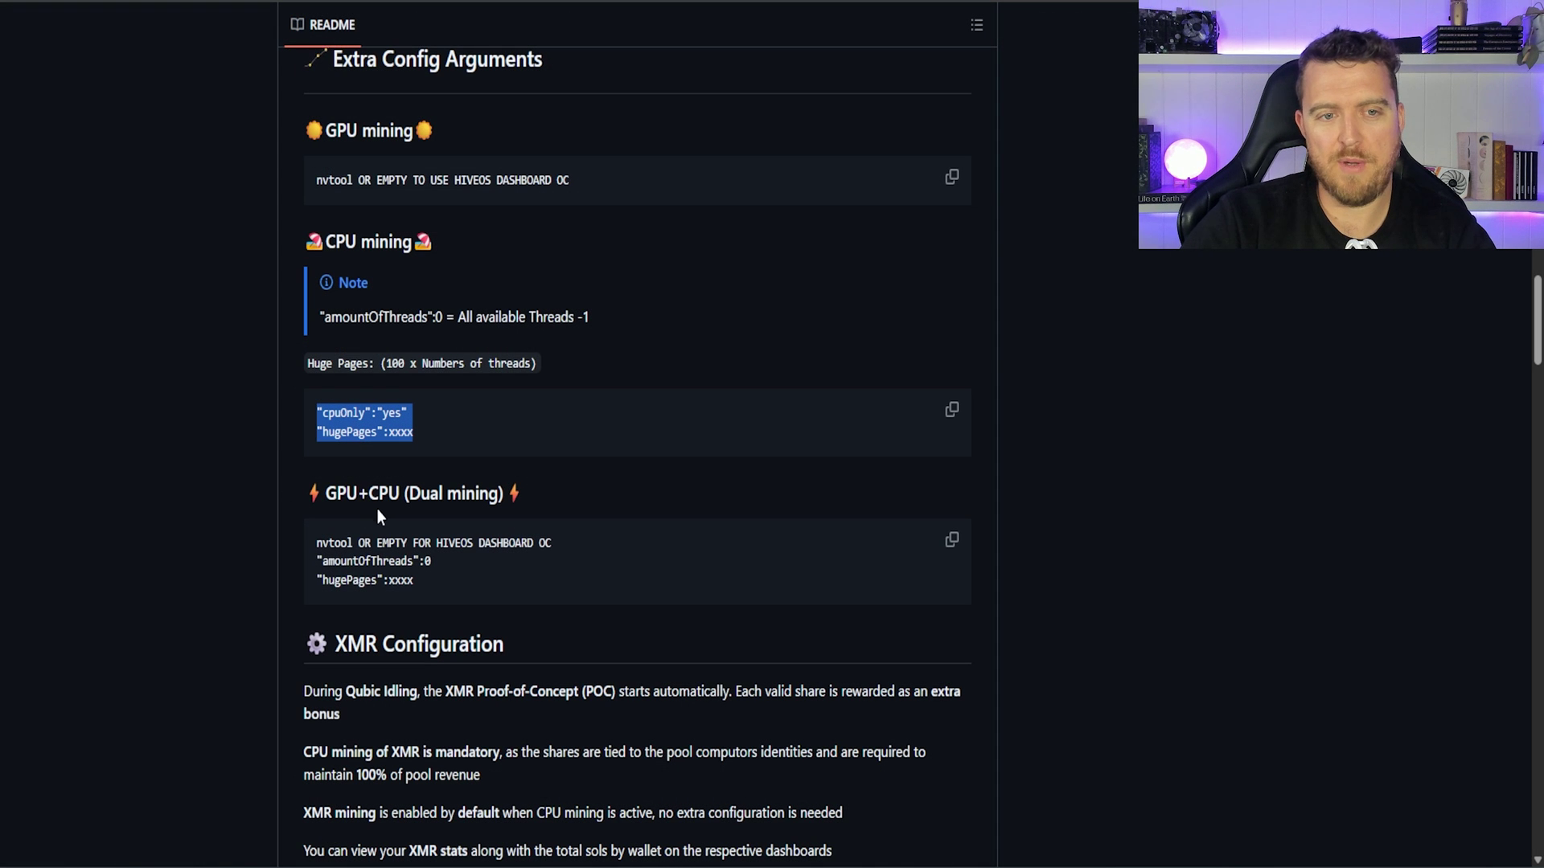
Step: Select the GPU+CPU dual-mining "amountOfThreads":0 and "hugePages":xxxx lines in the README
{"action": "left_click", "coordinate": [354, 559]}
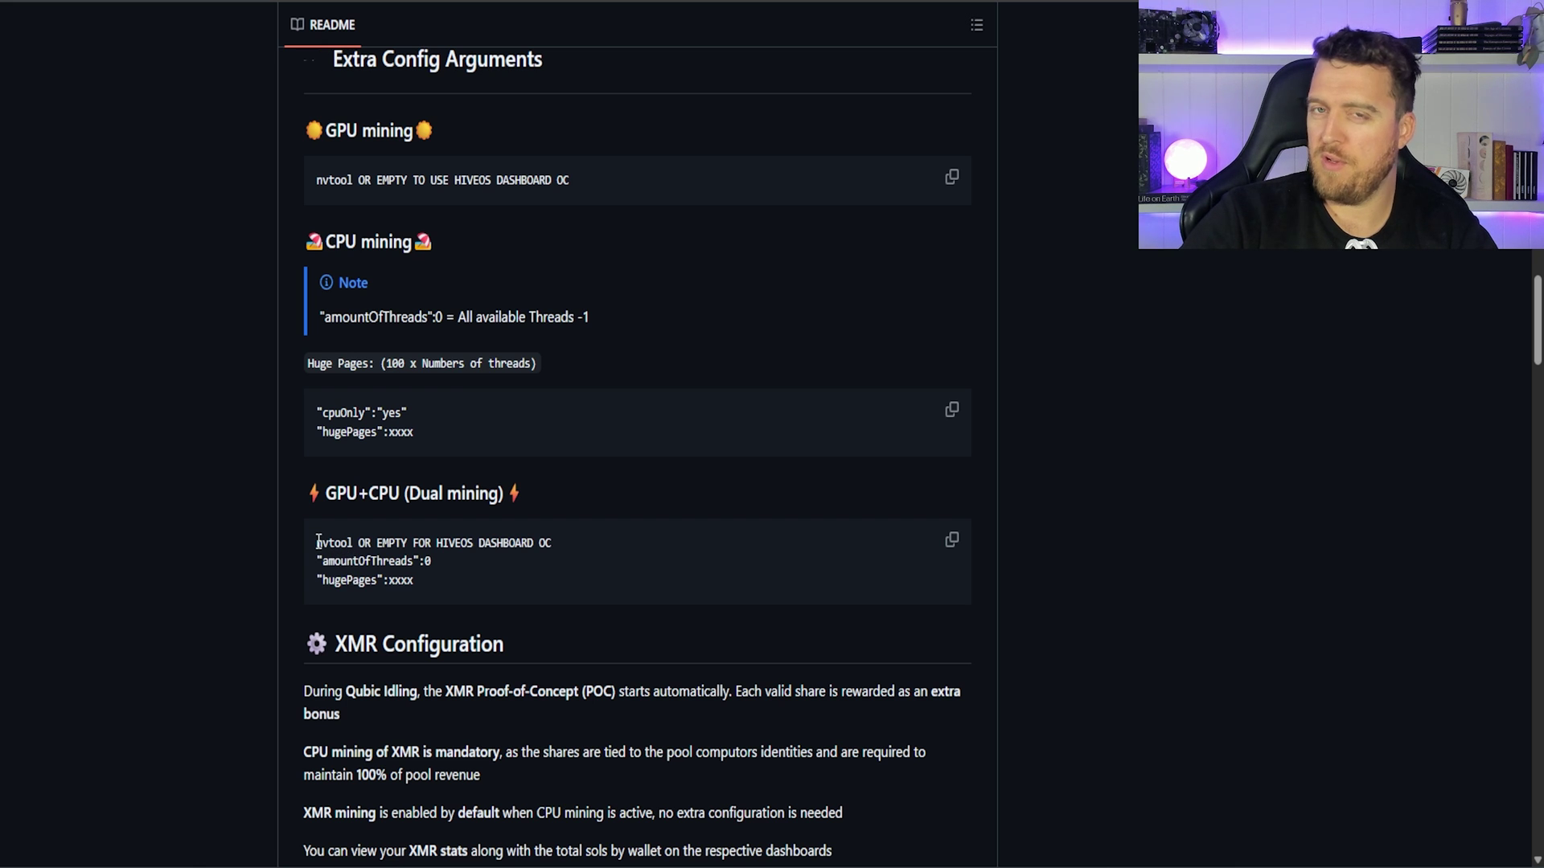
{"action": "left_click_drag", "start_coordinate": [317, 543], "coordinate": [552, 546]}
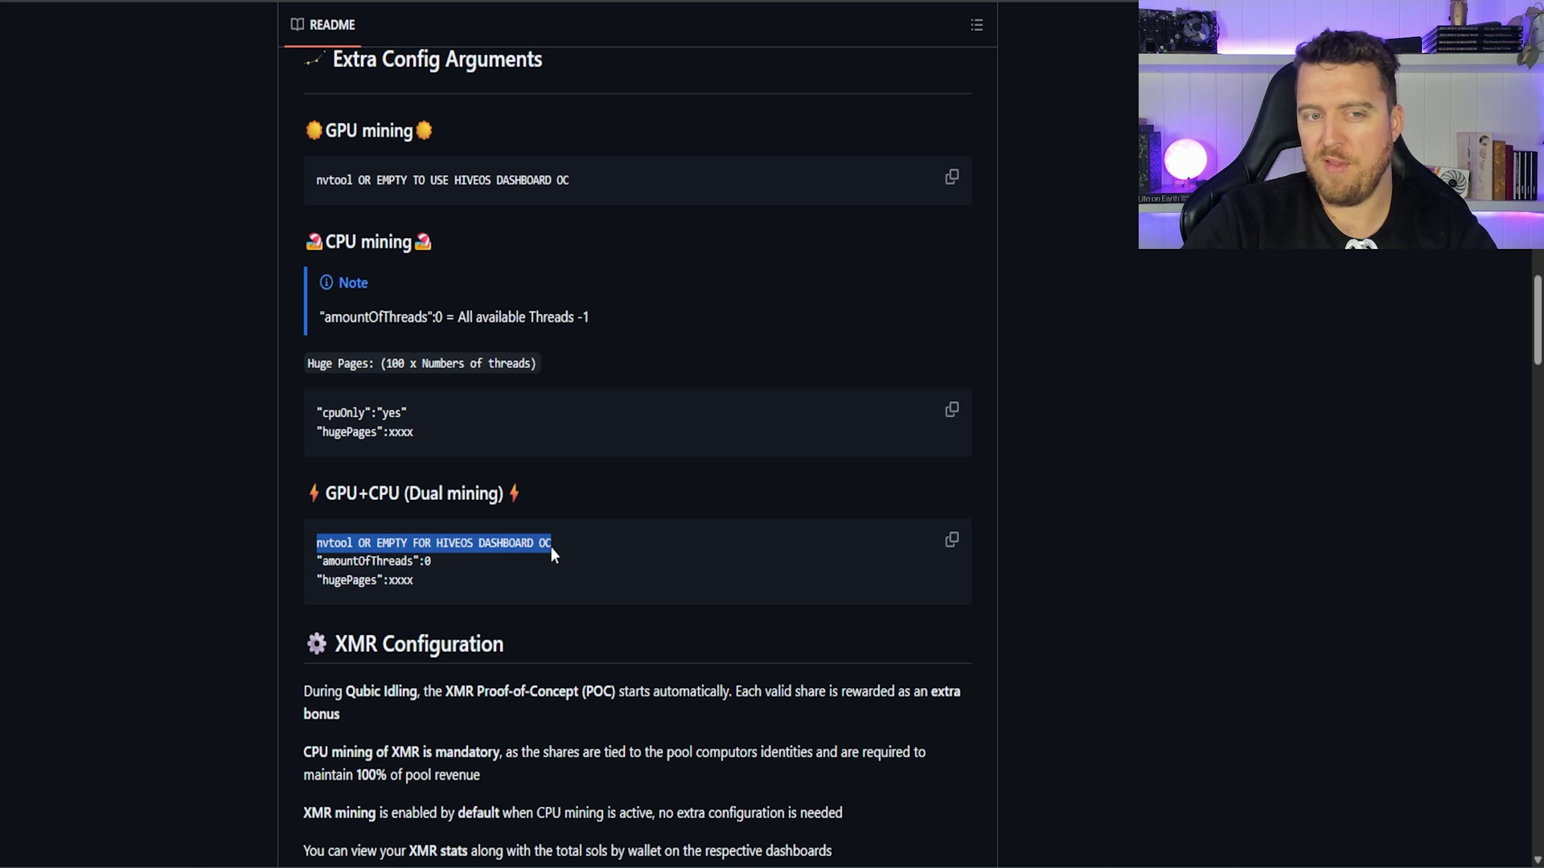
{"action": "left_click_drag", "start_coordinate": [417, 581], "coordinate": [312, 566]}
{"action": "key", "text": "ctrl+c"}
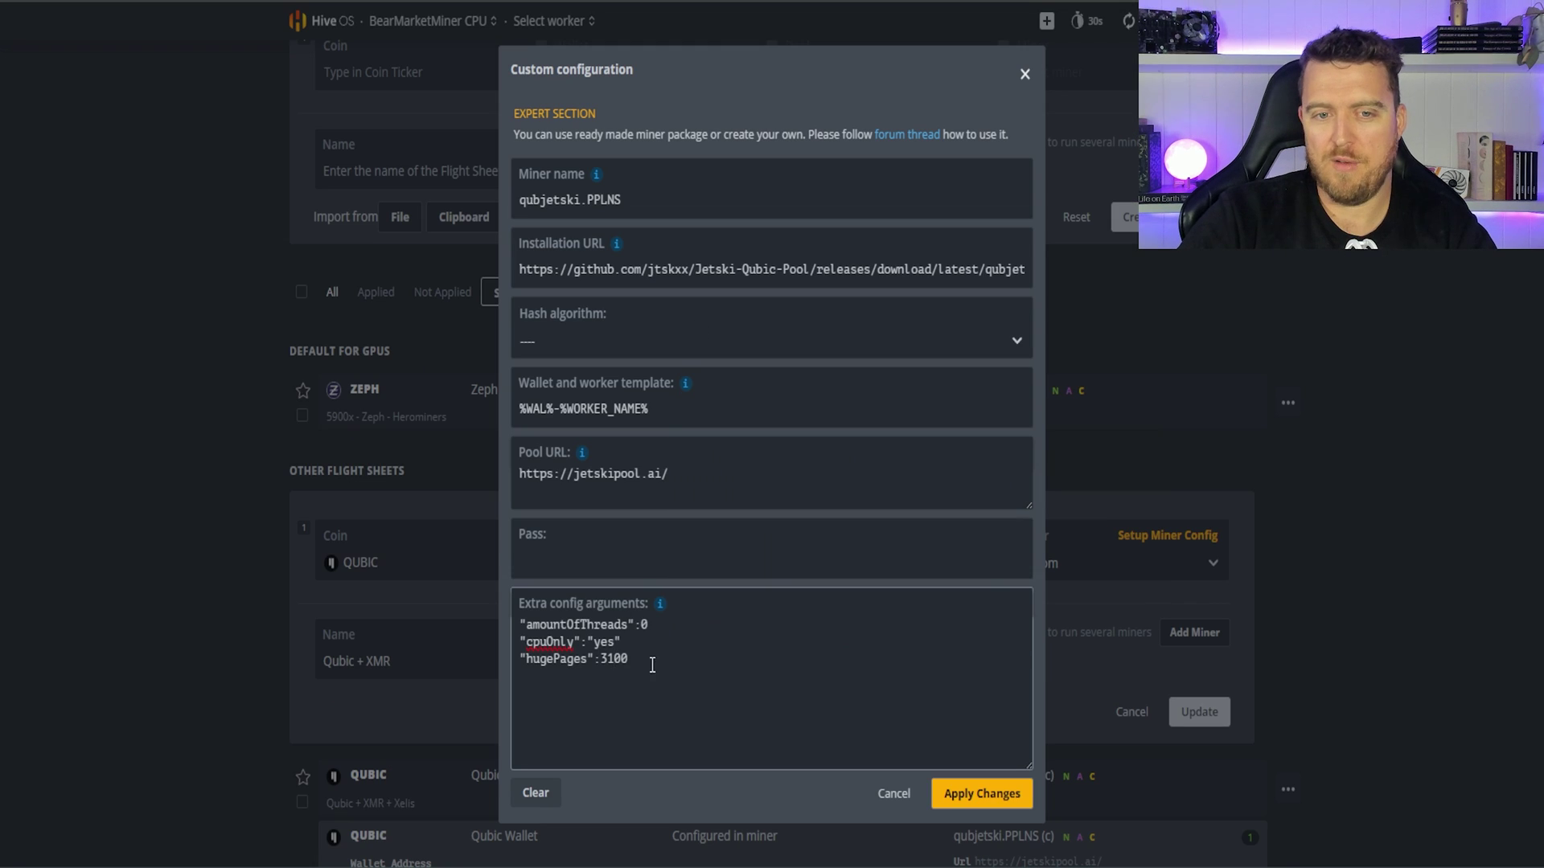
Step: Replace the extra config with "amountOfThreads":0 and "hugePages":3200, apply, and update the flight sheet
{"action": "left_click_drag", "start_coordinate": [628, 660], "coordinate": [523, 662]}
{"action": "key", "text": "ctrl+a"}
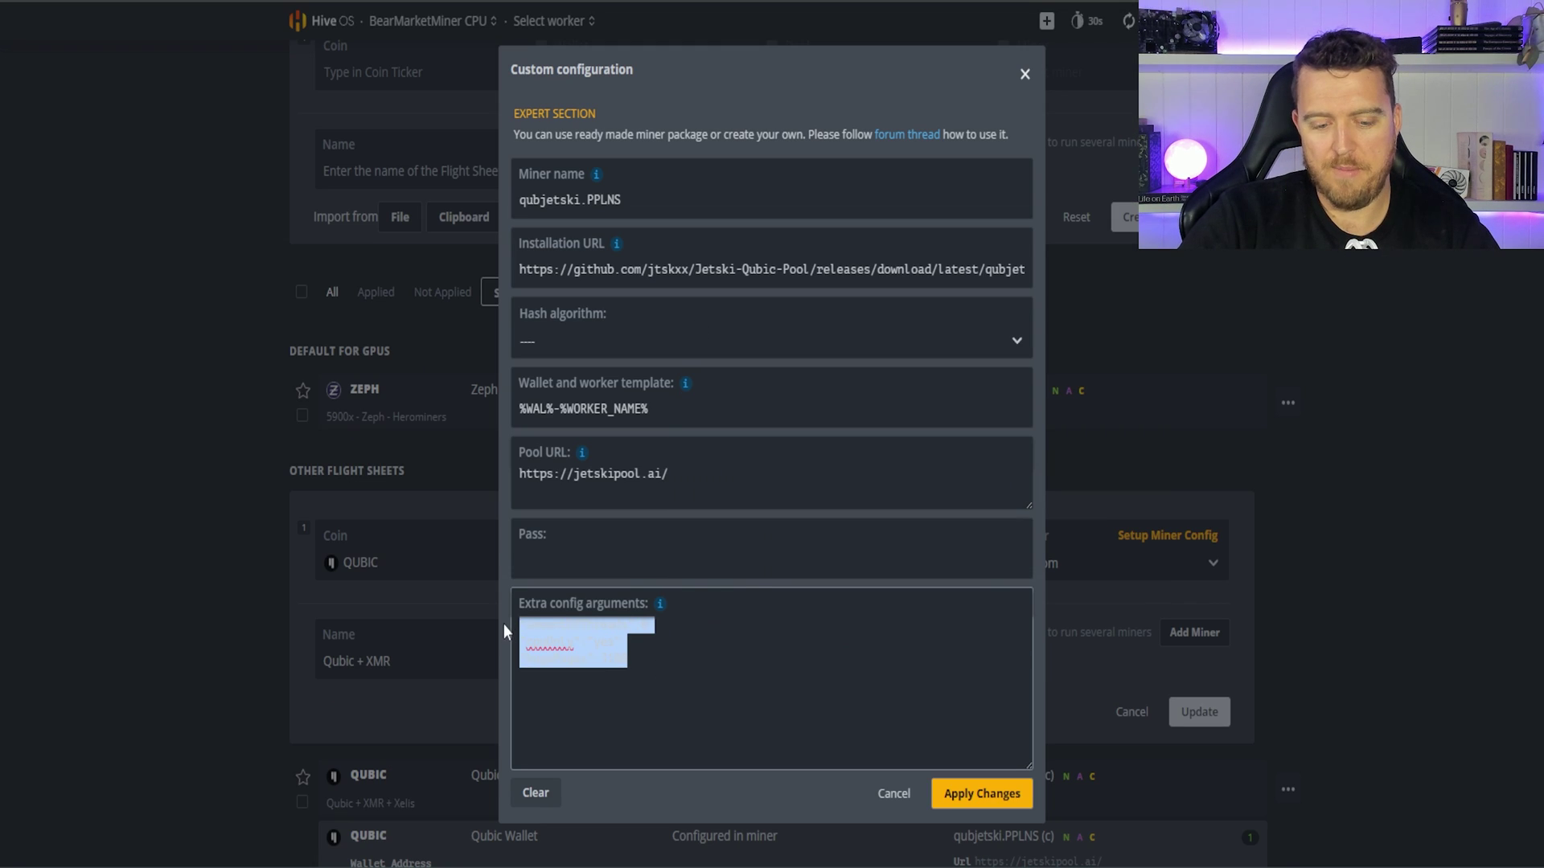
{"action": "key", "text": "ctrl+v"}
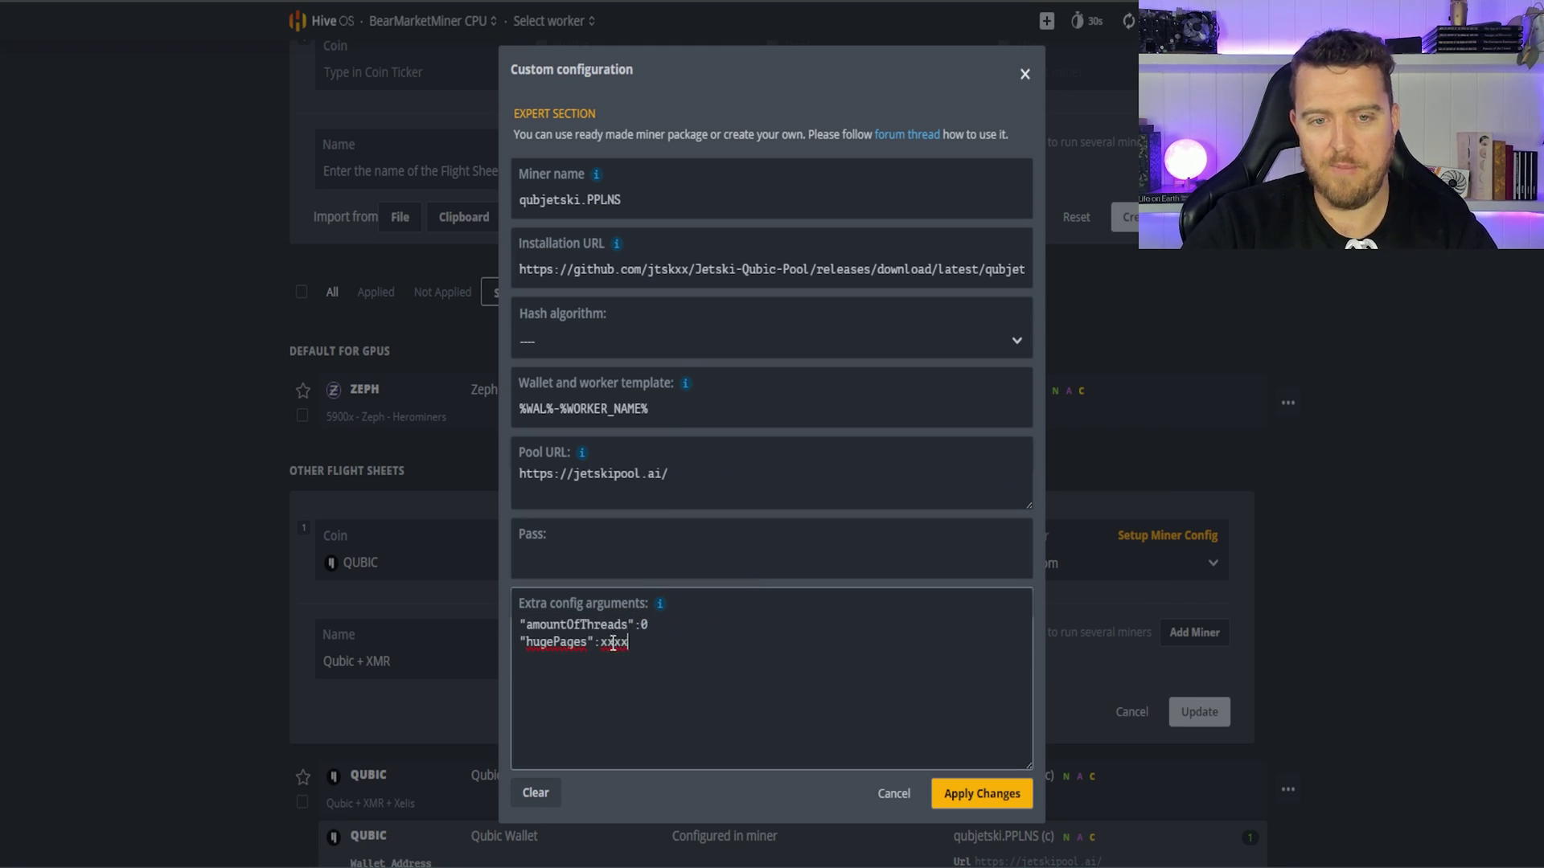
{"action": "left_click_drag", "start_coordinate": [601, 642], "coordinate": [654, 642]}
{"action": "type", "text": "3200"}
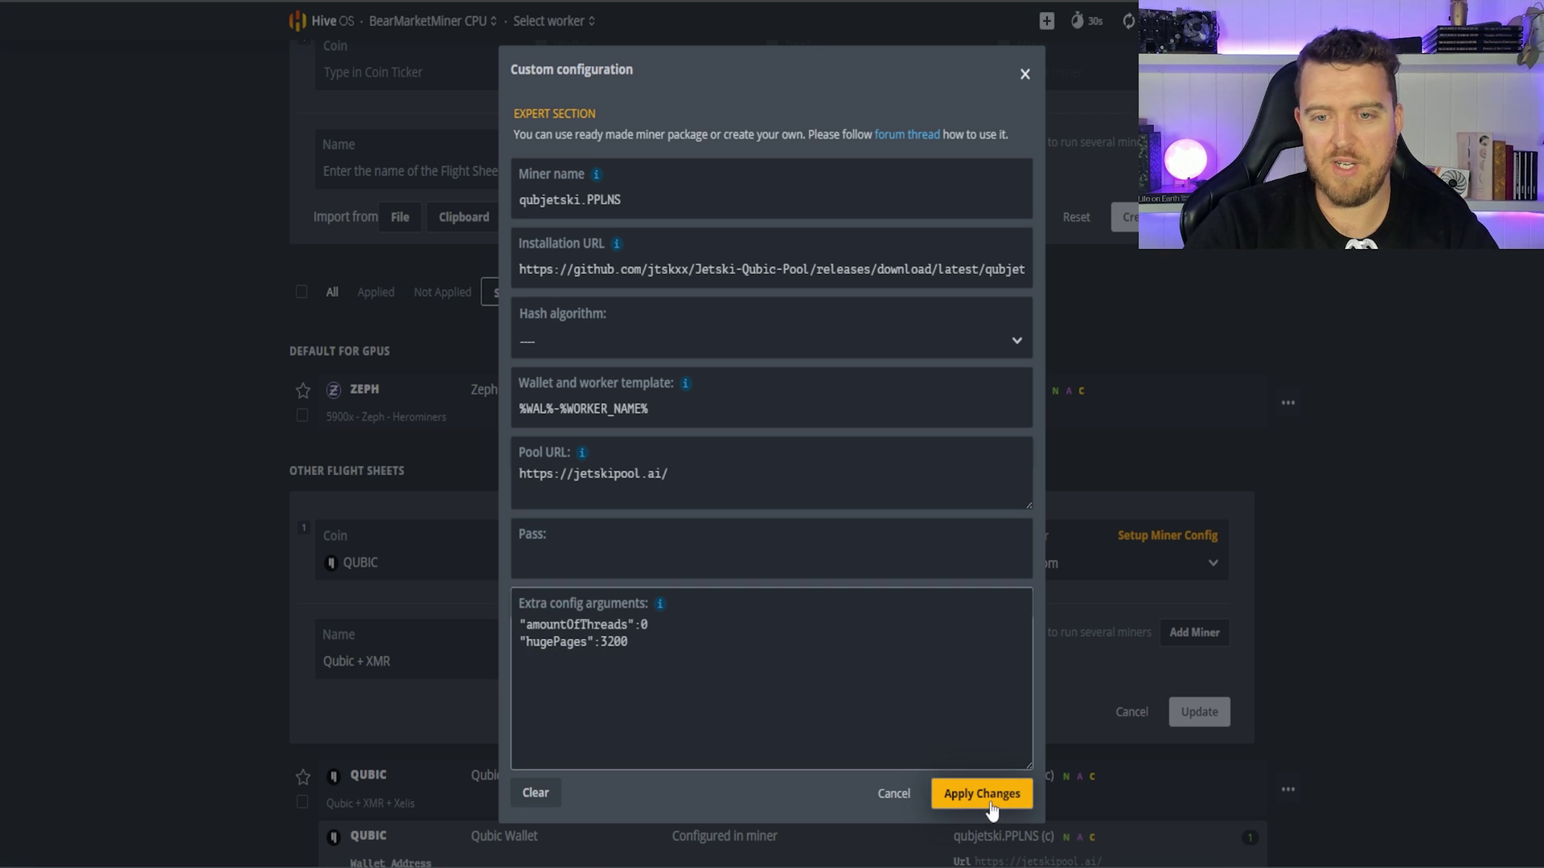
{"action": "left_click", "coordinate": [981, 793]}
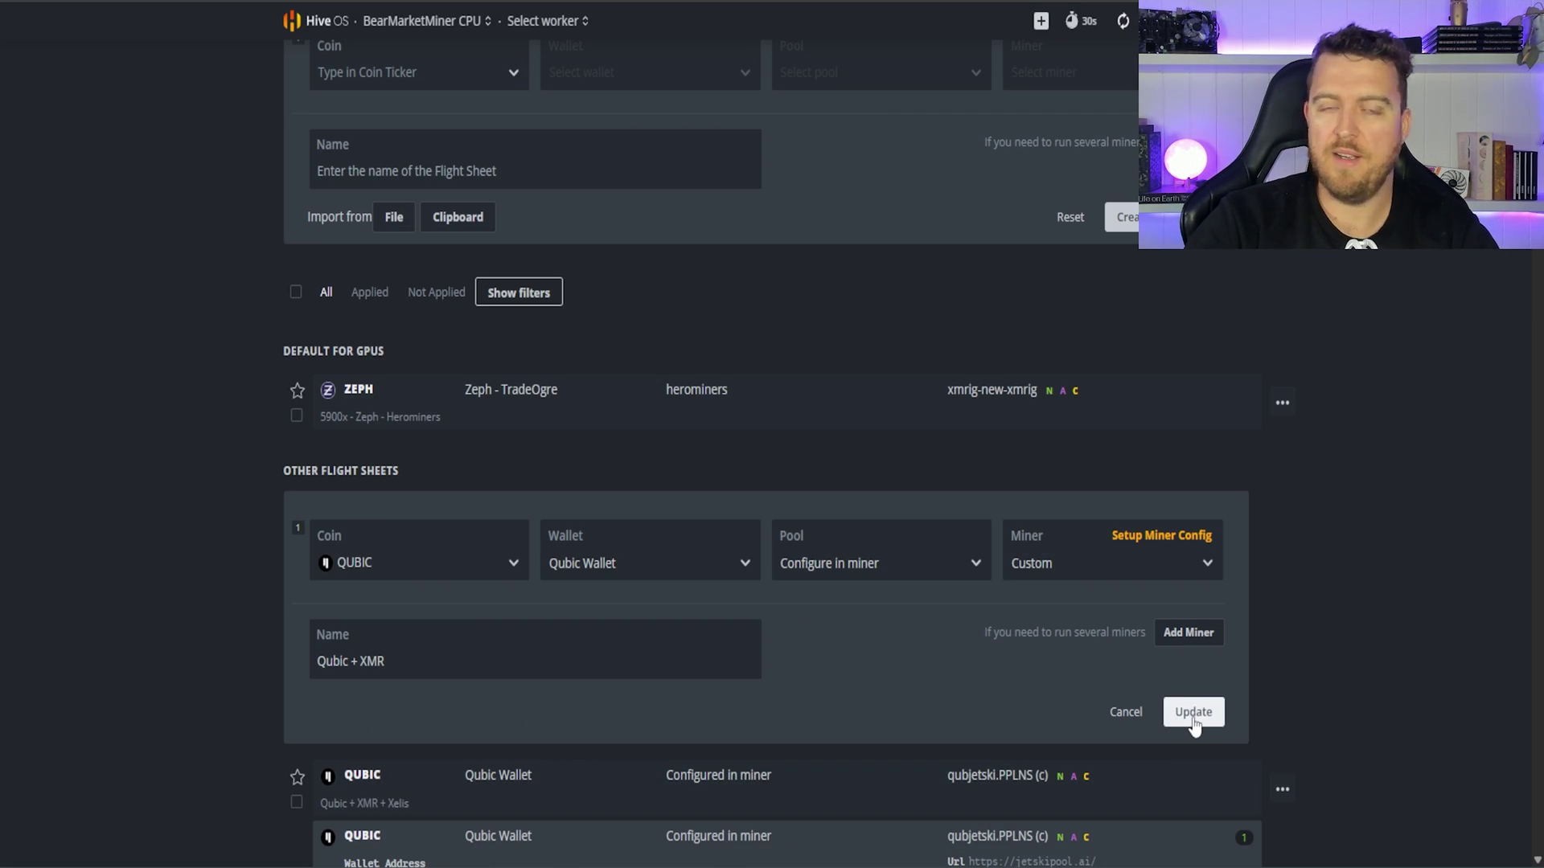
{"action": "left_click", "coordinate": [1192, 713]}
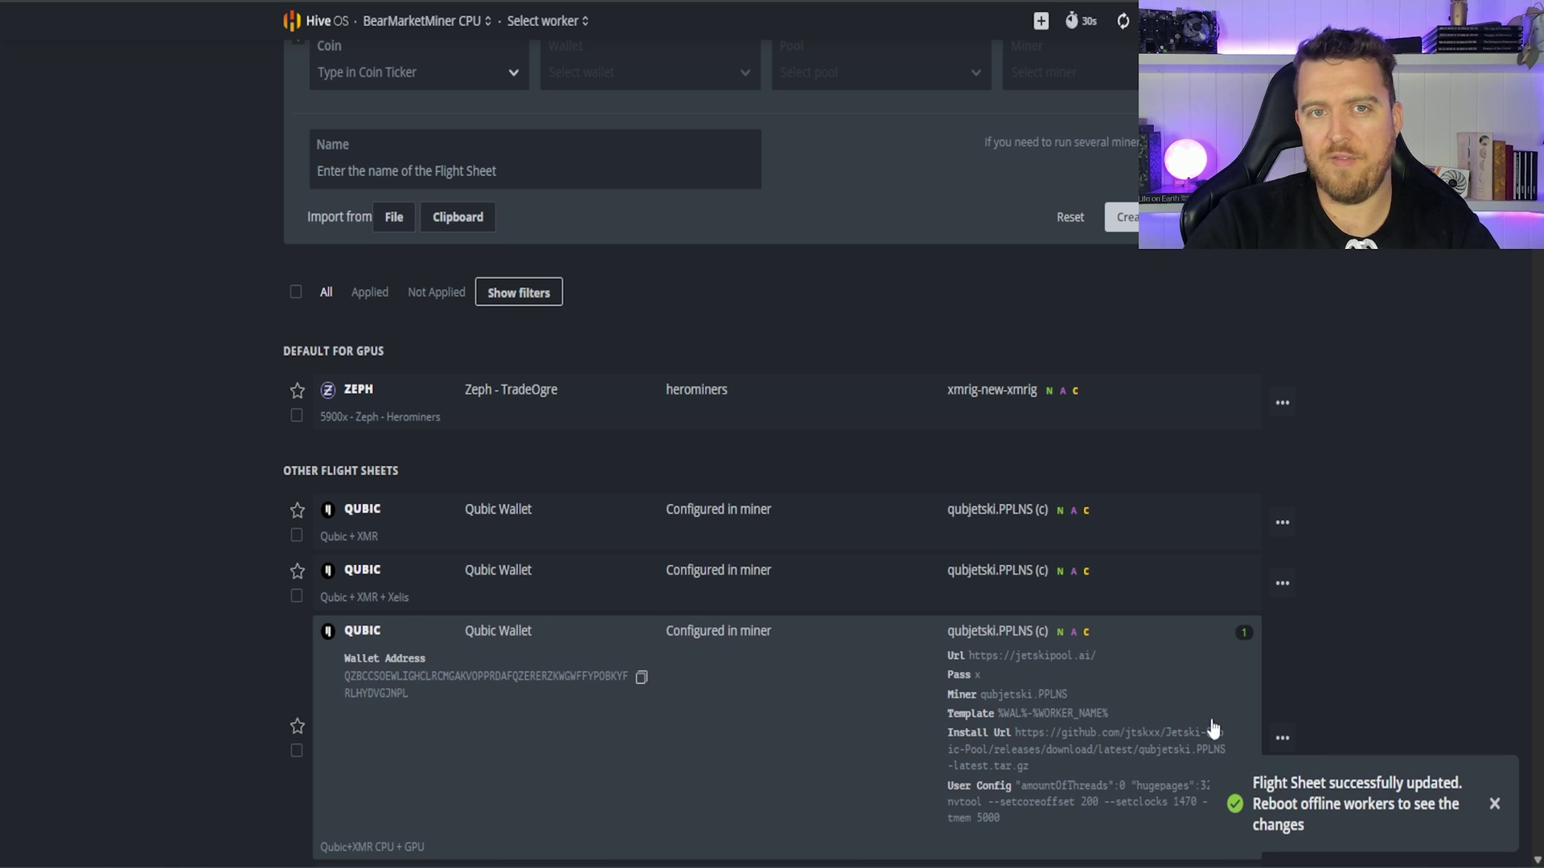